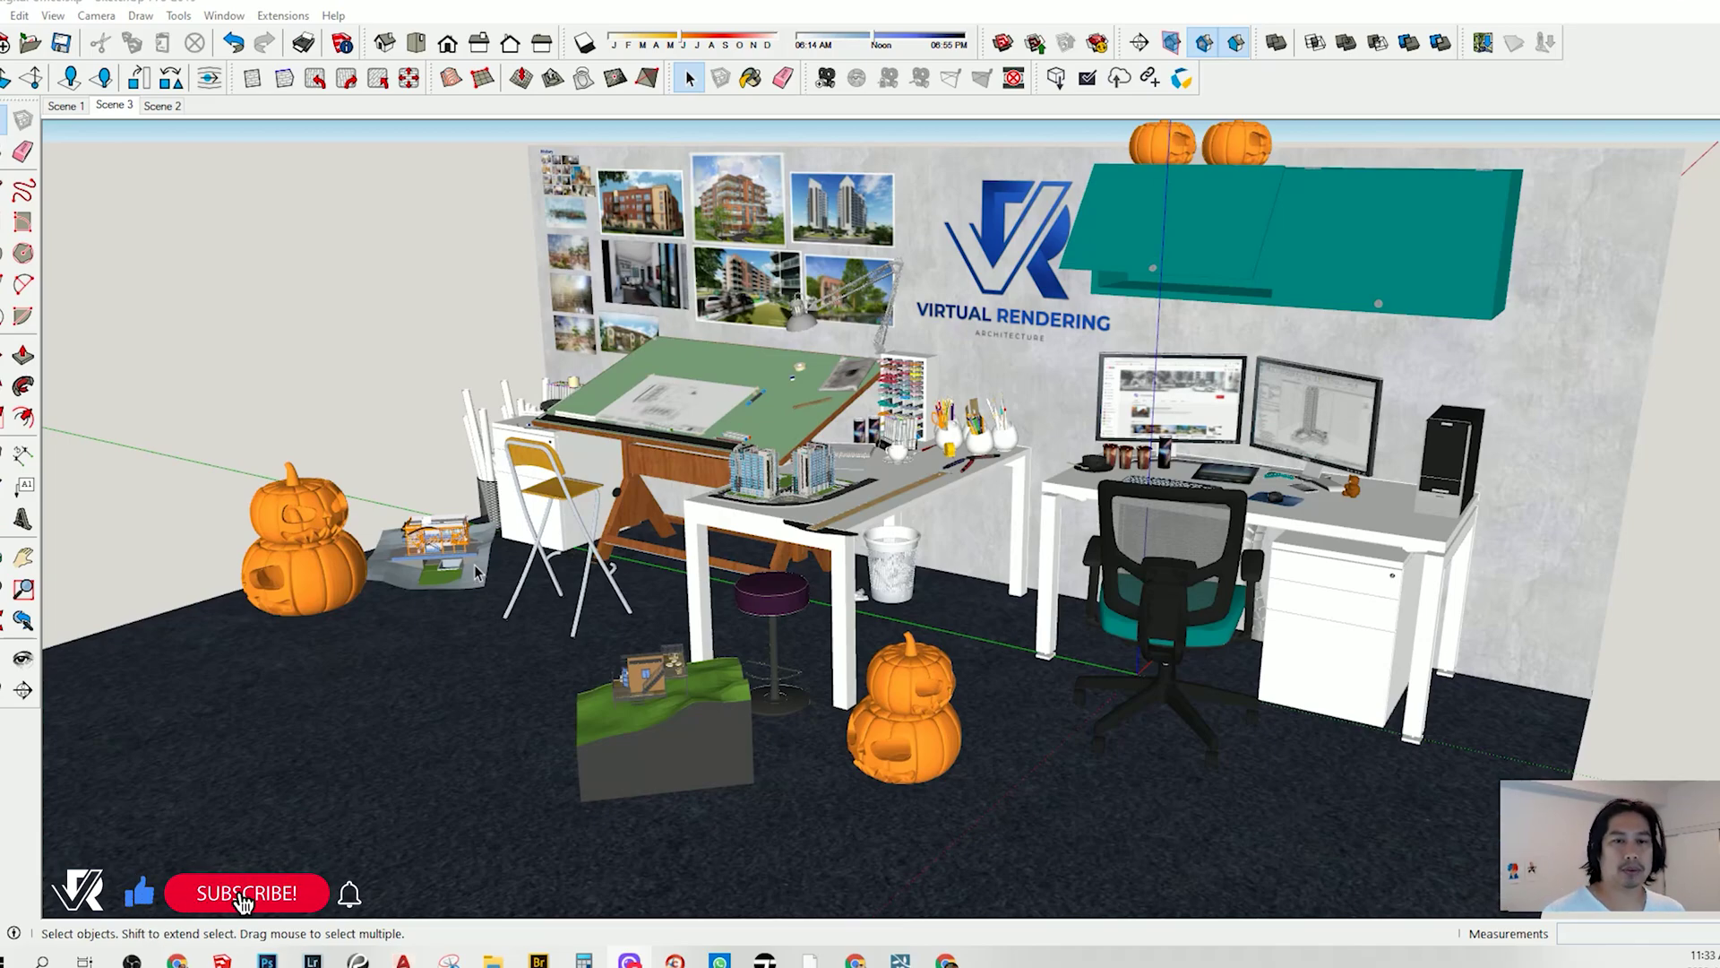
# Examine the flagstone rim and hard edges of the round planter in front of the twin-tower model in SketchUp
pyautogui.scroll(10, 894, 535)
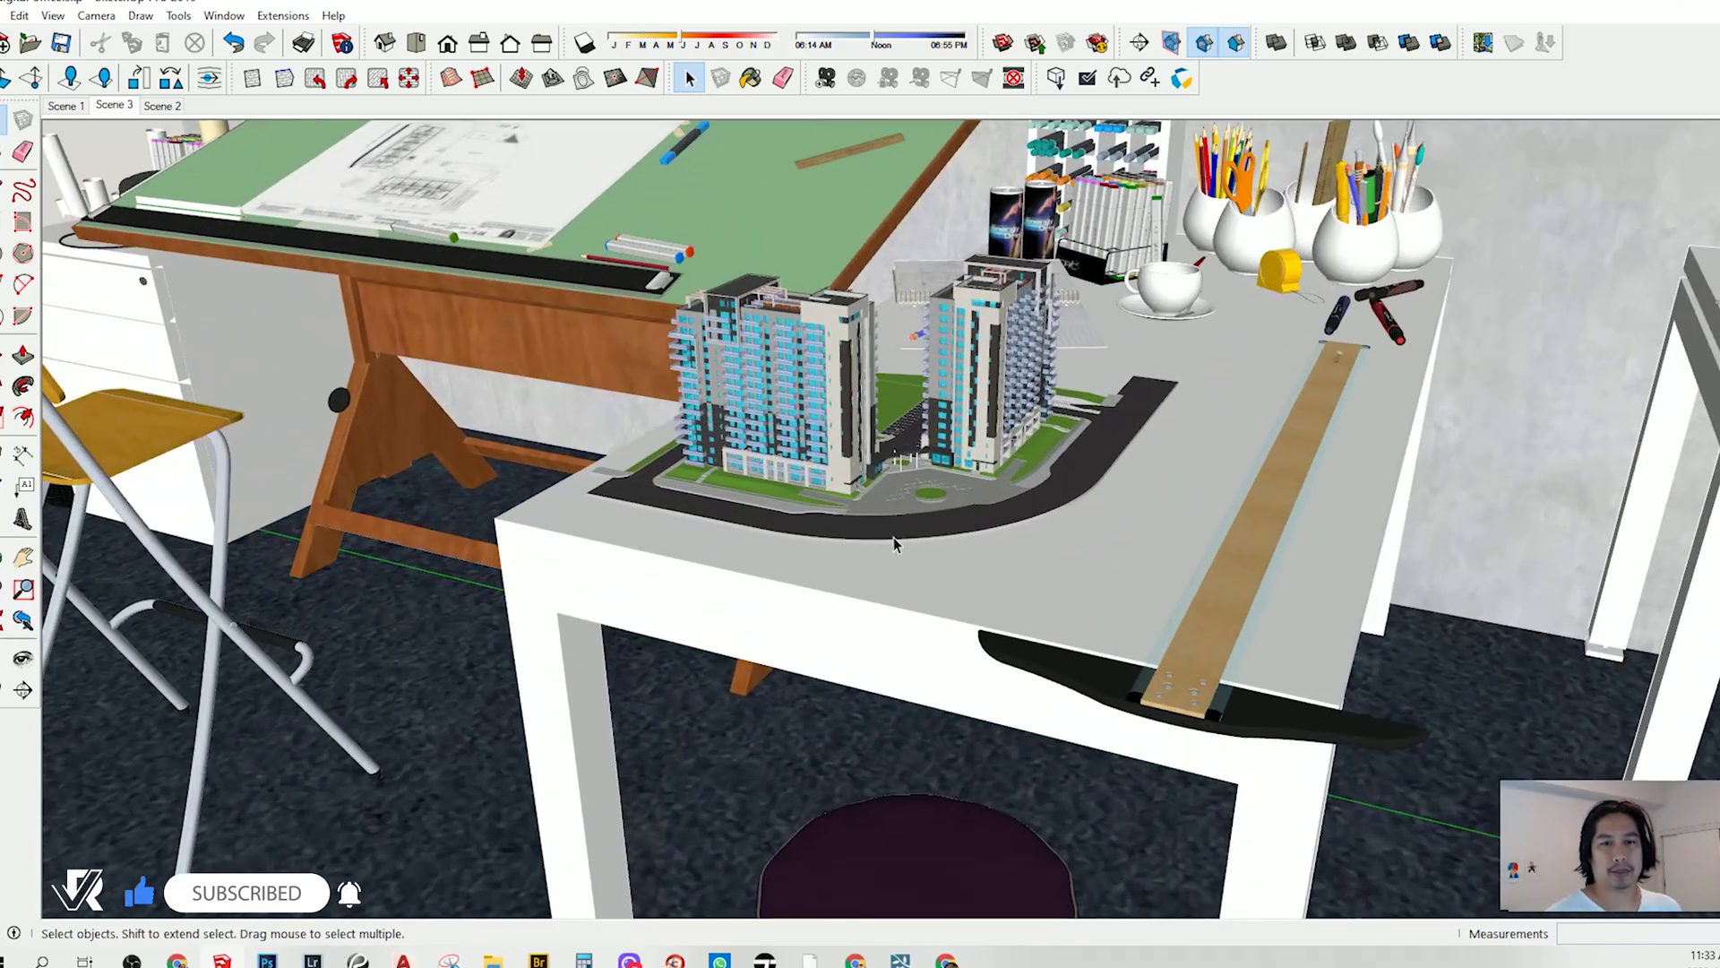
pyautogui.scroll(10, 894, 536)
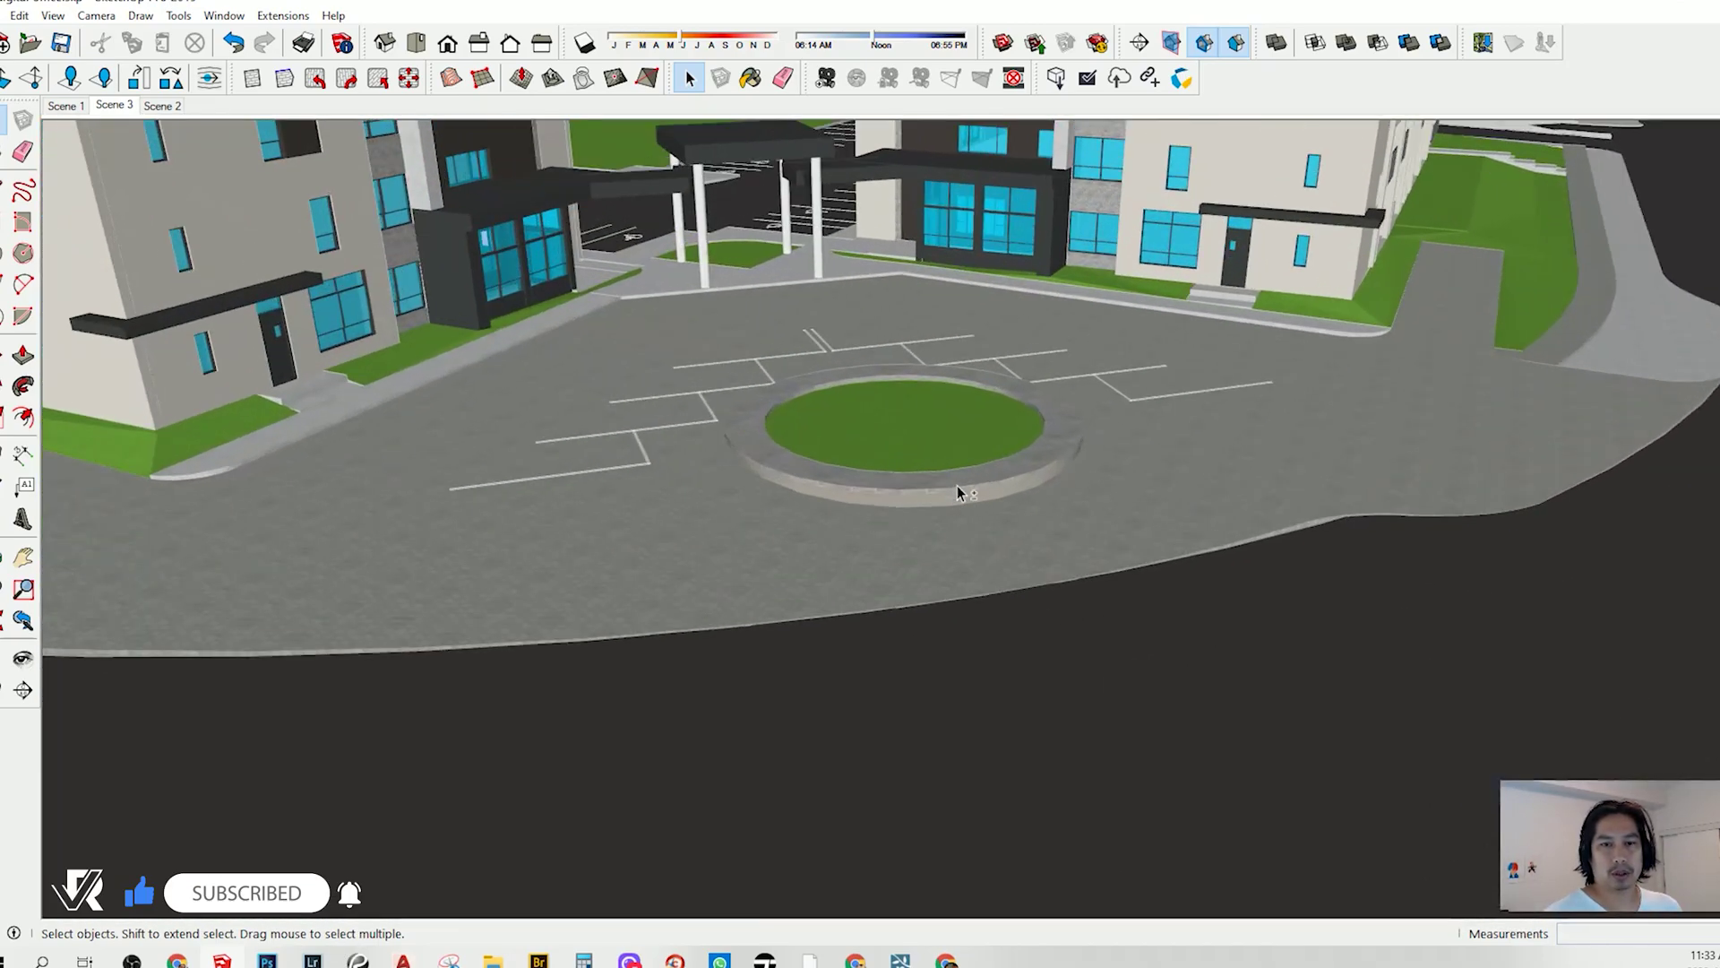
pyautogui.keyDown('shift'); pyautogui.moveTo(957, 485); pyautogui.dragTo(1009, 584, button='middle'); pyautogui.keyUp('shift')
pyautogui.scroll(4, 1013, 587)
pyautogui.keyDown('shift'); pyautogui.moveTo(996, 642); pyautogui.dragTo(1136, 650, button='middle'); pyautogui.keyUp('shift')
pyautogui.scroll(10, 891, 622)
pyautogui.scroll(-2, 1000, 617)
pyautogui.moveTo(914, 499); pyautogui.dragTo(806, 448, button='middle')
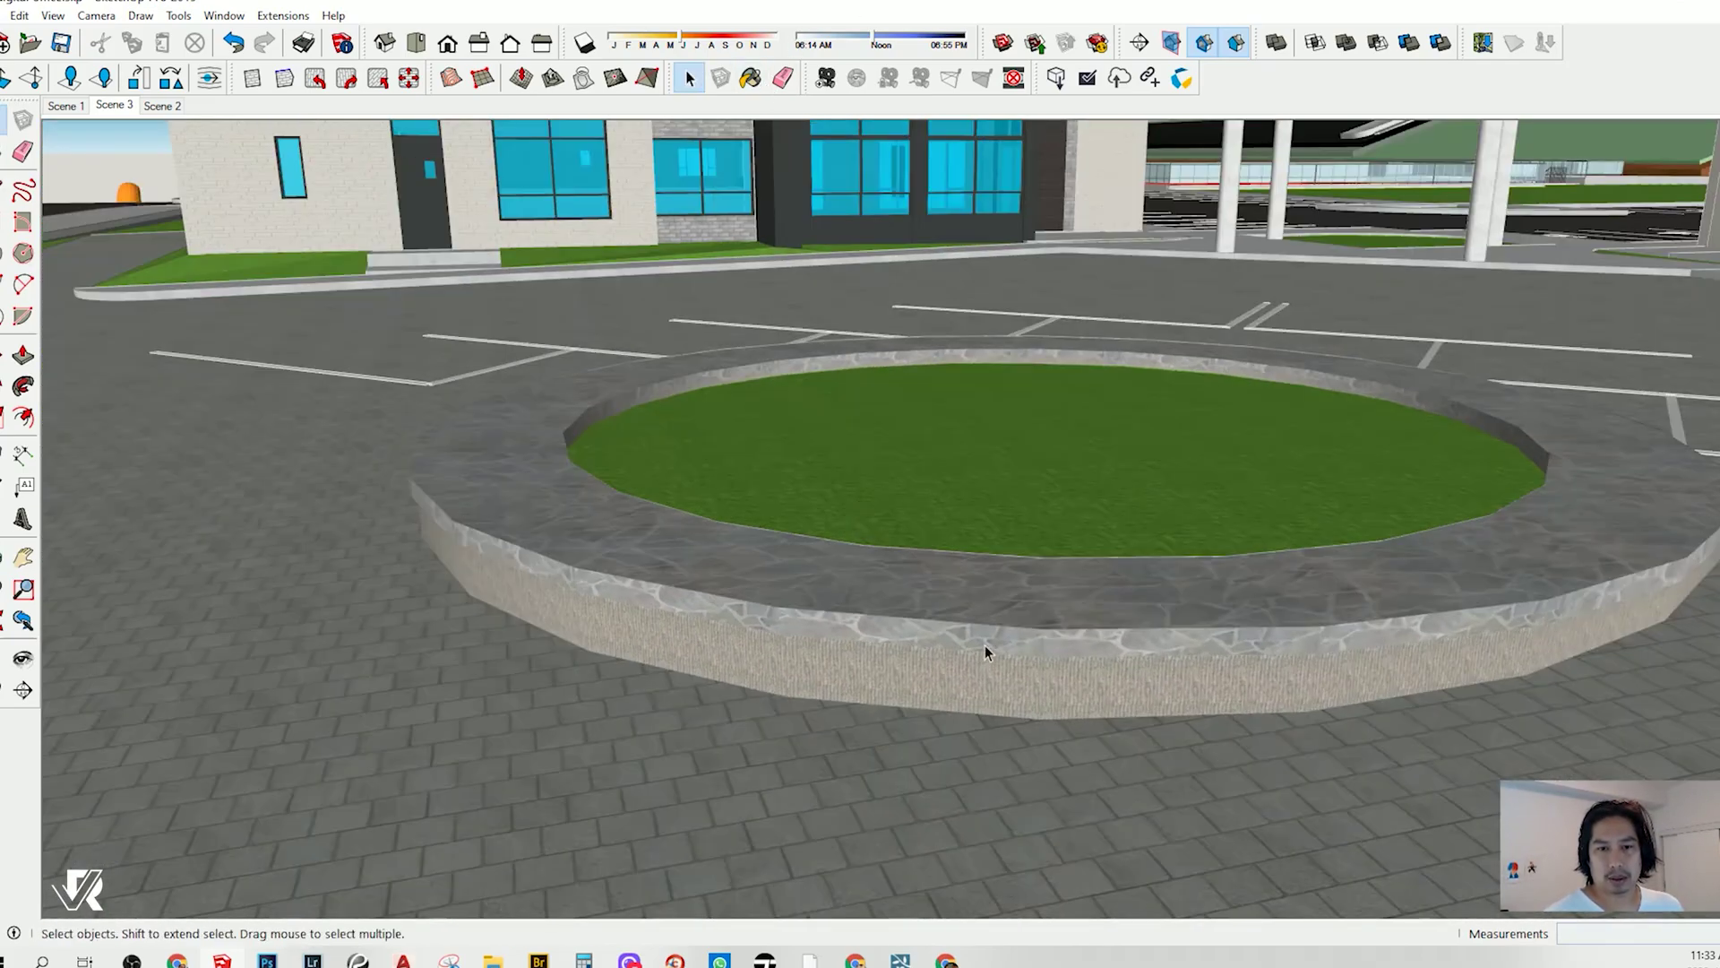
pyautogui.scroll(7, 985, 643)
pyautogui.moveTo(806, 619); pyautogui.dragTo(653, 562, button='middle')
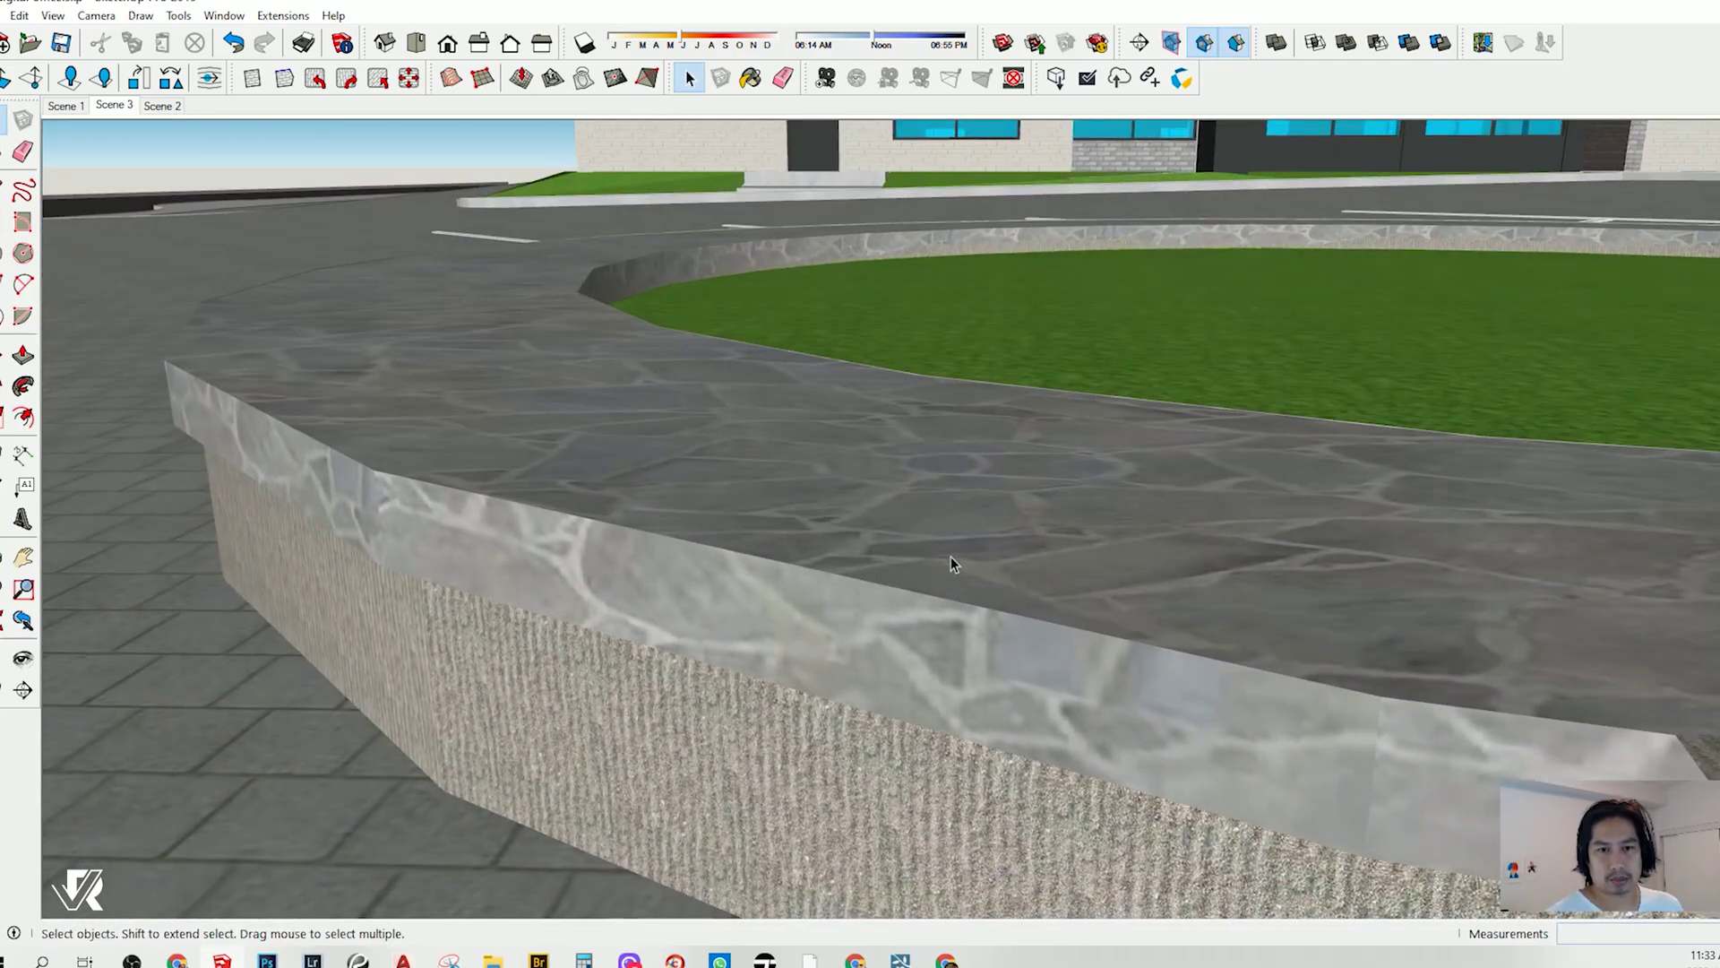
pyautogui.scroll(-3, 950, 560)
pyautogui.moveTo(808, 527); pyautogui.dragTo(1217, 530, button='middle')
pyautogui.scroll(-5, 1088, 577)
pyautogui.moveTo(1084, 561)
pyautogui.mouseDown(button='middle')
pyautogui.moveTo(932, 576)
pyautogui.moveTo(1070, 566)
pyautogui.mouseUp(button='middle')
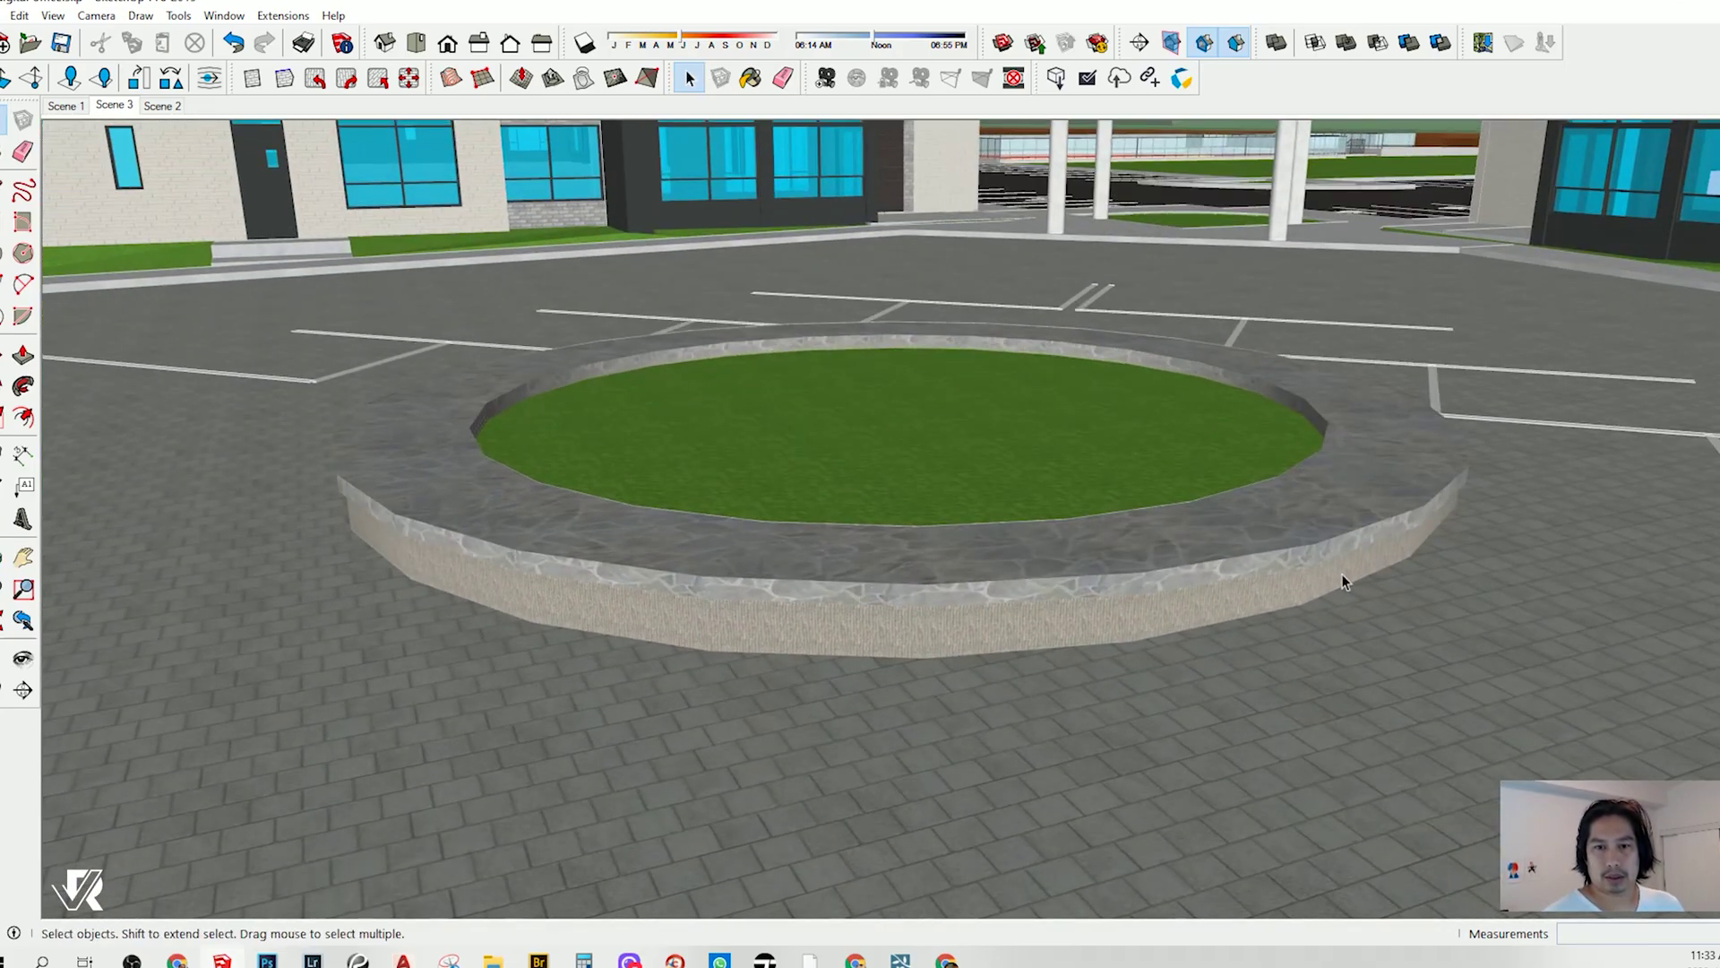
pyautogui.moveTo(1320, 553); pyautogui.dragTo(1175, 551, button='middle')
pyautogui.scroll(5, 1283, 557)
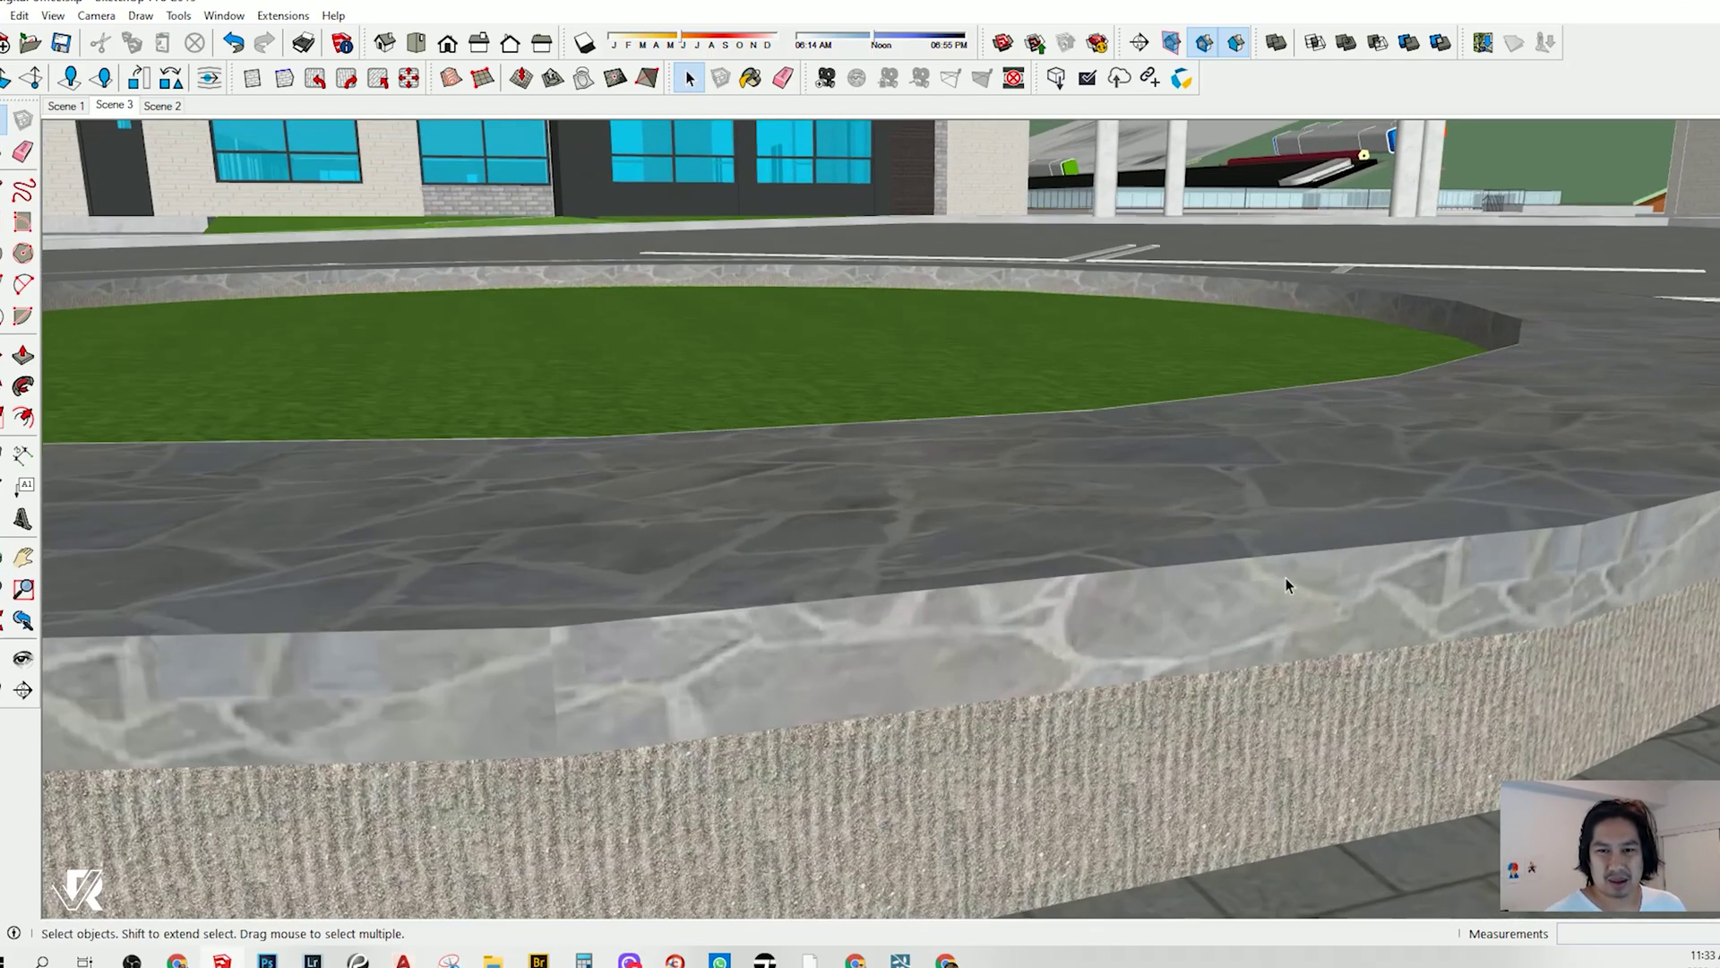
pyautogui.moveTo(1287, 578); pyautogui.dragTo(1020, 638, button='middle')
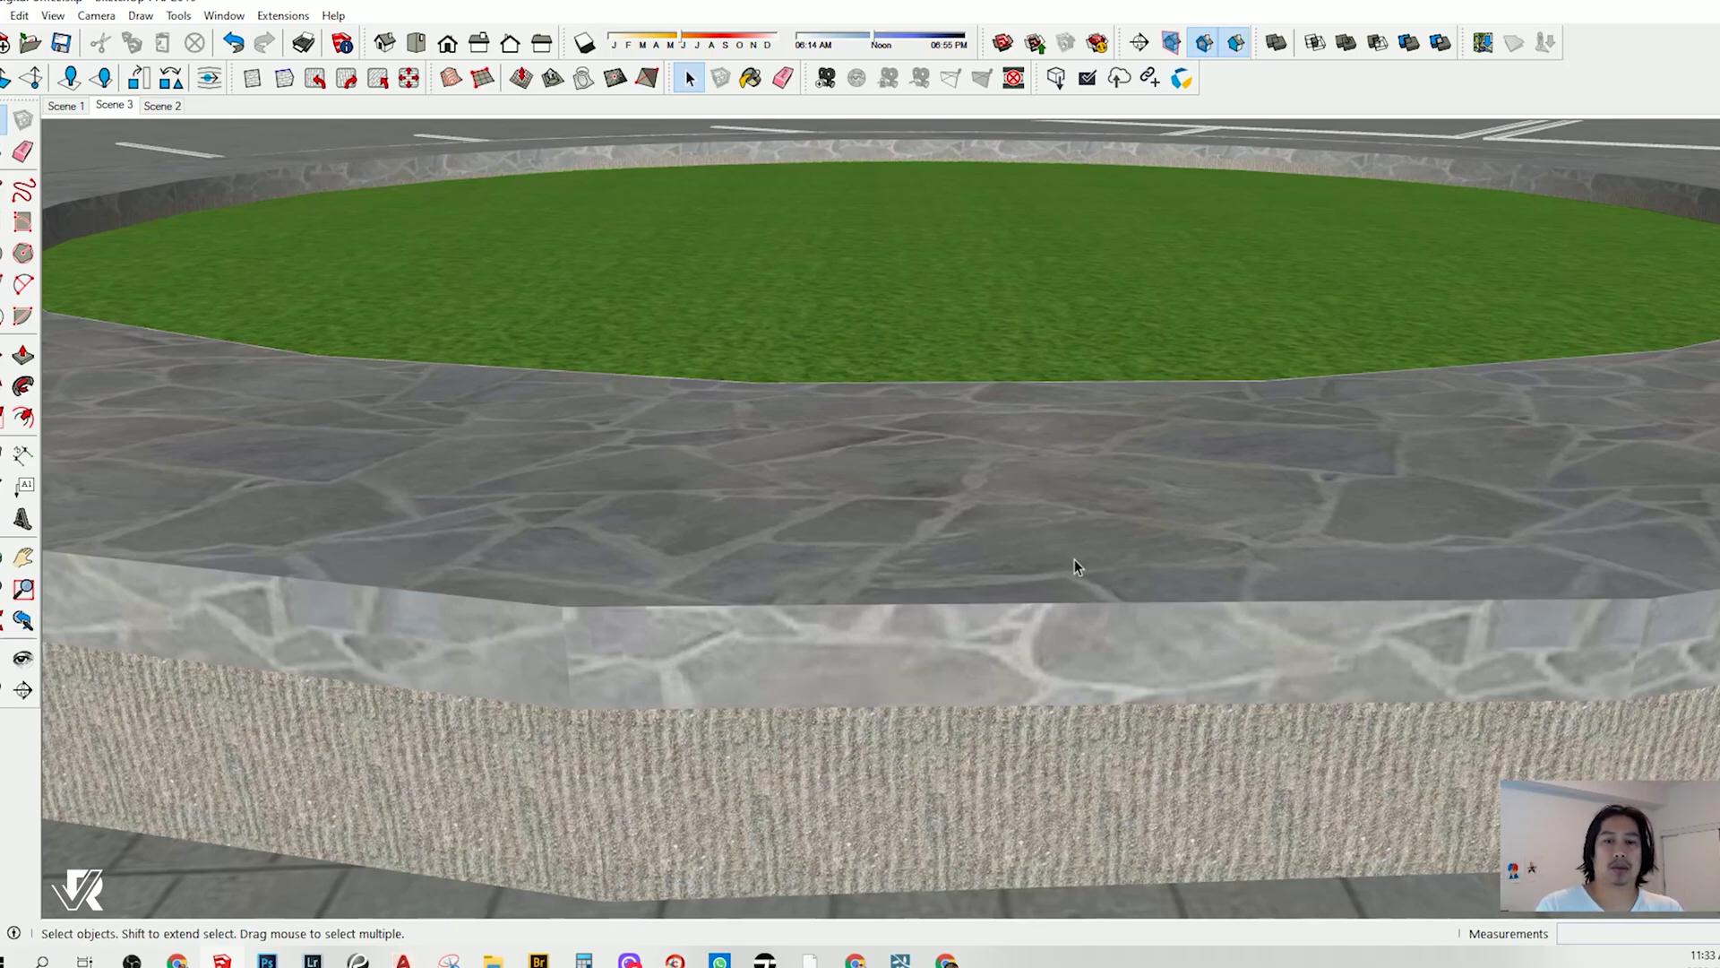
pyautogui.scroll(-6, 1051, 549)
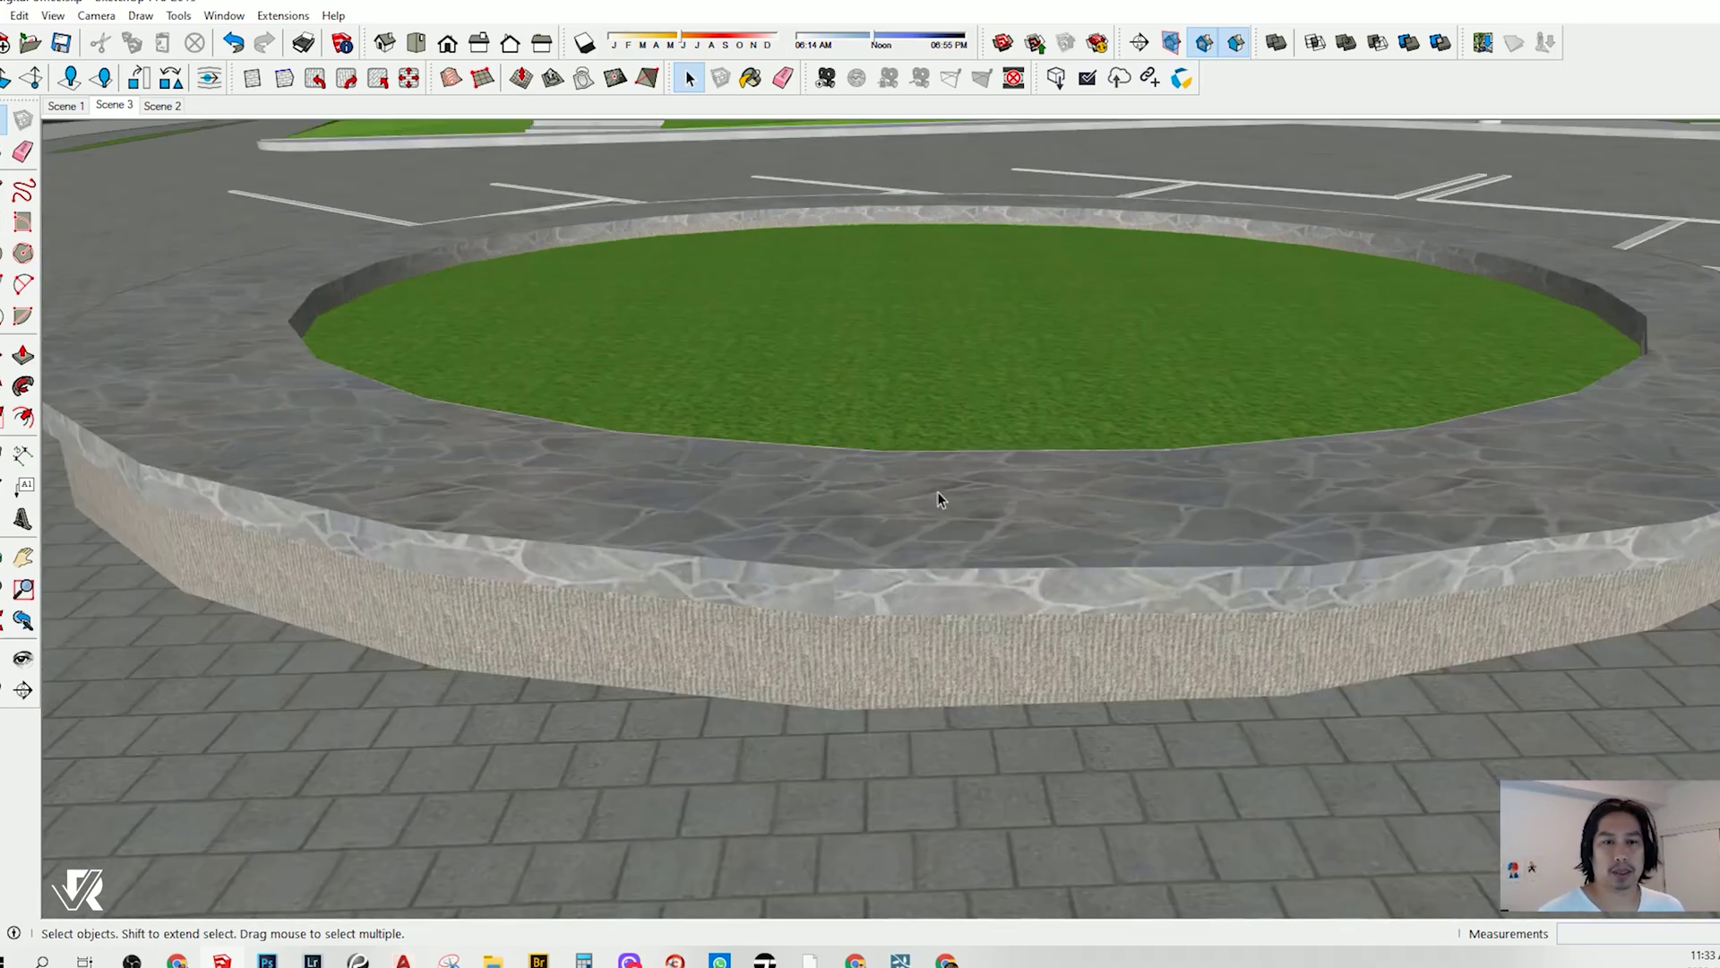
pyautogui.scroll(-3, 910, 441)
pyautogui.moveTo(899, 449); pyautogui.dragTo(943, 630, button='middle')
pyautogui.scroll(-10, 931, 638)
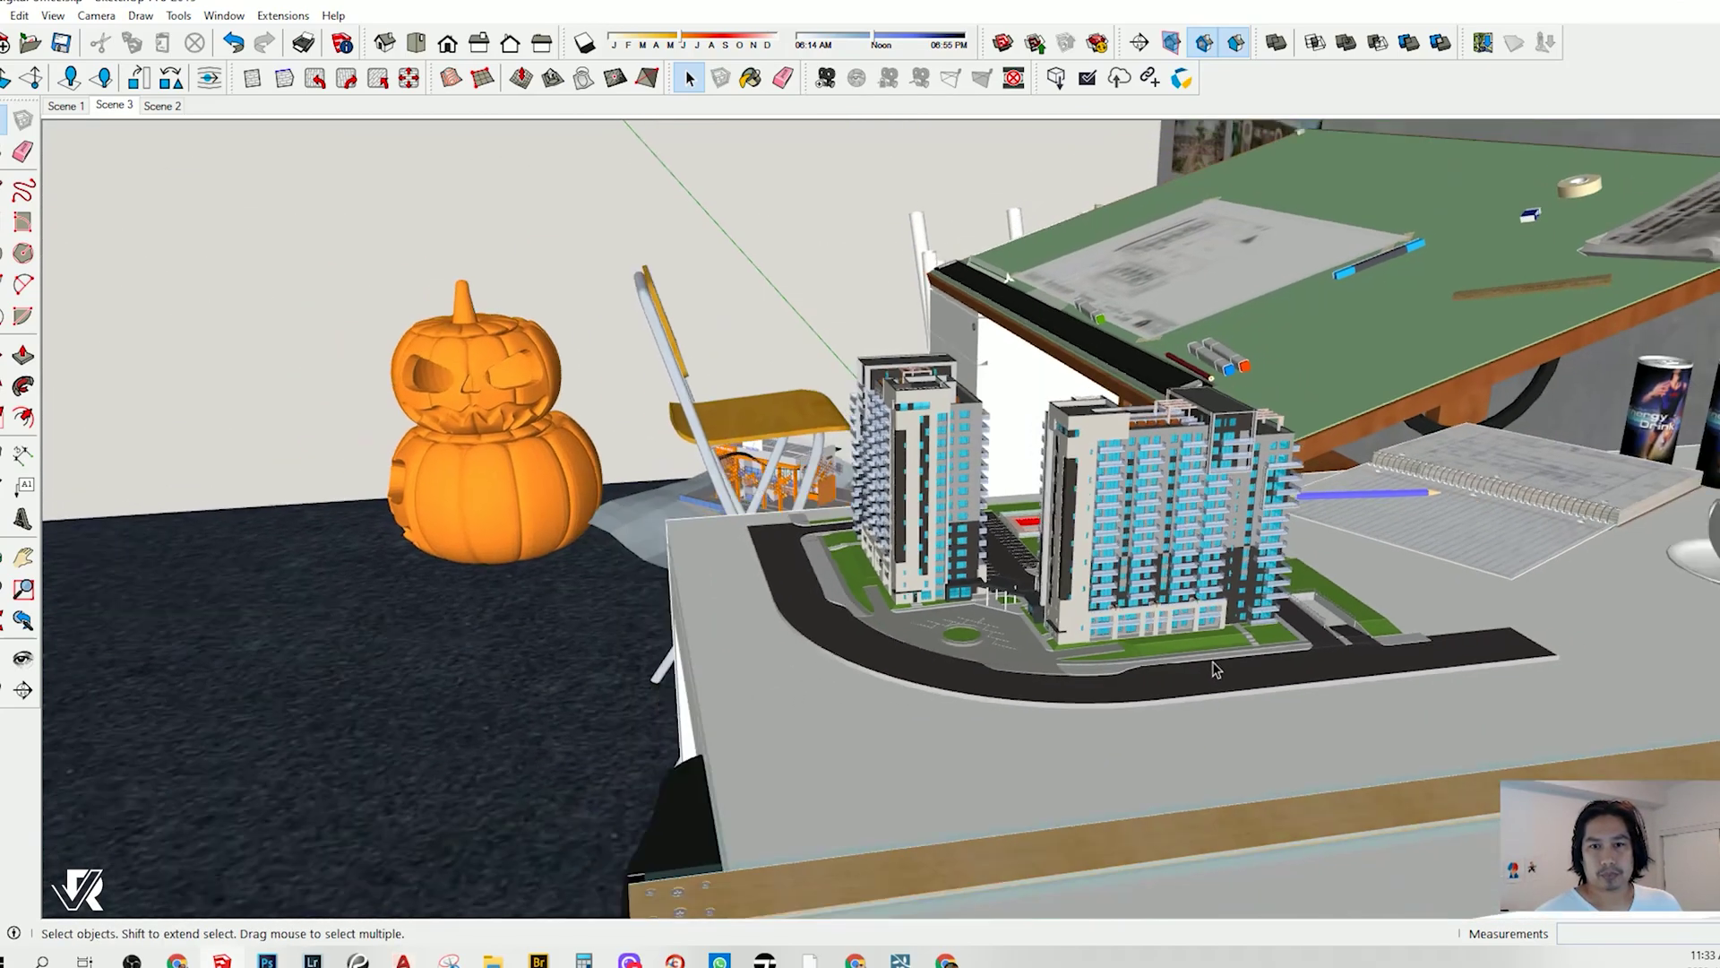
# Look over the twin-tower model on the desk and the surrounding office scene from other sides
pyautogui.scroll(-1, 1212, 662)
pyautogui.moveTo(1205, 673); pyautogui.dragTo(1502, 697, button='middle')
pyautogui.moveTo(1483, 622)
pyautogui.mouseDown(button='middle')
pyautogui.moveTo(852, 626)
pyautogui.moveTo(881, 631)
pyautogui.mouseUp(button='middle')
pyautogui.scroll(-2, 880, 631)
pyautogui.scroll(-1, 994, 681)
pyautogui.keyDown('shift'); pyautogui.moveTo(1377, 514); pyautogui.dragTo(1070, 618, button='middle'); pyautogui.keyUp('shift')
pyautogui.scroll(5, 1240, 509)
pyautogui.scroll(2, 1240, 513)
pyautogui.scroll(4, 1317, 520)
pyautogui.moveTo(1317, 519)
pyautogui.mouseDown(button='middle')
pyautogui.moveTo(1403, 530)
pyautogui.moveTo(1317, 487)
pyautogui.moveTo(1377, 559)
pyautogui.moveTo(1375, 484)
pyautogui.mouseUp(button='middle')
pyautogui.scroll(5, 1484, 515)
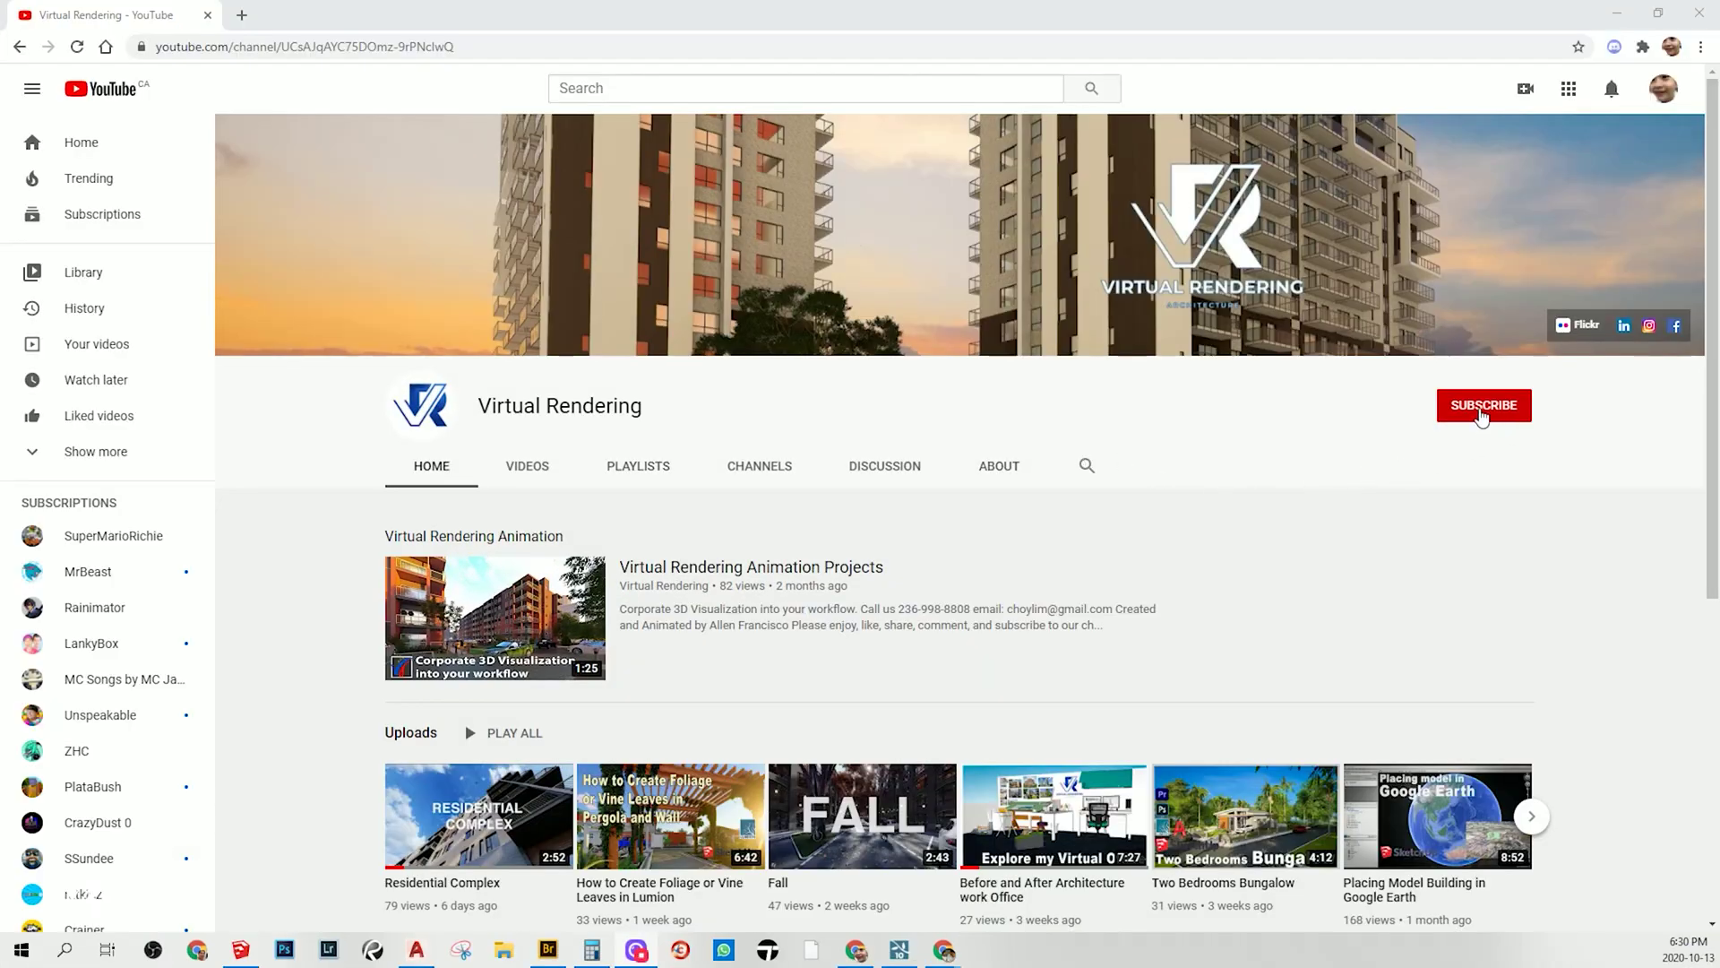
# Subscribe to the Virtual Rendering channel on YouTube and set its notifications to All
pyautogui.click(1516, 408)
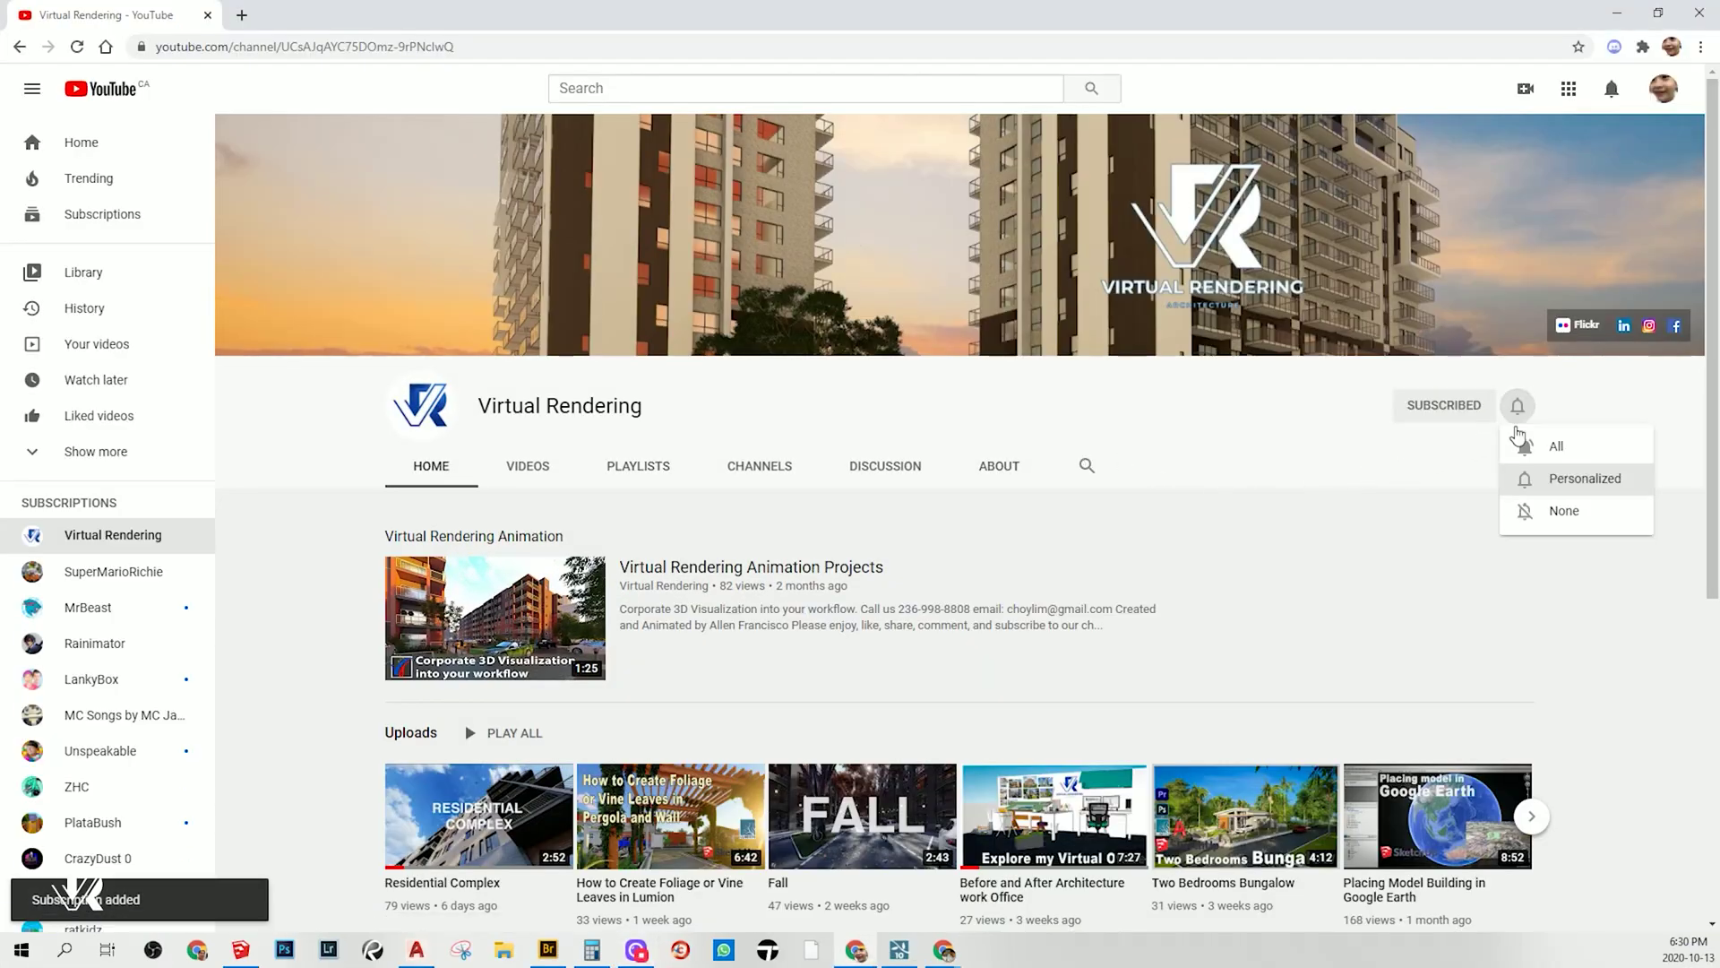
pyautogui.click(1559, 448)
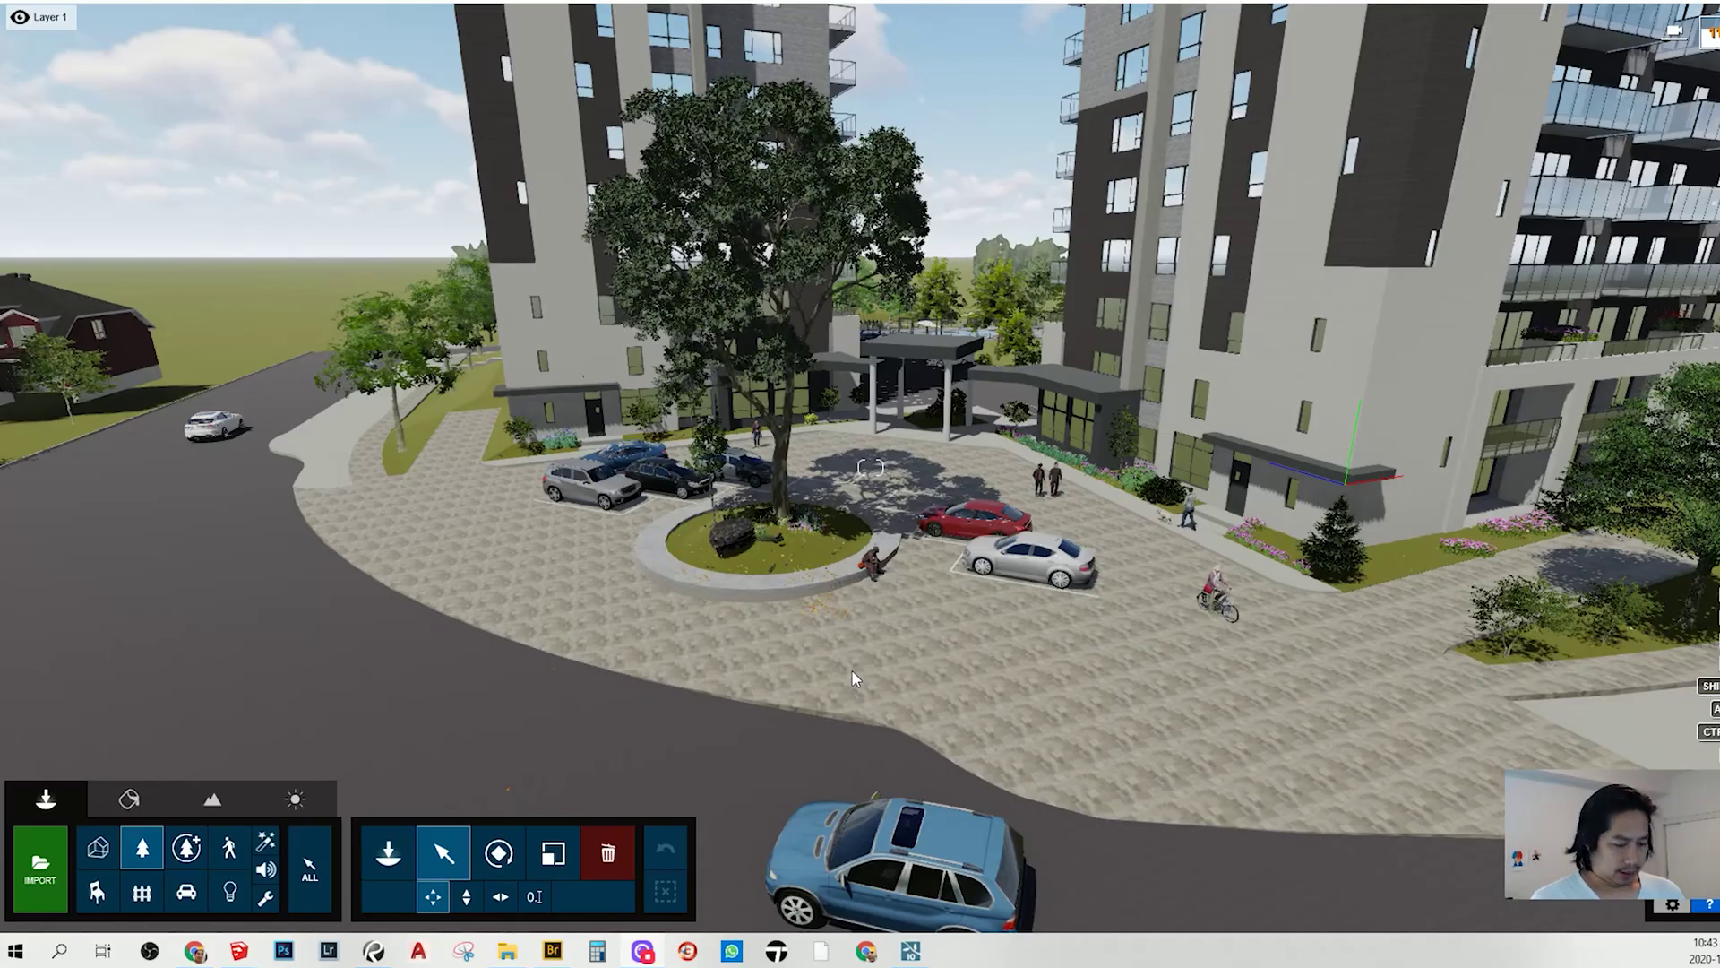
# In Lumion, examine the edges of the round planter's flagstone rim near the seated basketball player
pyautogui.click(870, 613)
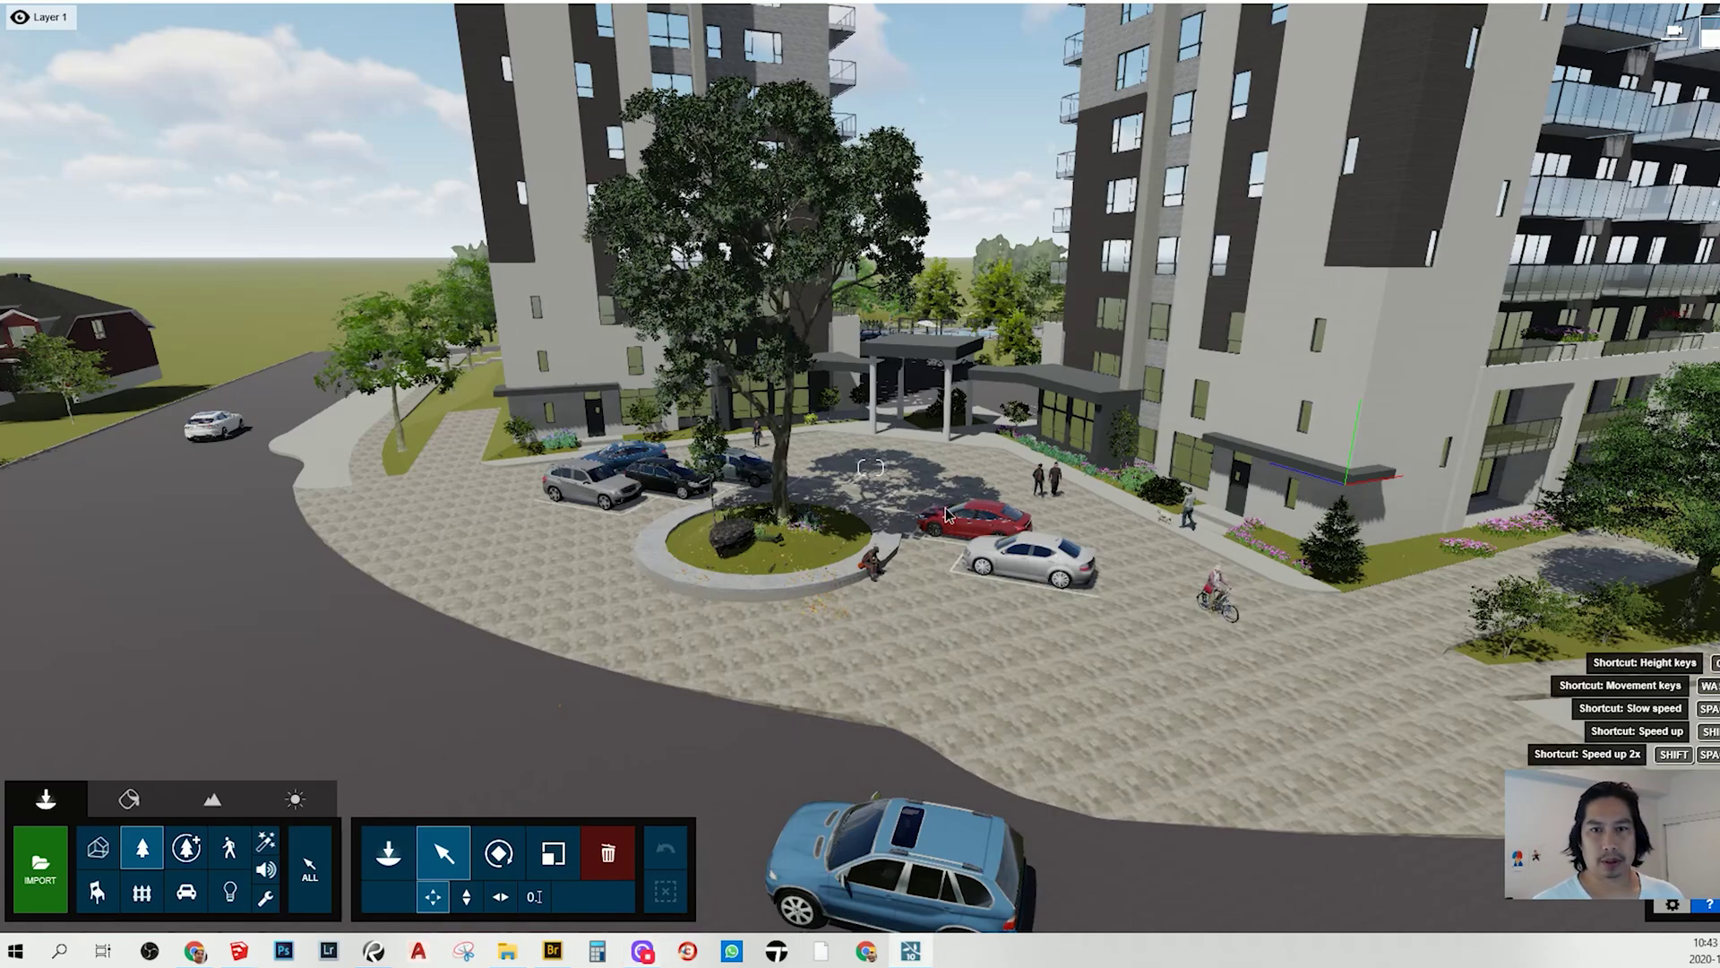
pyautogui.moveTo(875, 625); pyautogui.dragTo(912, 585, button='right')
pyautogui.press('w')
pyautogui.scroll(6, 926, 618)
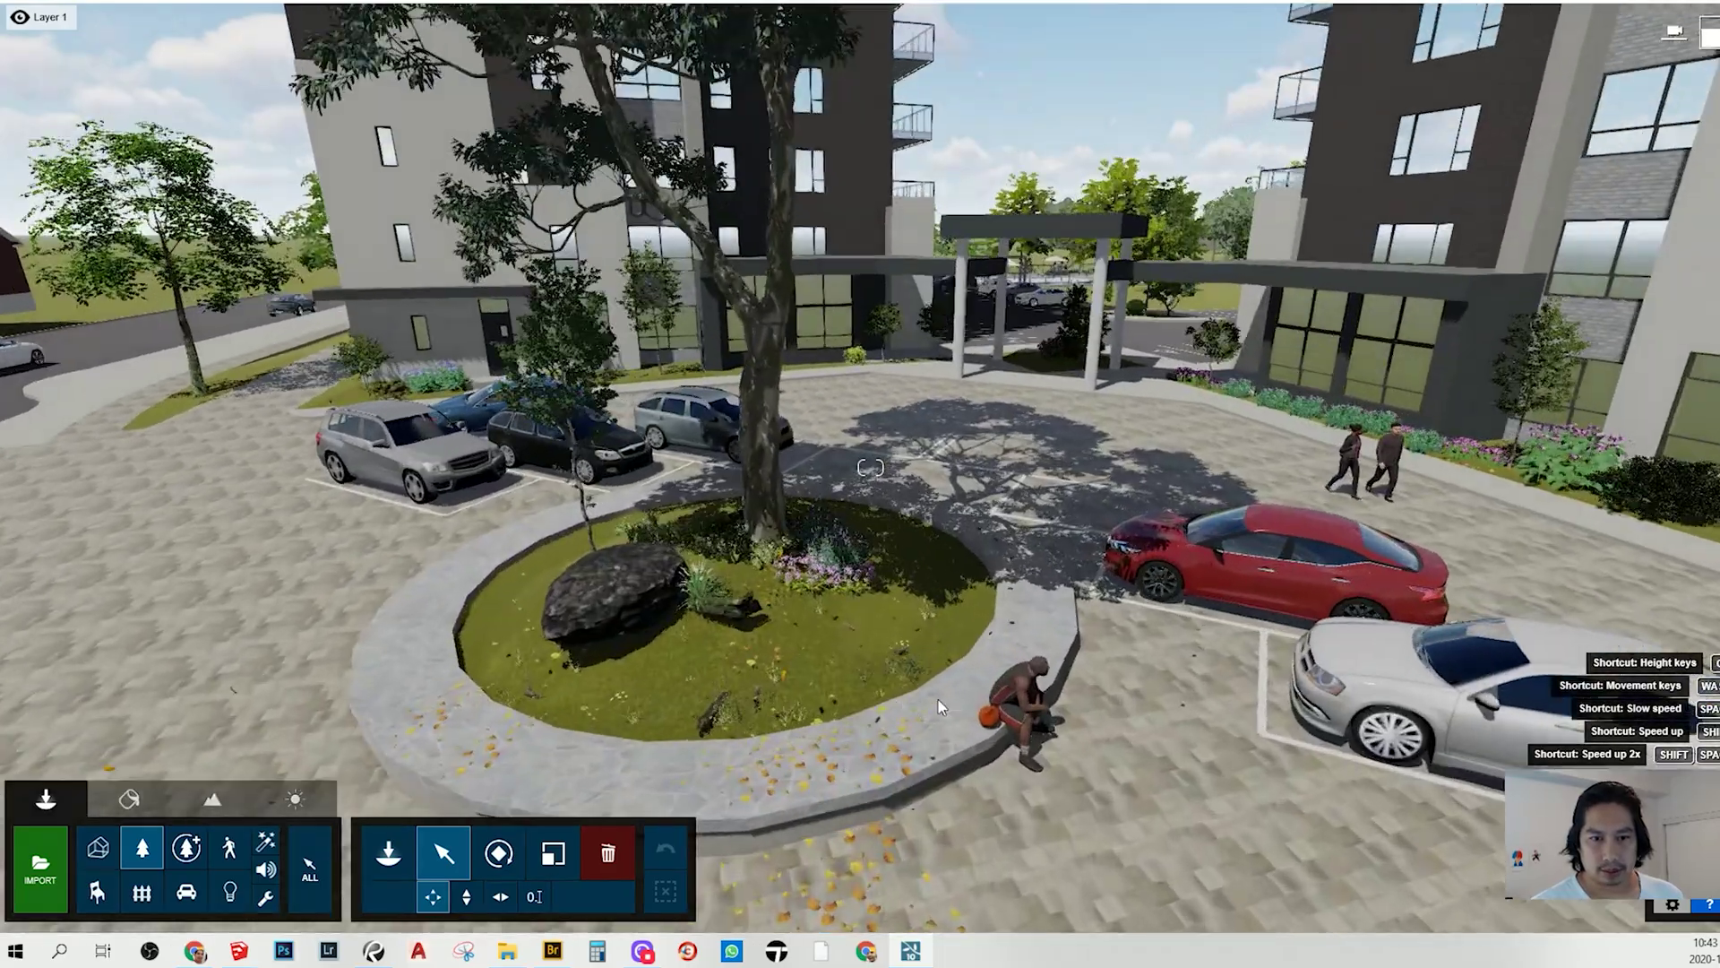
pyautogui.scroll(3, 880, 592)
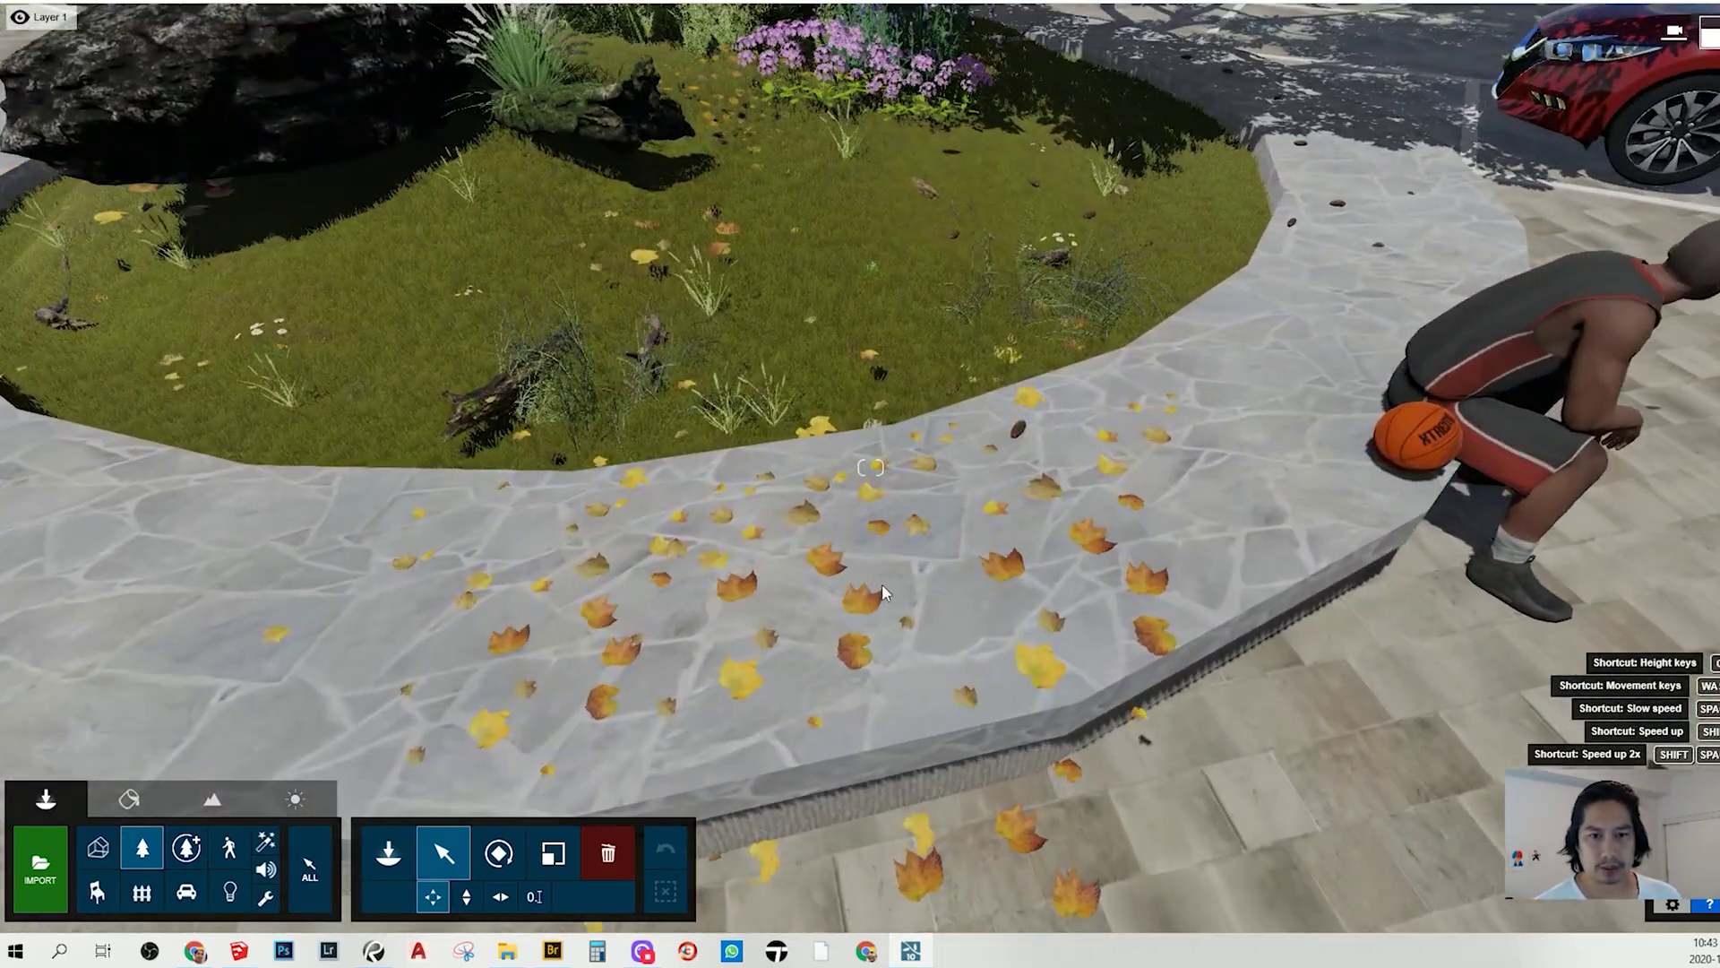
pyautogui.moveTo(881, 593); pyautogui.dragTo(882, 465, button='right')
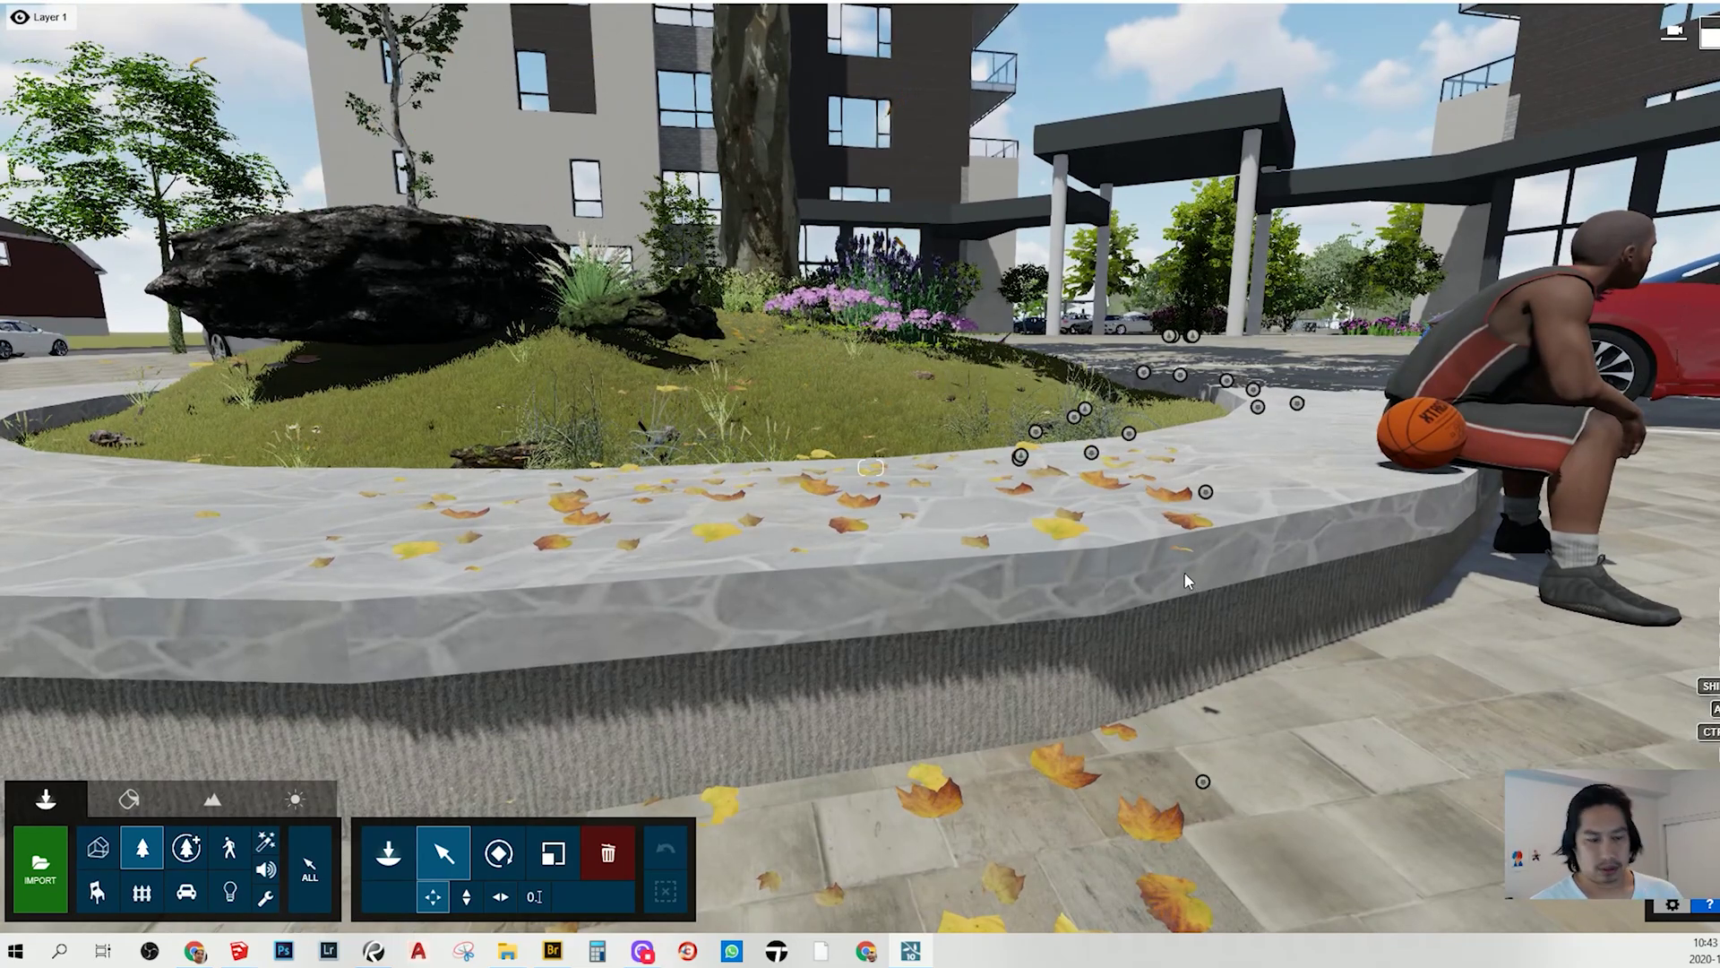
pyautogui.moveTo(961, 625); pyautogui.dragTo(1030, 625, button='right')
pyautogui.press('d')
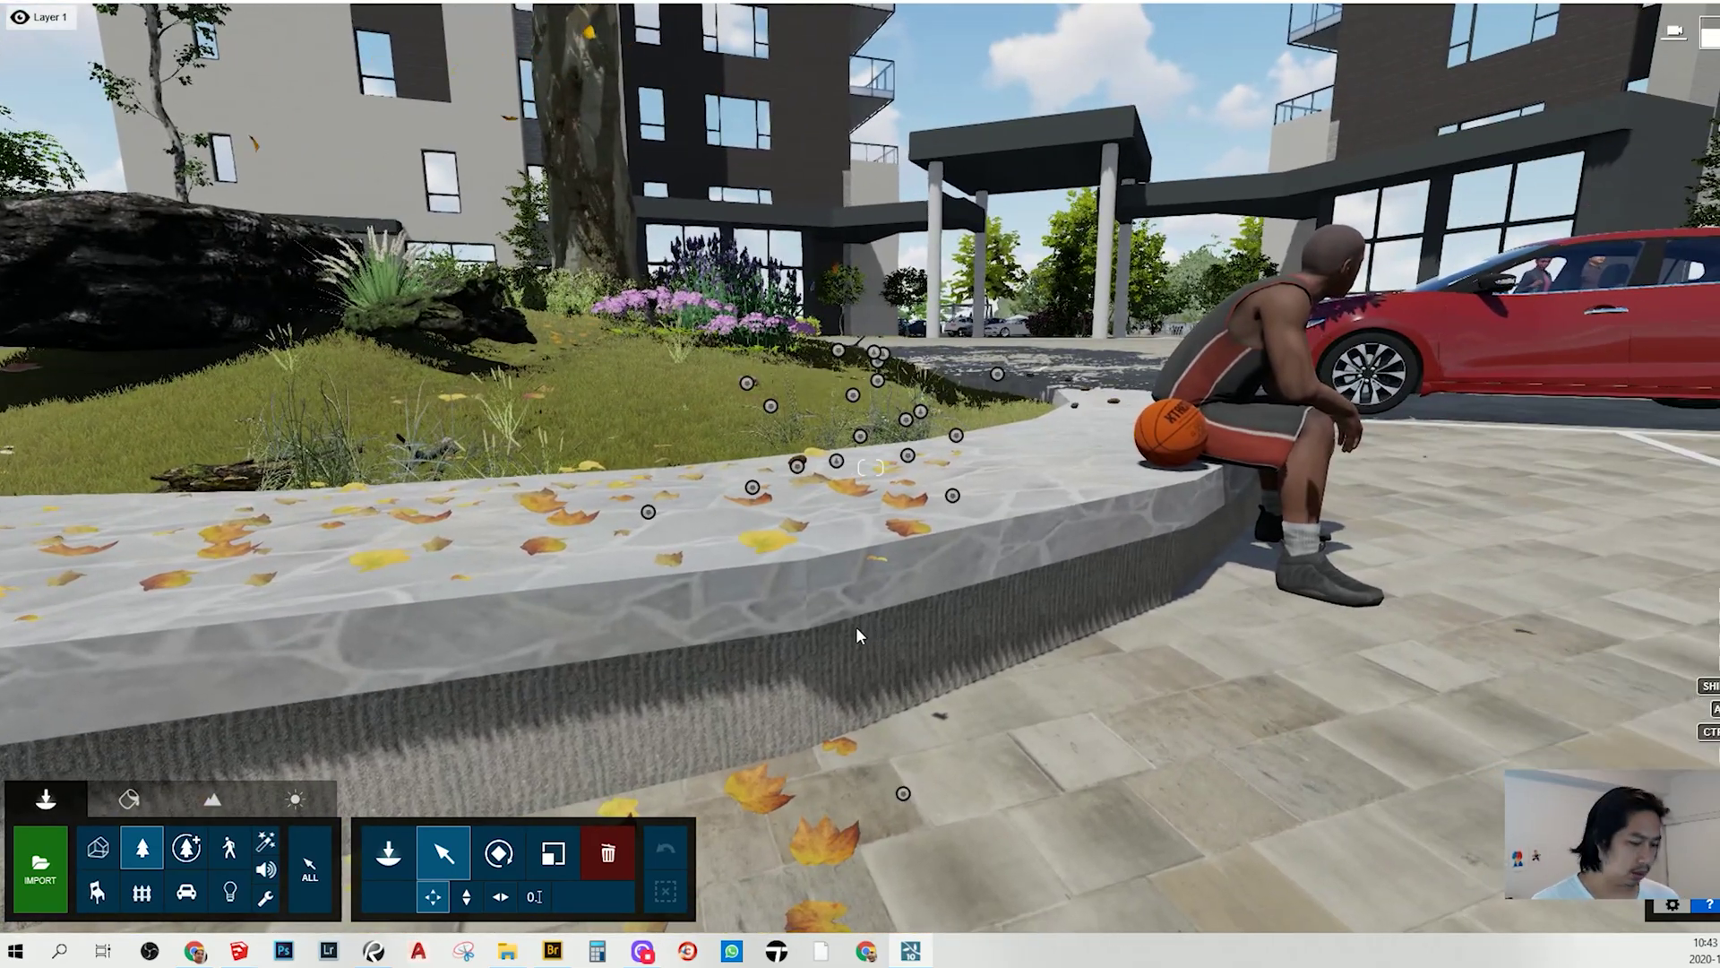
pyautogui.moveTo(780, 475); pyautogui.dragTo(738, 601, button='right')
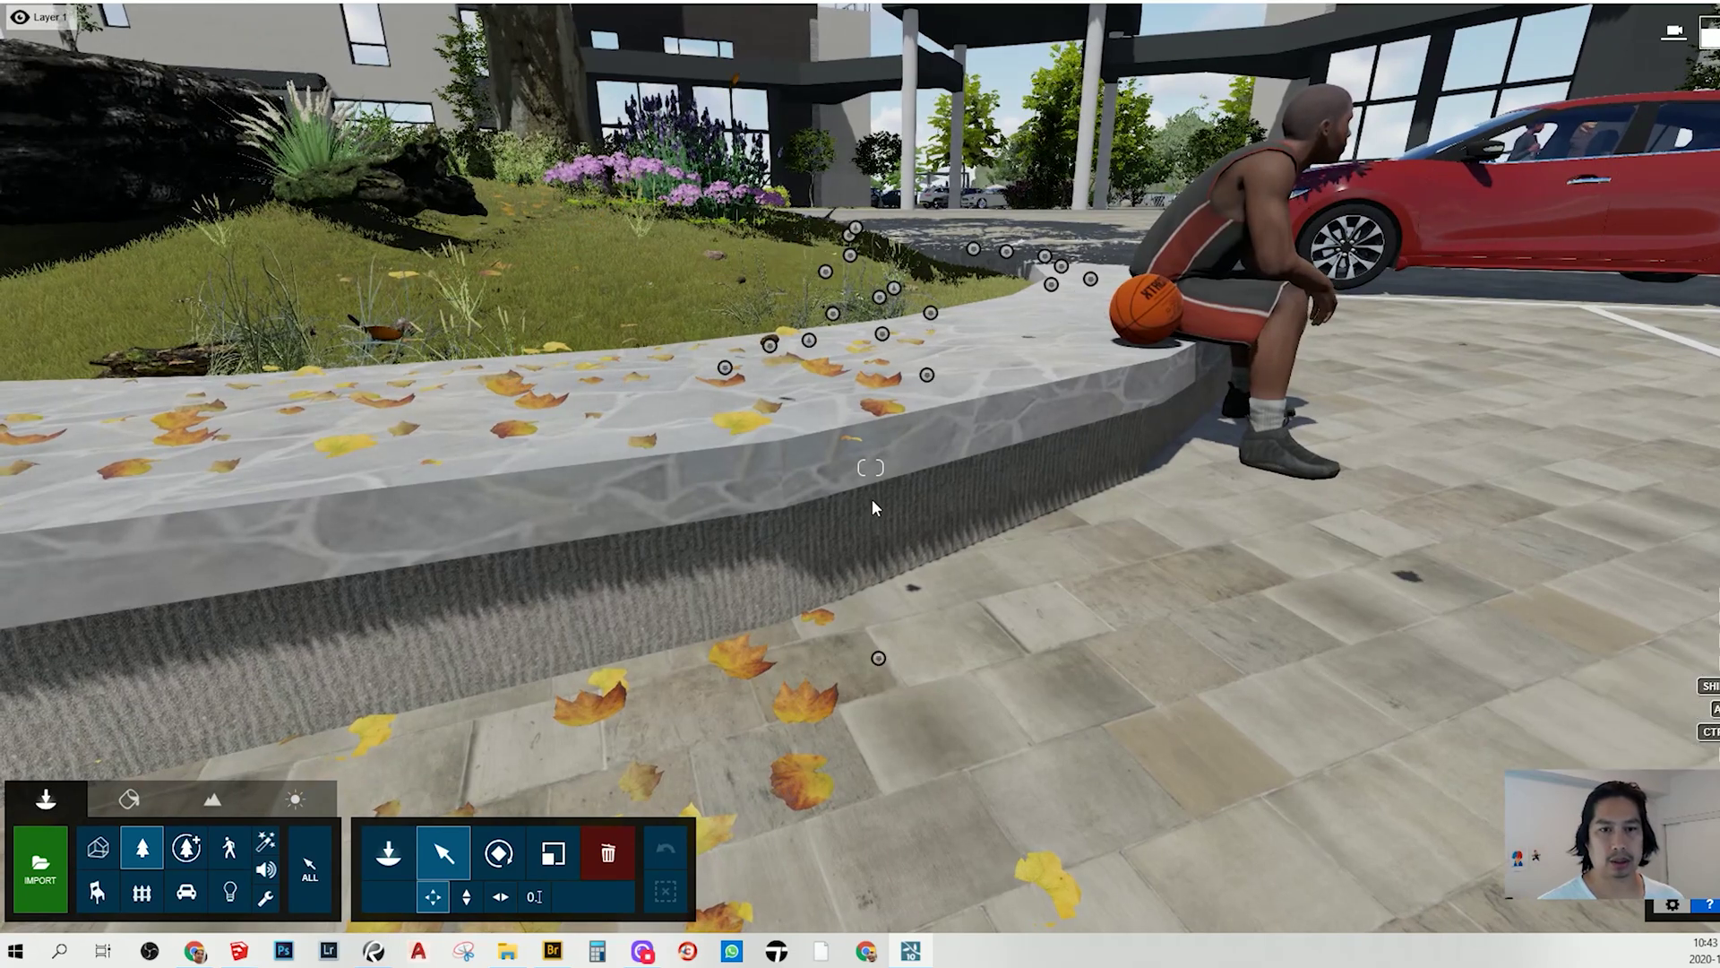
pyautogui.moveTo(872, 498); pyautogui.dragTo(717, 654, button='right')
pyautogui.press('w')
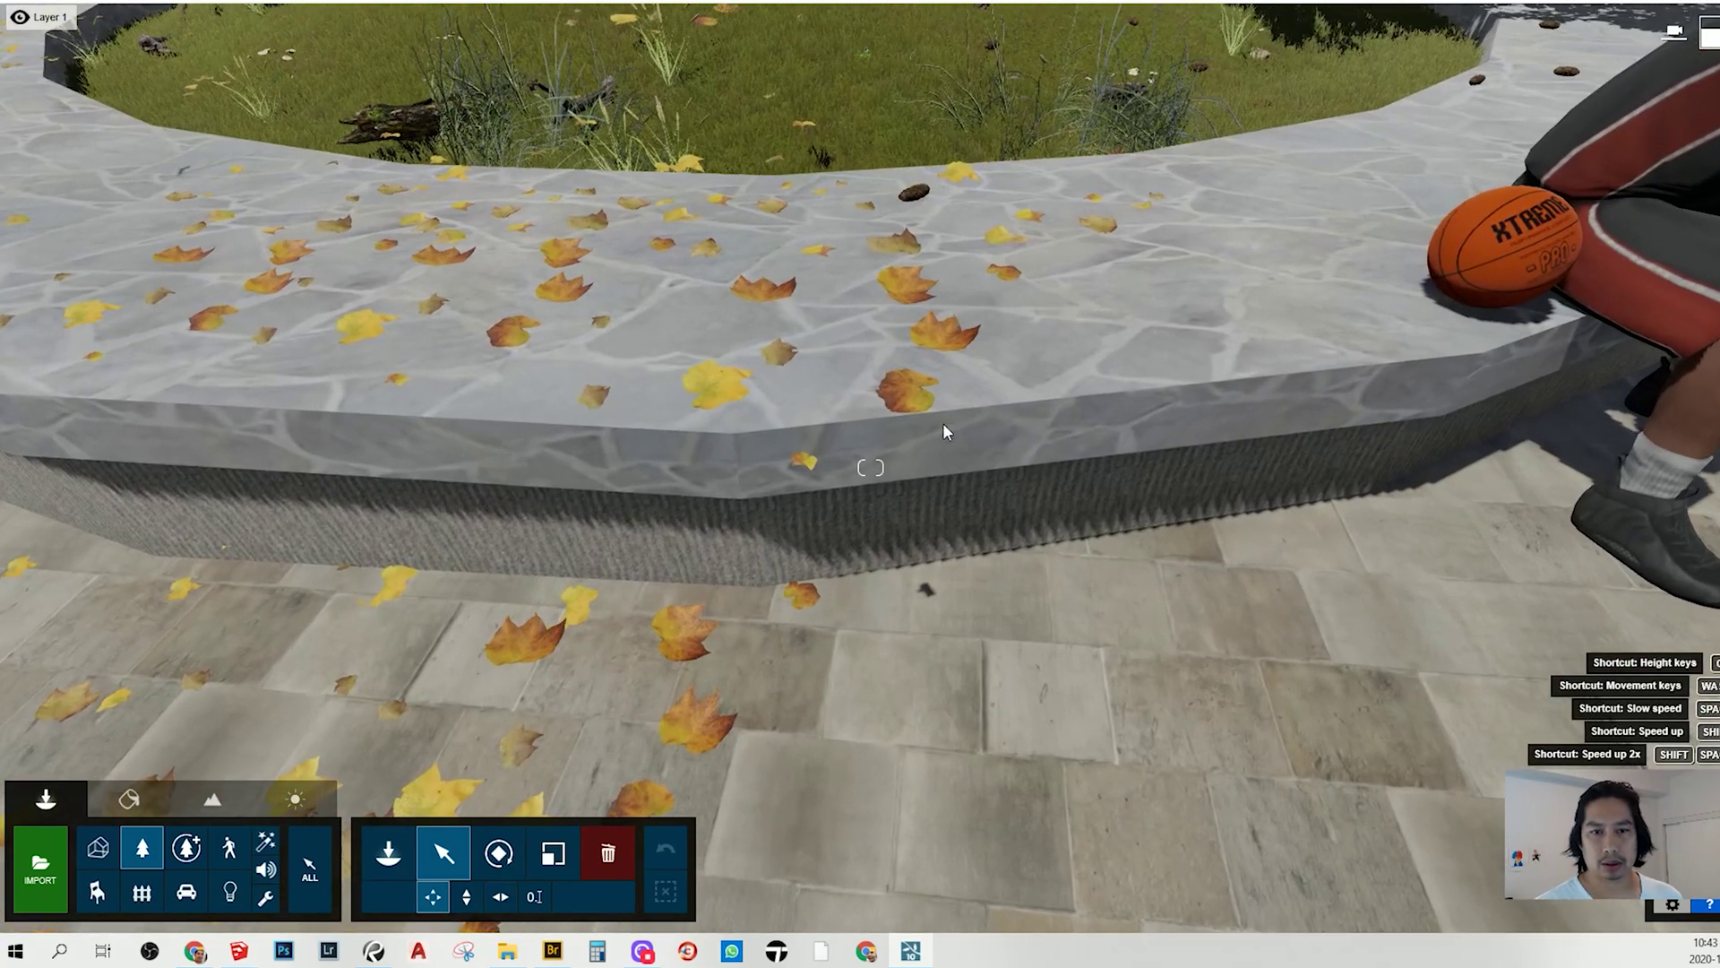
pyautogui.press('w')
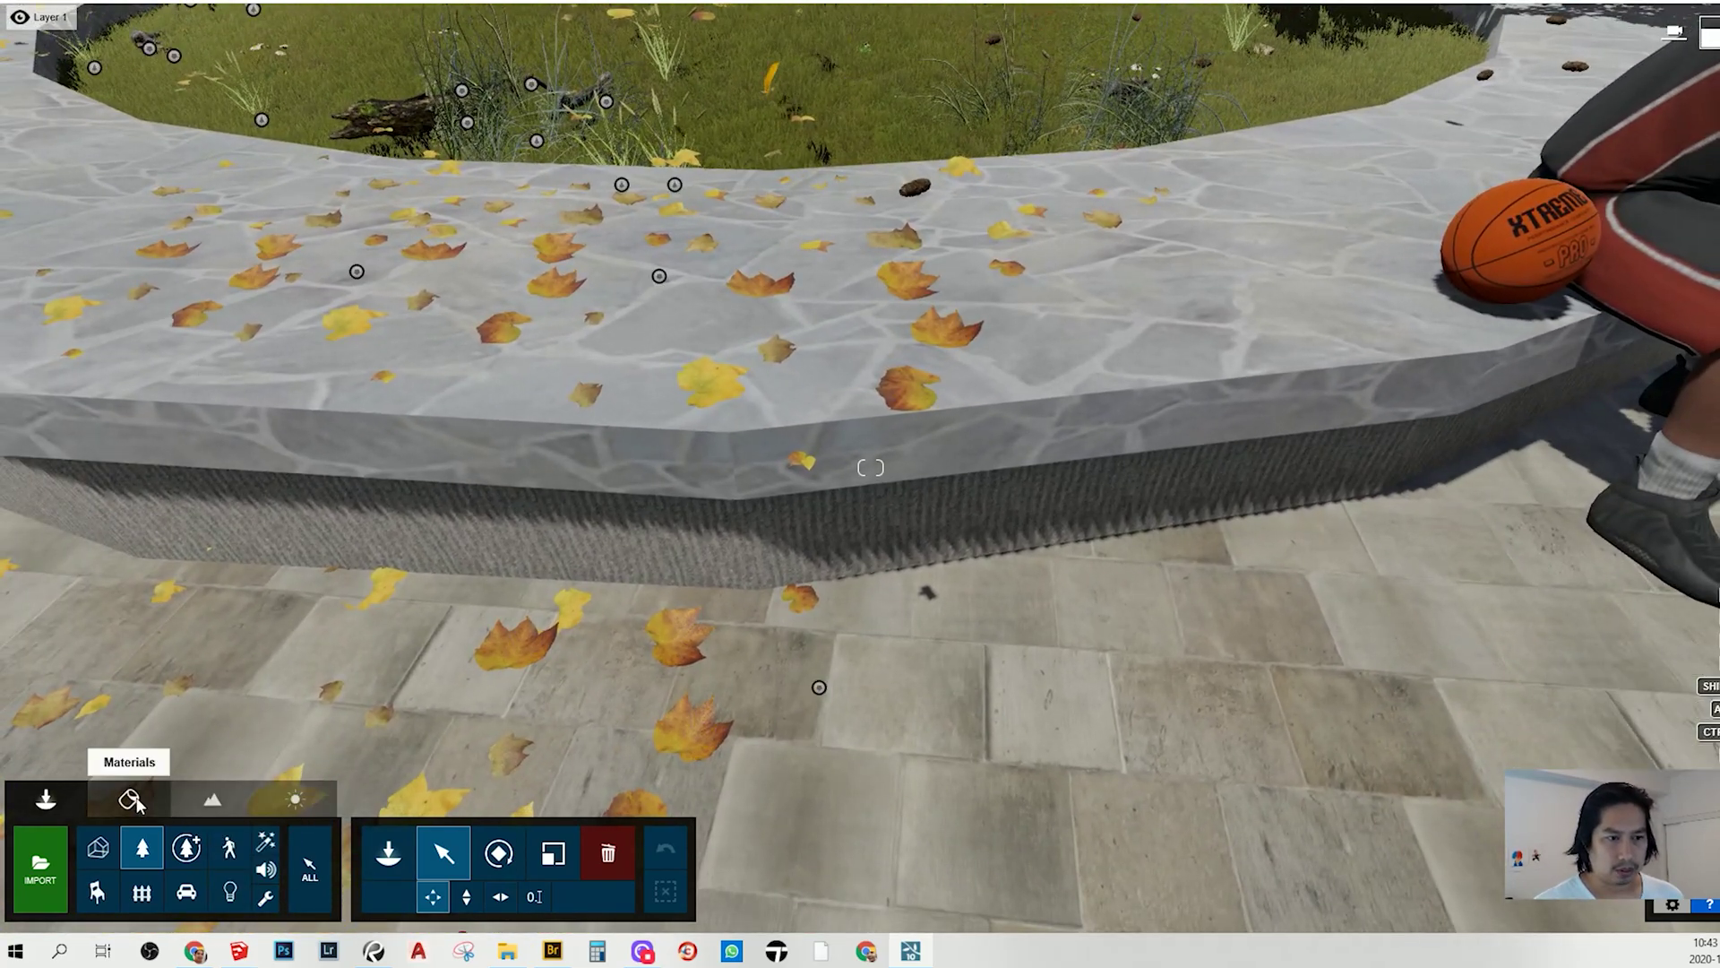
# Assign the Standard material to the planter rim's Pavers Flagstone Gray surface
pyautogui.click(132, 800)
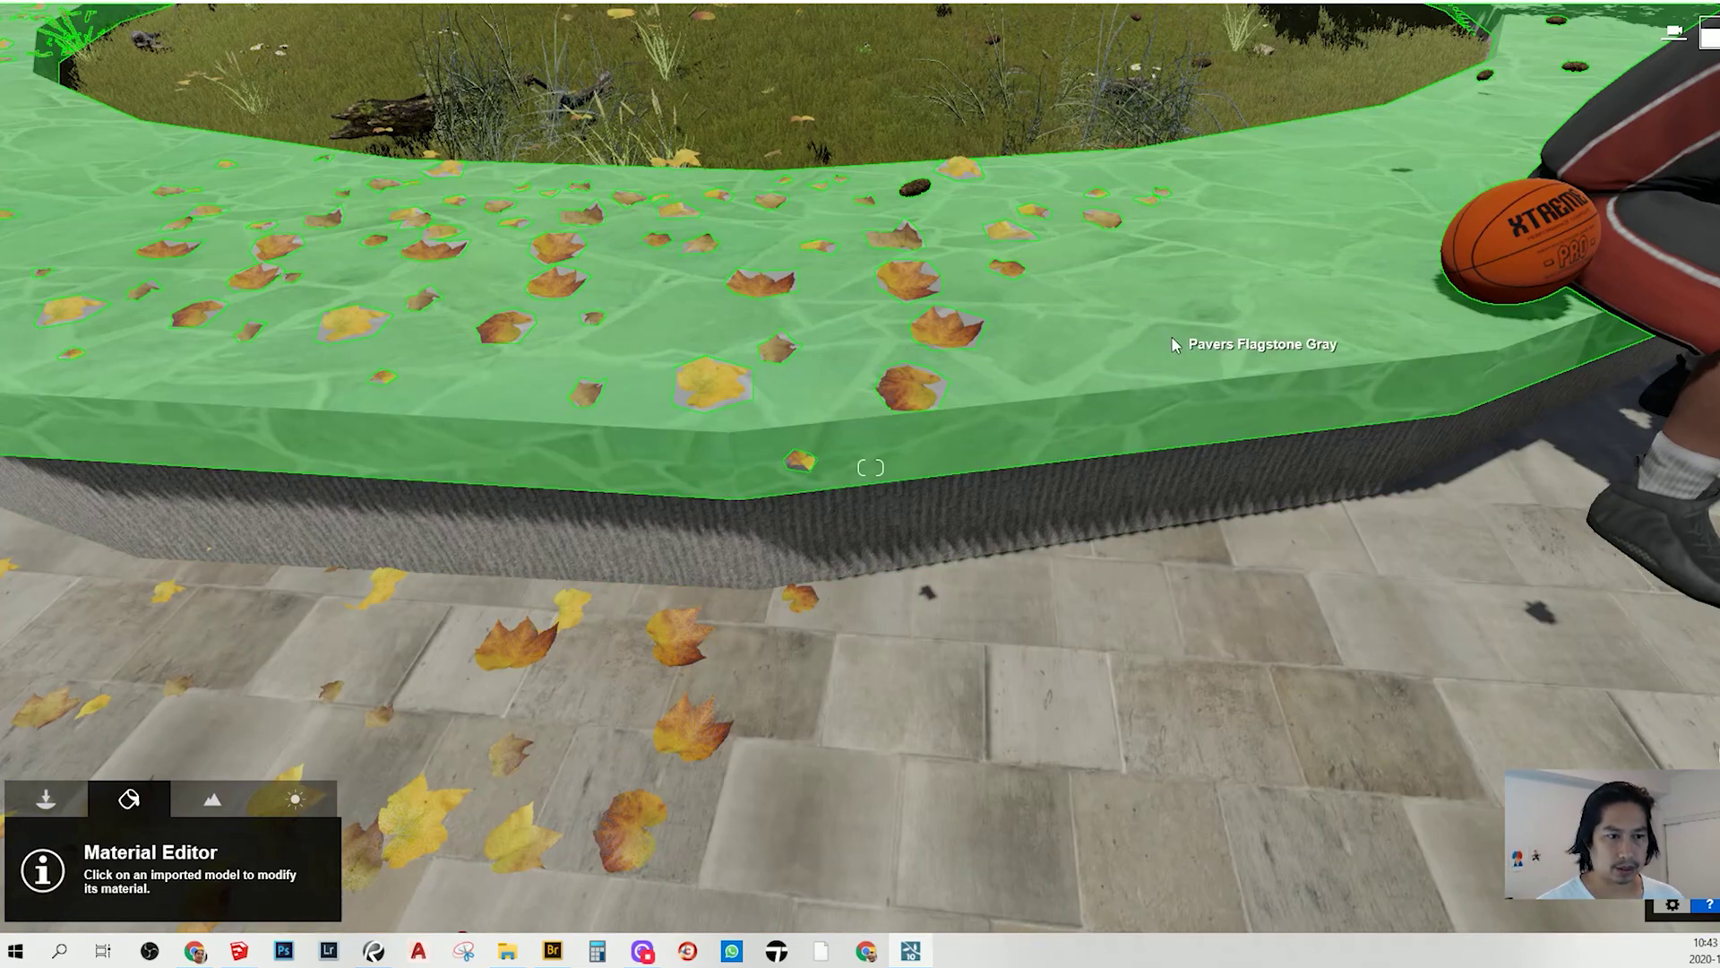
pyautogui.click(1254, 432)
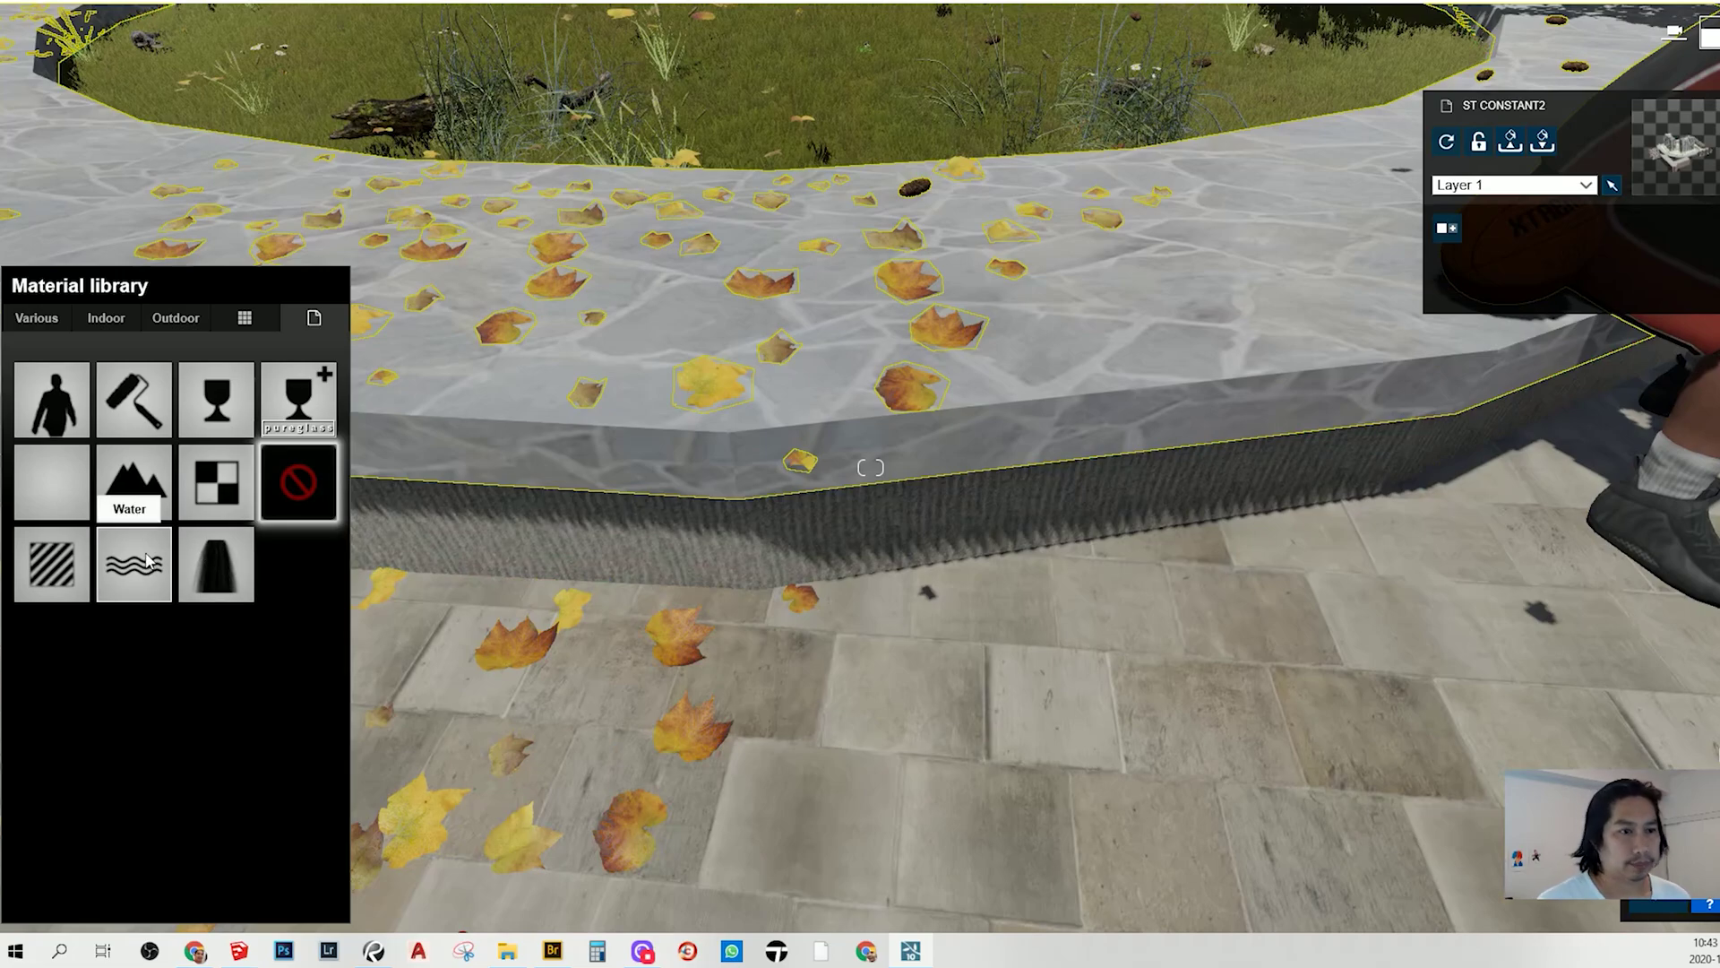
pyautogui.click(53, 571)
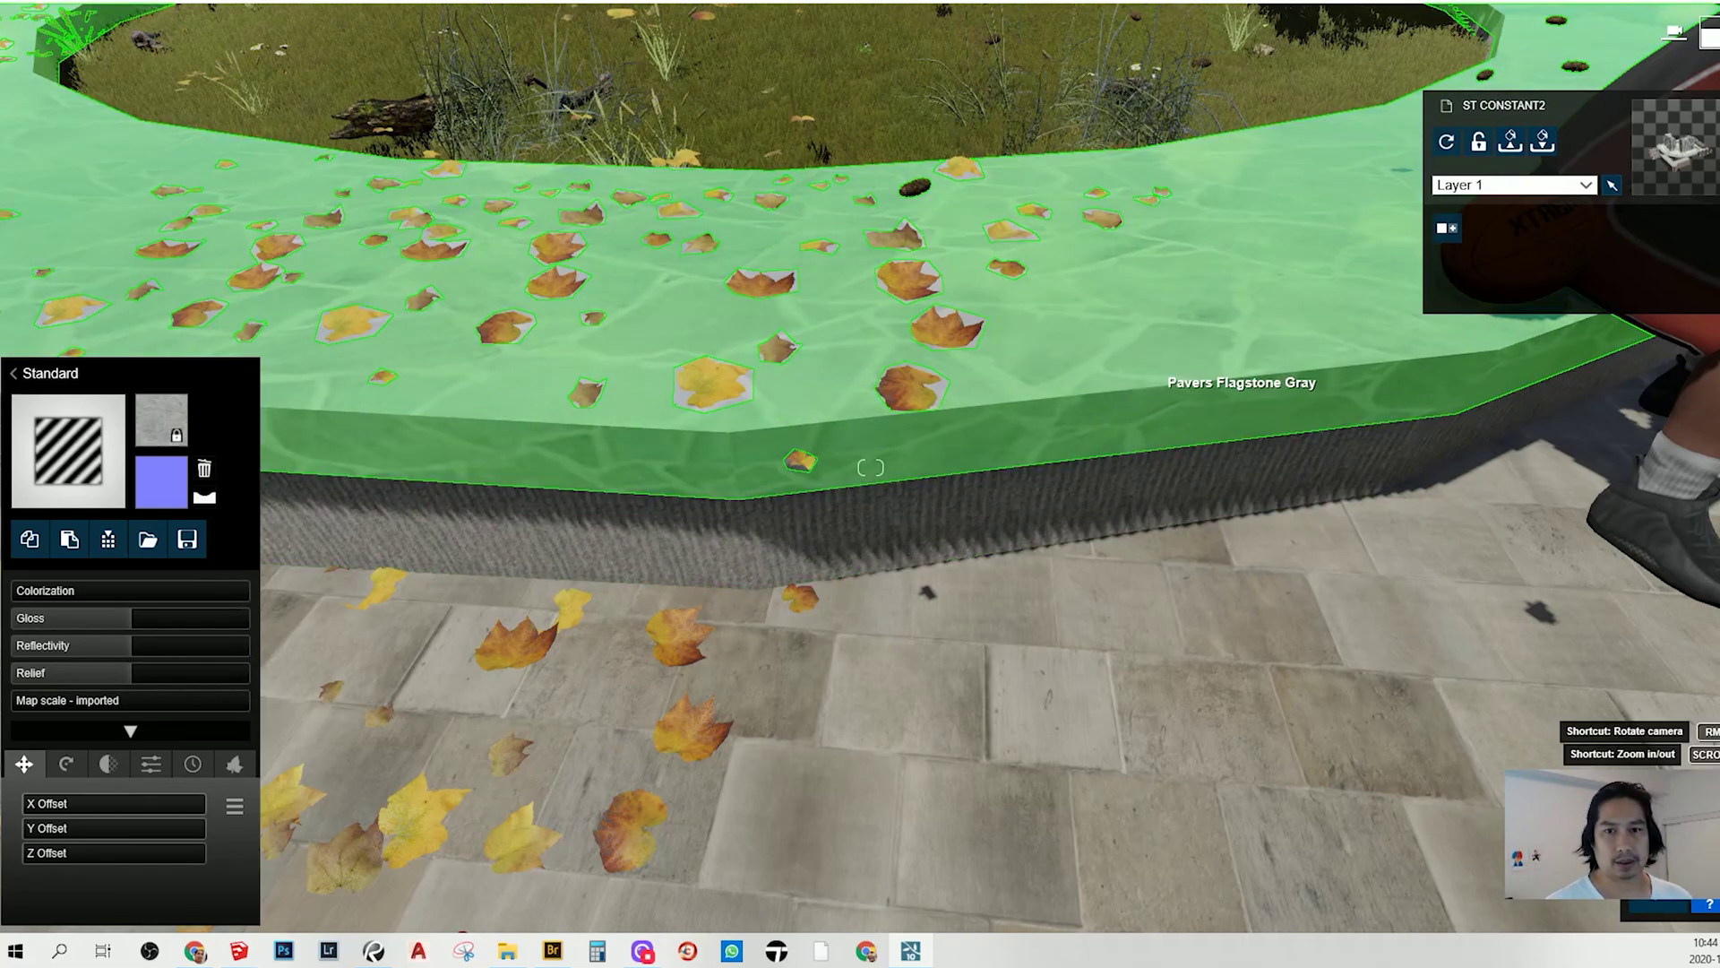
# Slightly reduce the Gloss of the planter rim's flagstone material
pyautogui.moveTo(1242, 403); pyautogui.dragTo(1304, 350, button='right')
pyautogui.moveTo(870, 467); pyautogui.dragTo(652, 580, button='right')
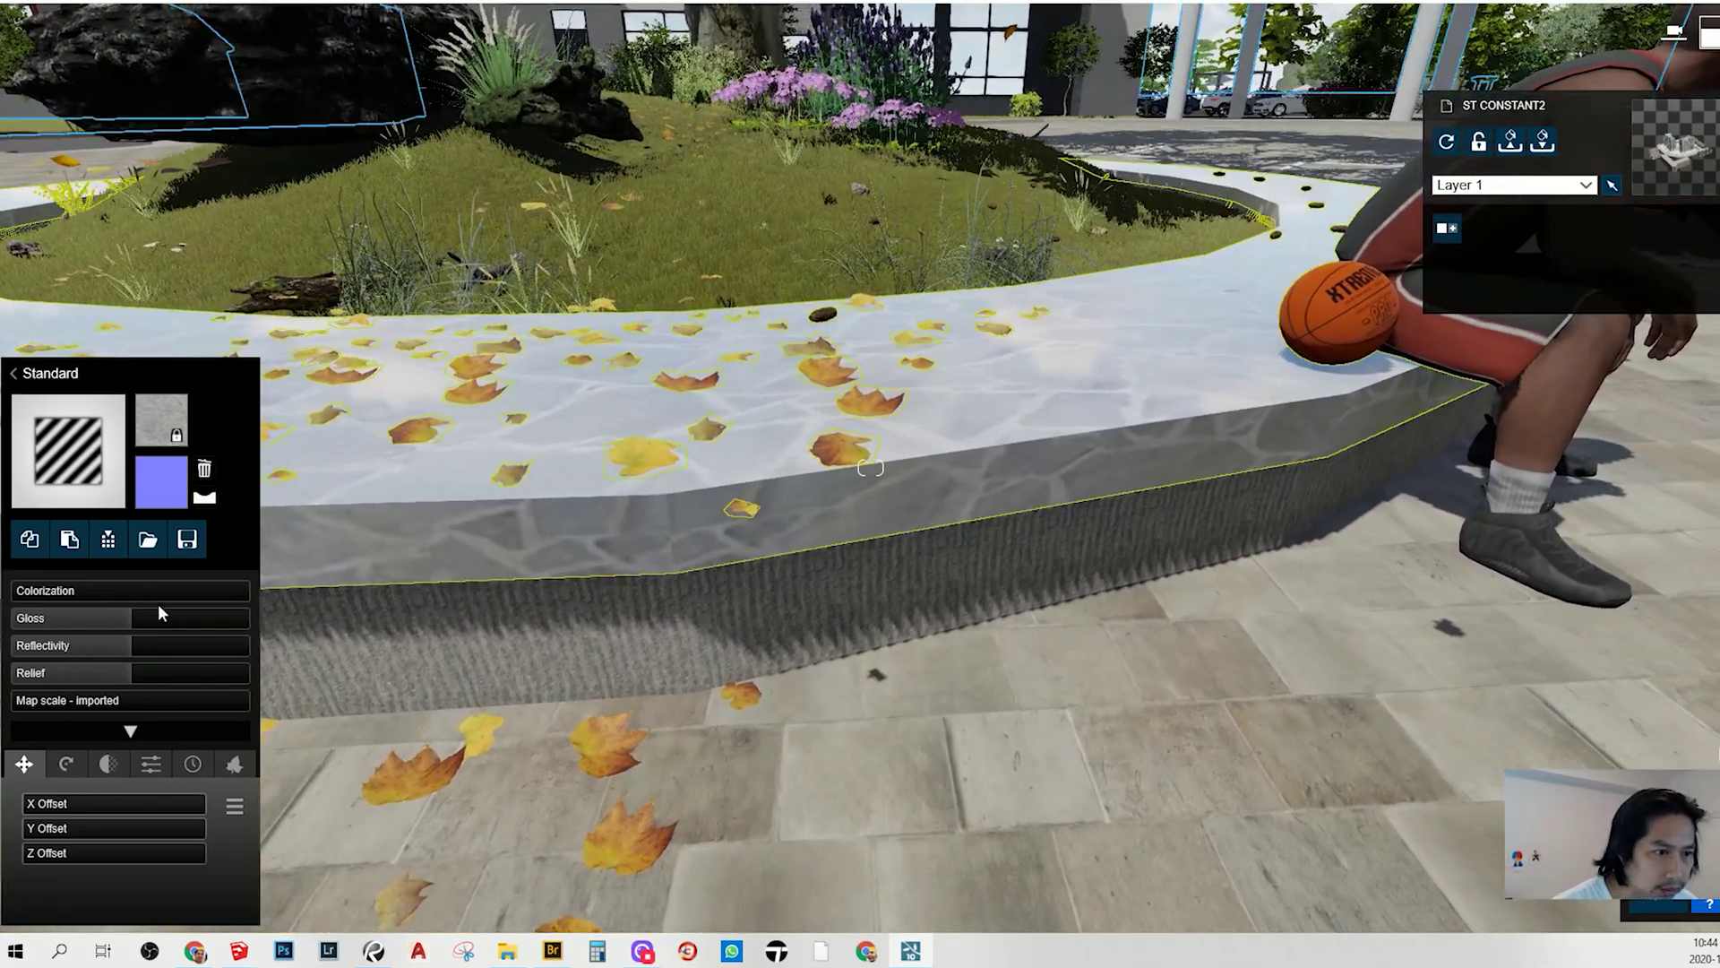
pyautogui.moveTo(137, 620); pyautogui.dragTo(139, 622)
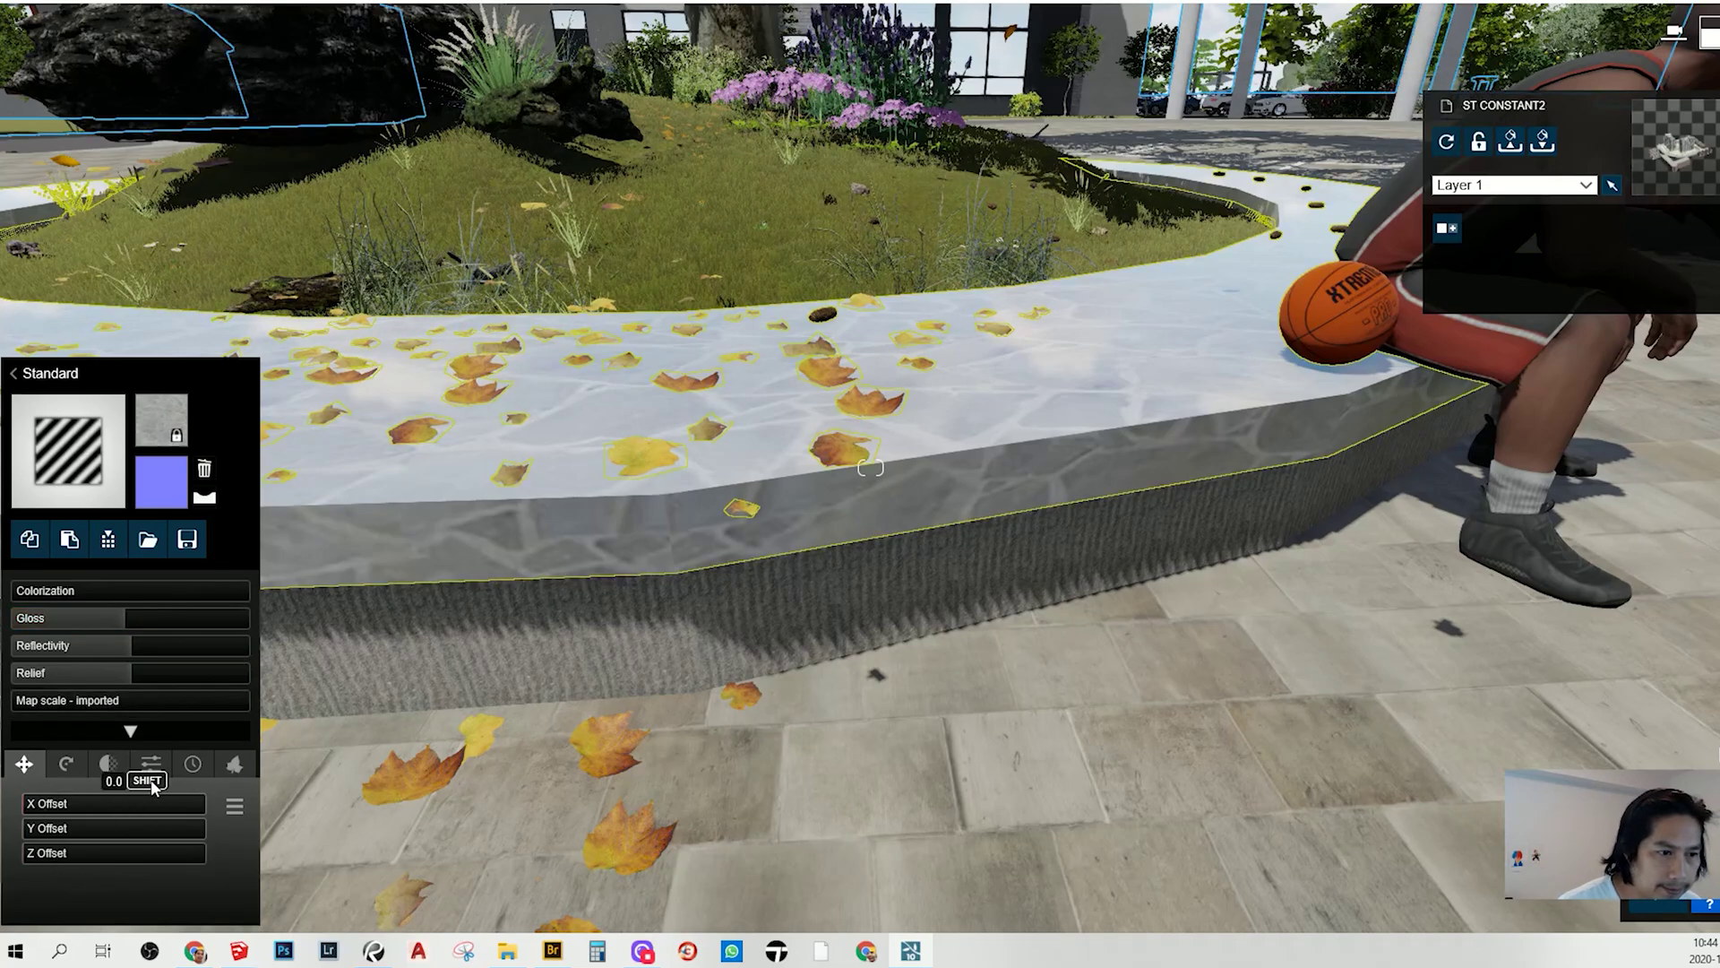
# Soften the flagstone rim's corners by setting the material's Edges value to about 0.8 in the weathering settings
pyautogui.click(236, 764)
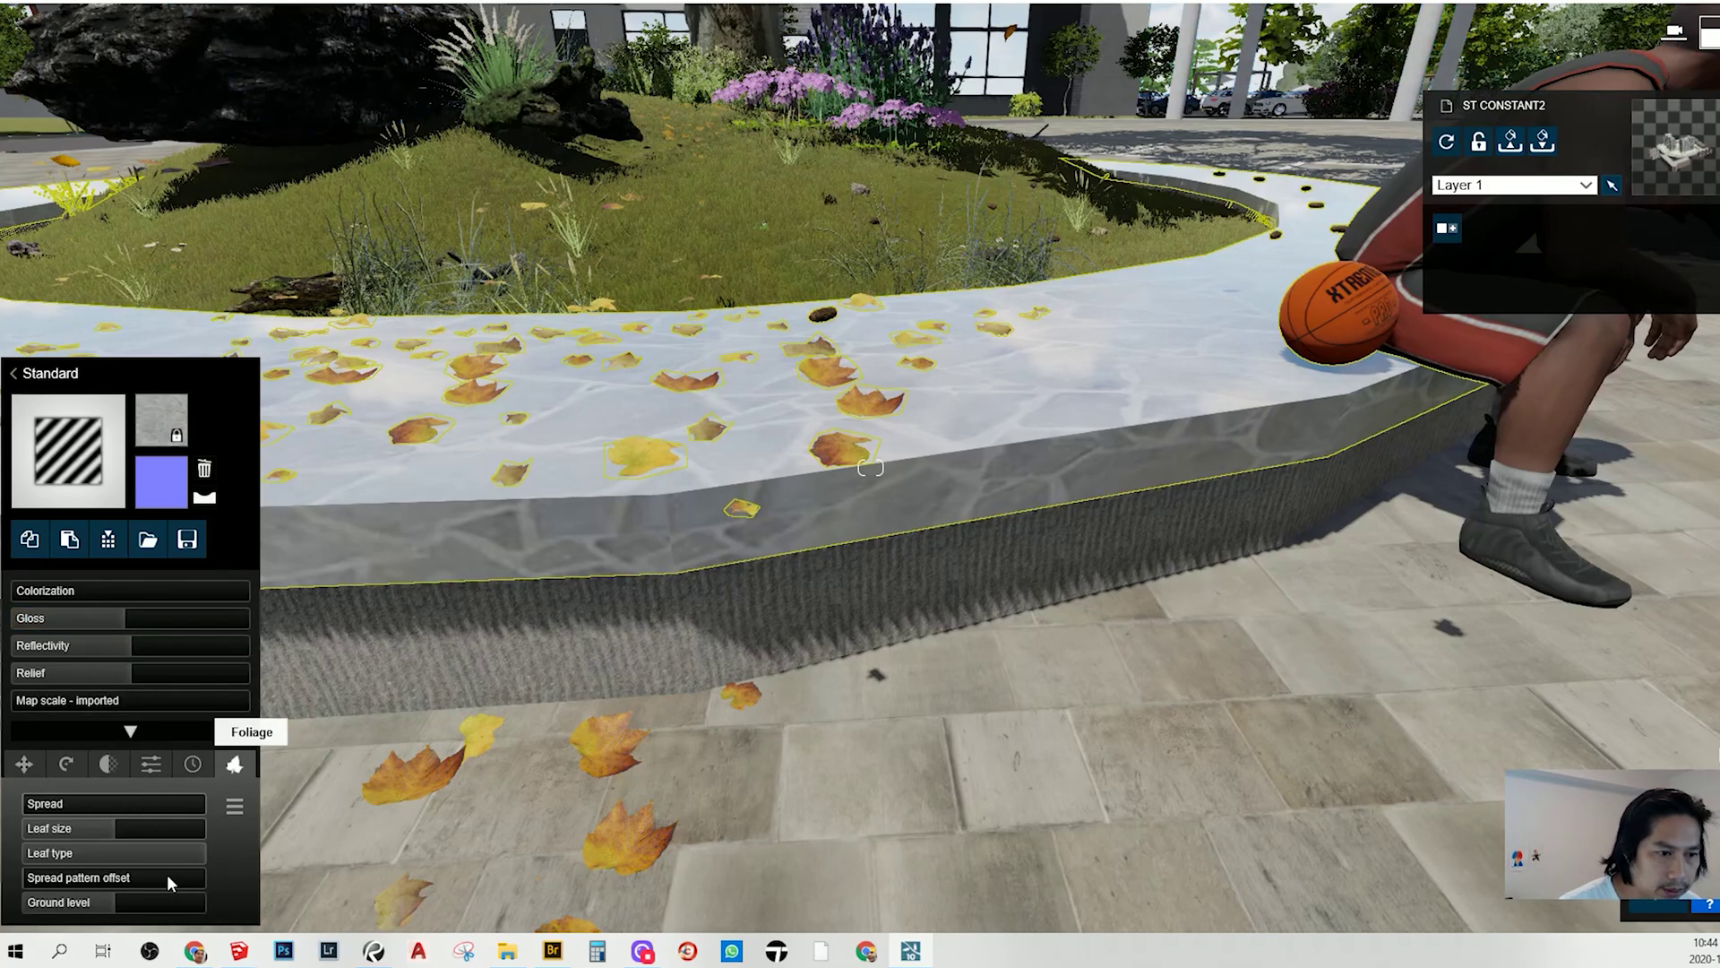
pyautogui.click(191, 766)
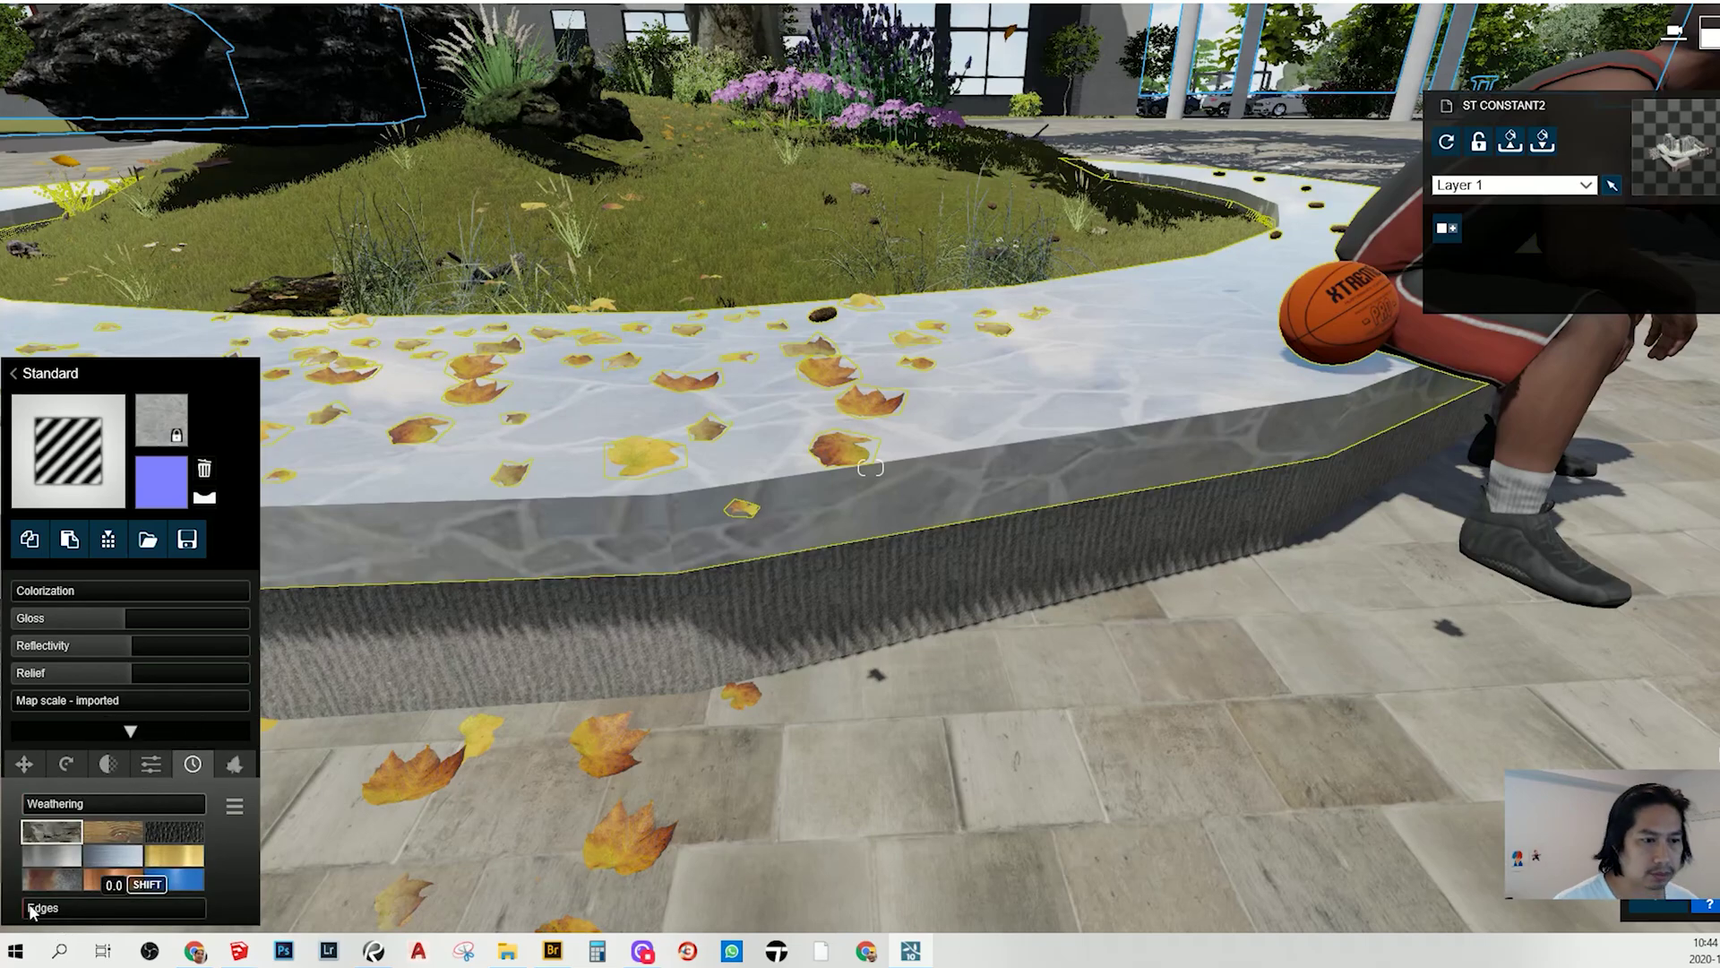
pyautogui.moveTo(32, 914); pyautogui.dragTo(139, 921)
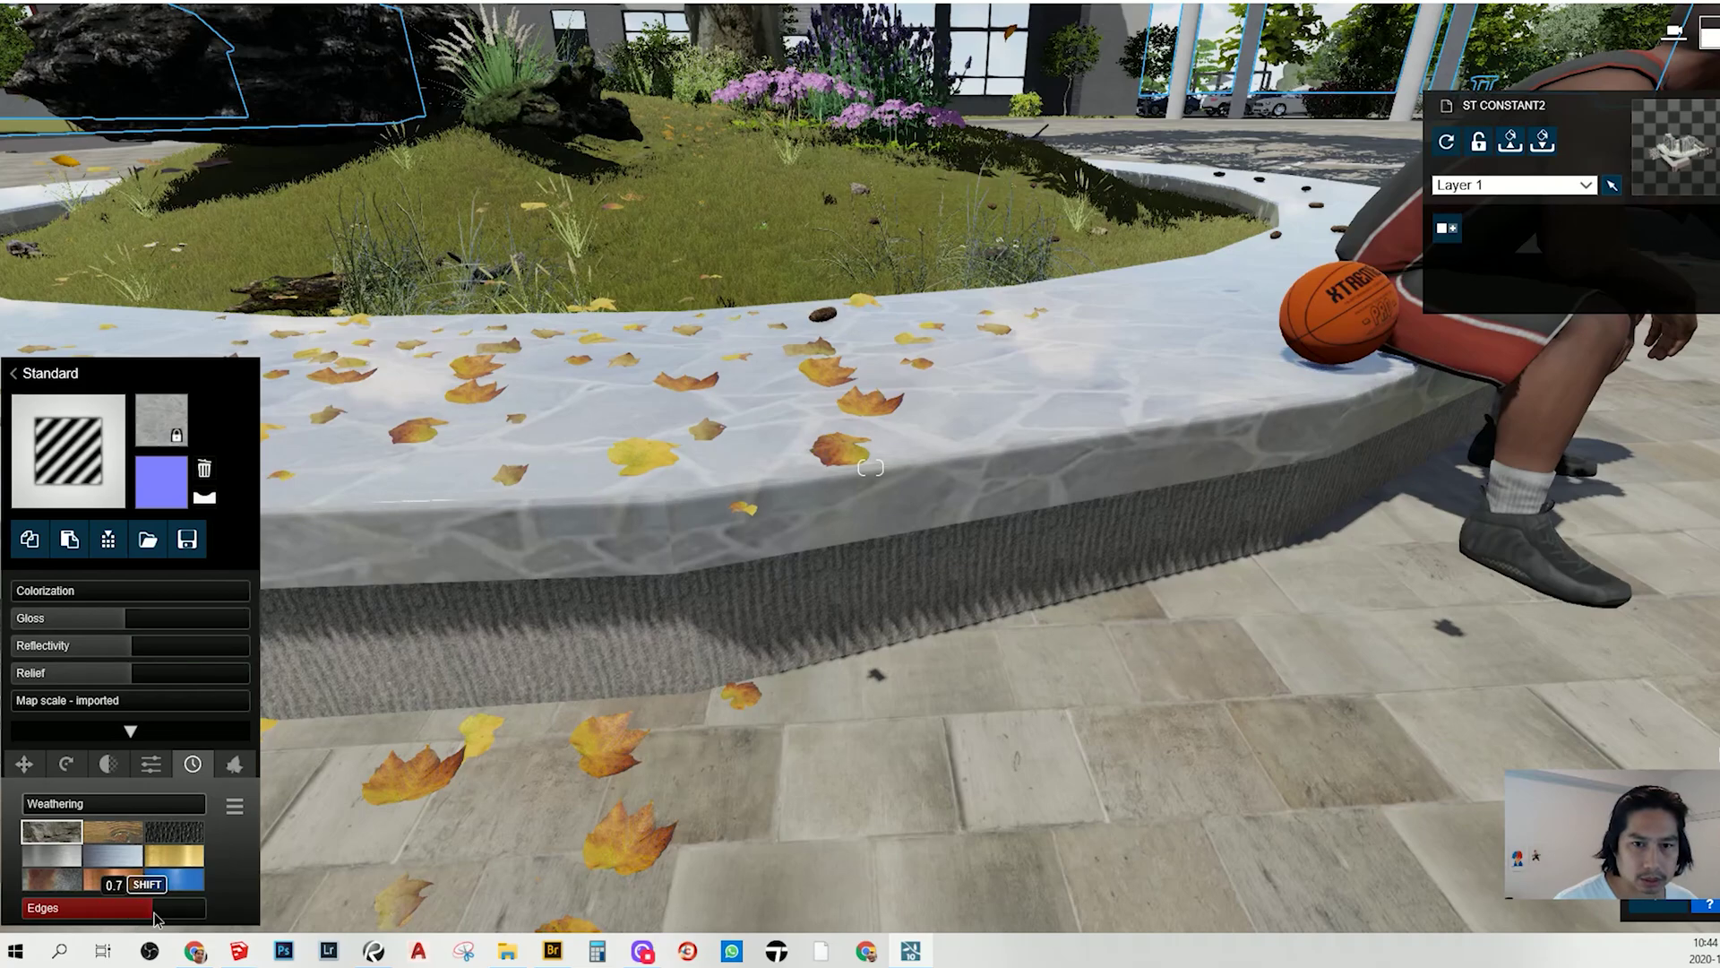
pyautogui.moveTo(966, 517); pyautogui.dragTo(1014, 474, button='right')
pyautogui.press('w')
pyautogui.scroll(5, 1015, 484)
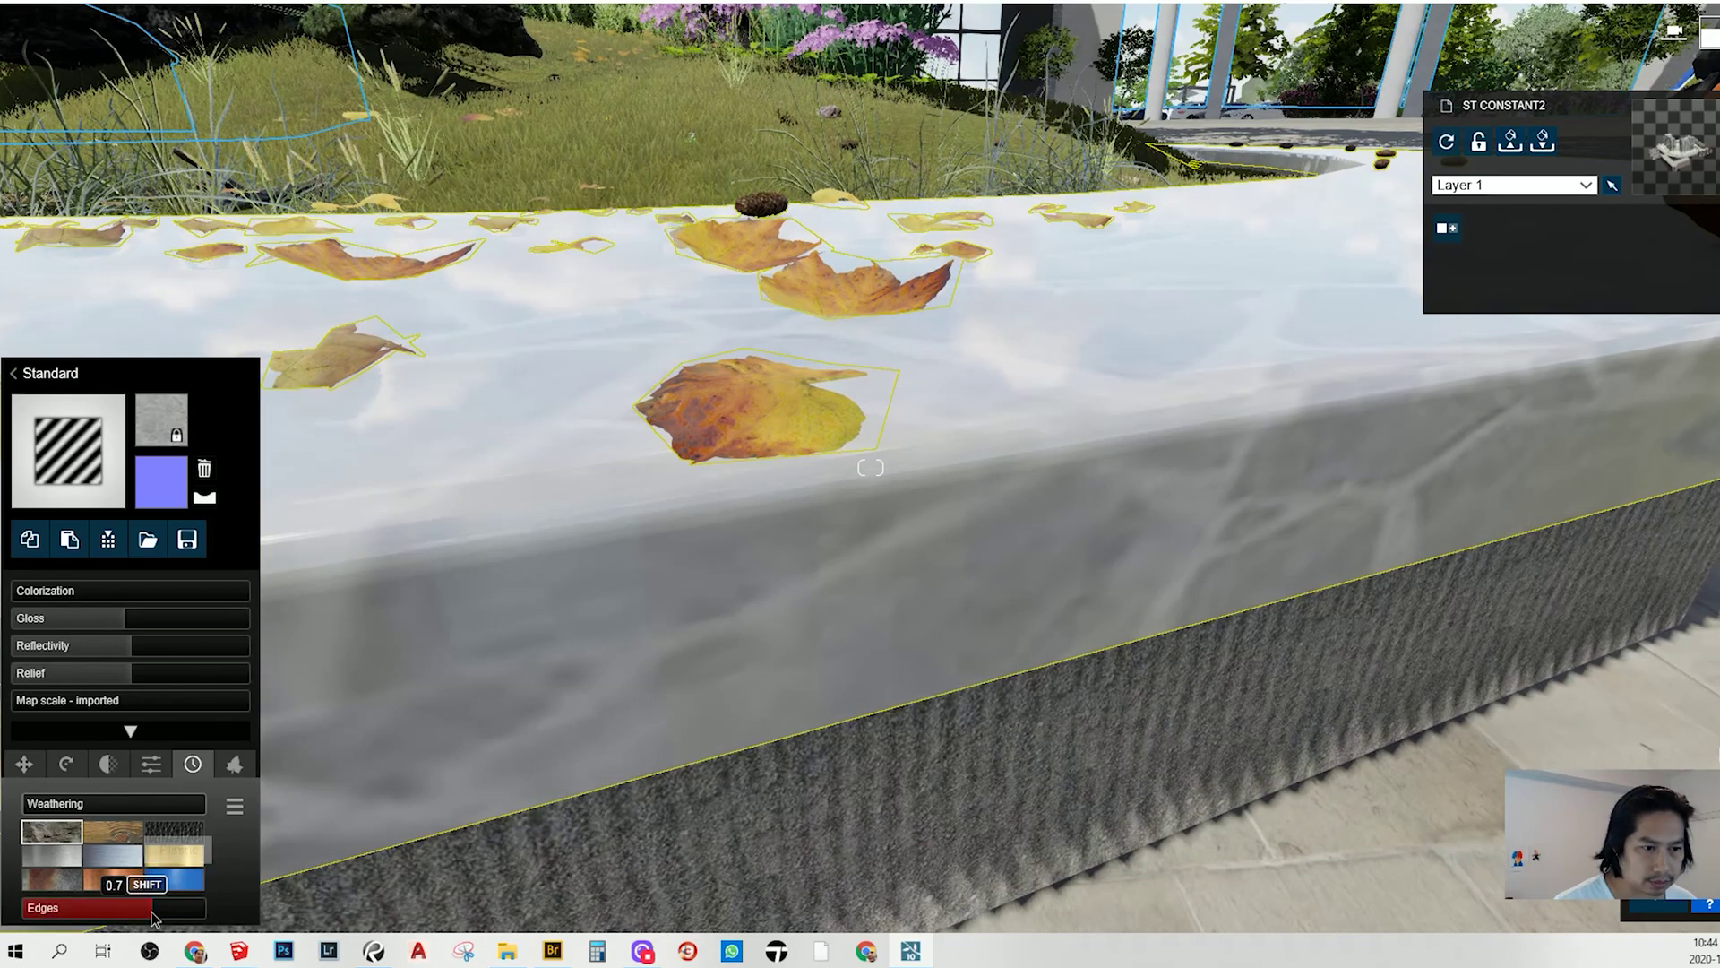
pyautogui.moveTo(152, 918); pyautogui.dragTo(168, 922)
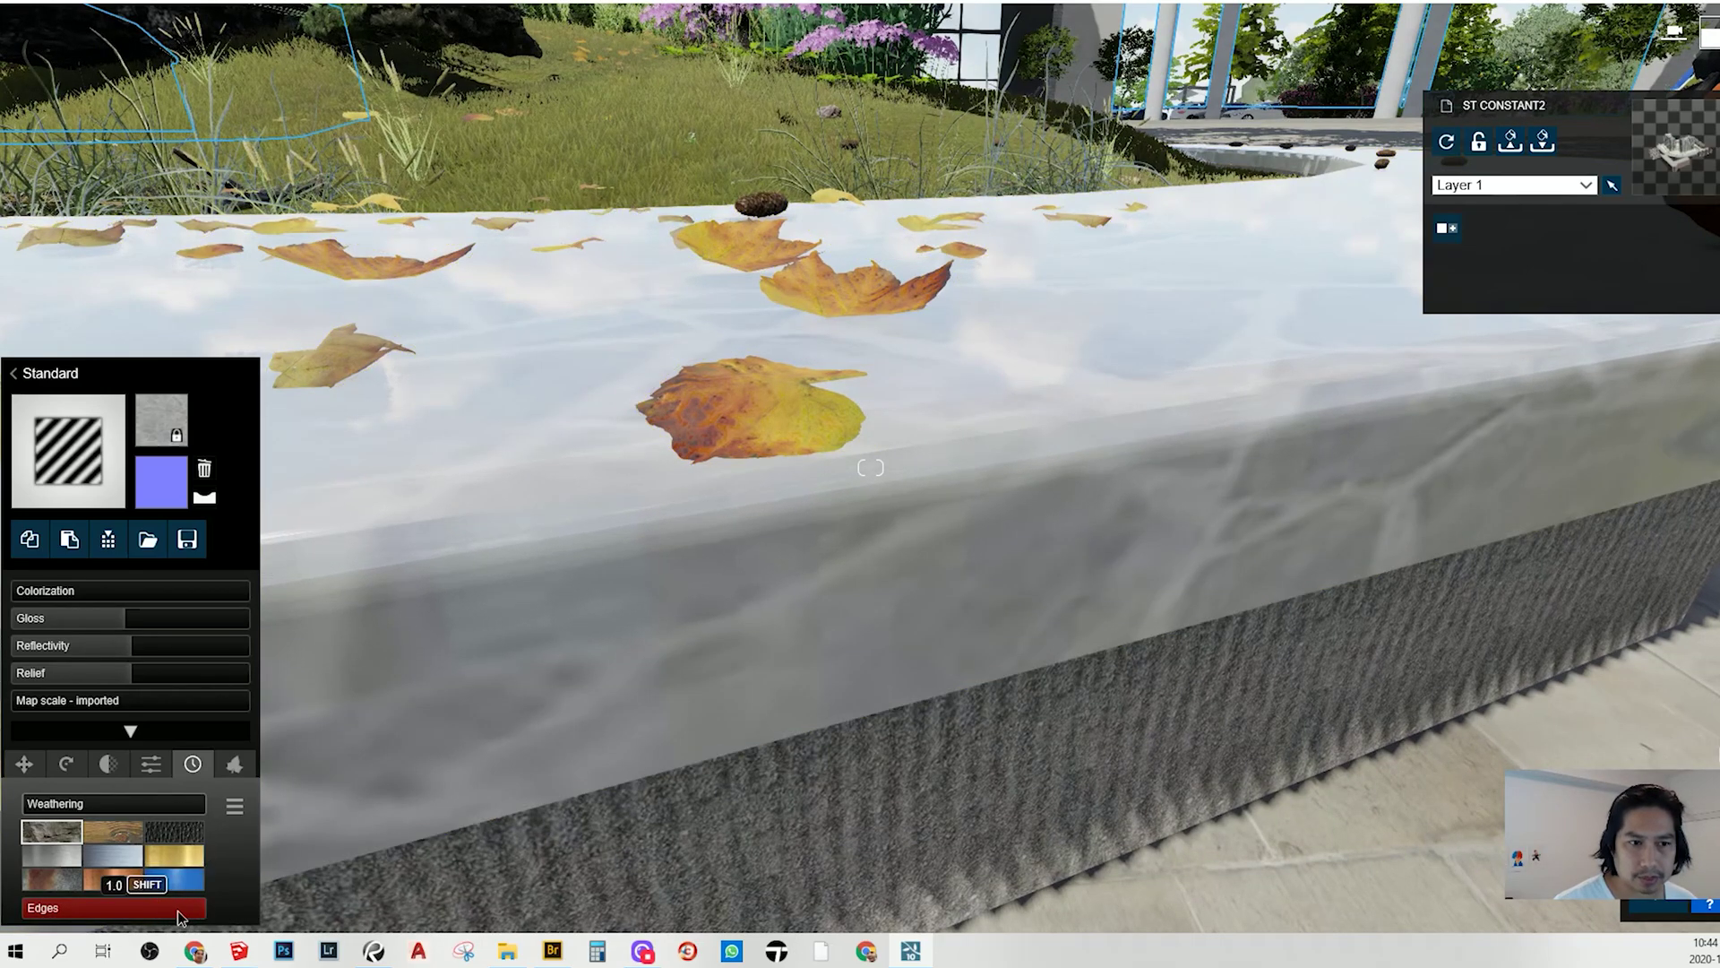
pyautogui.moveTo(176, 915); pyautogui.dragTo(179, 919)
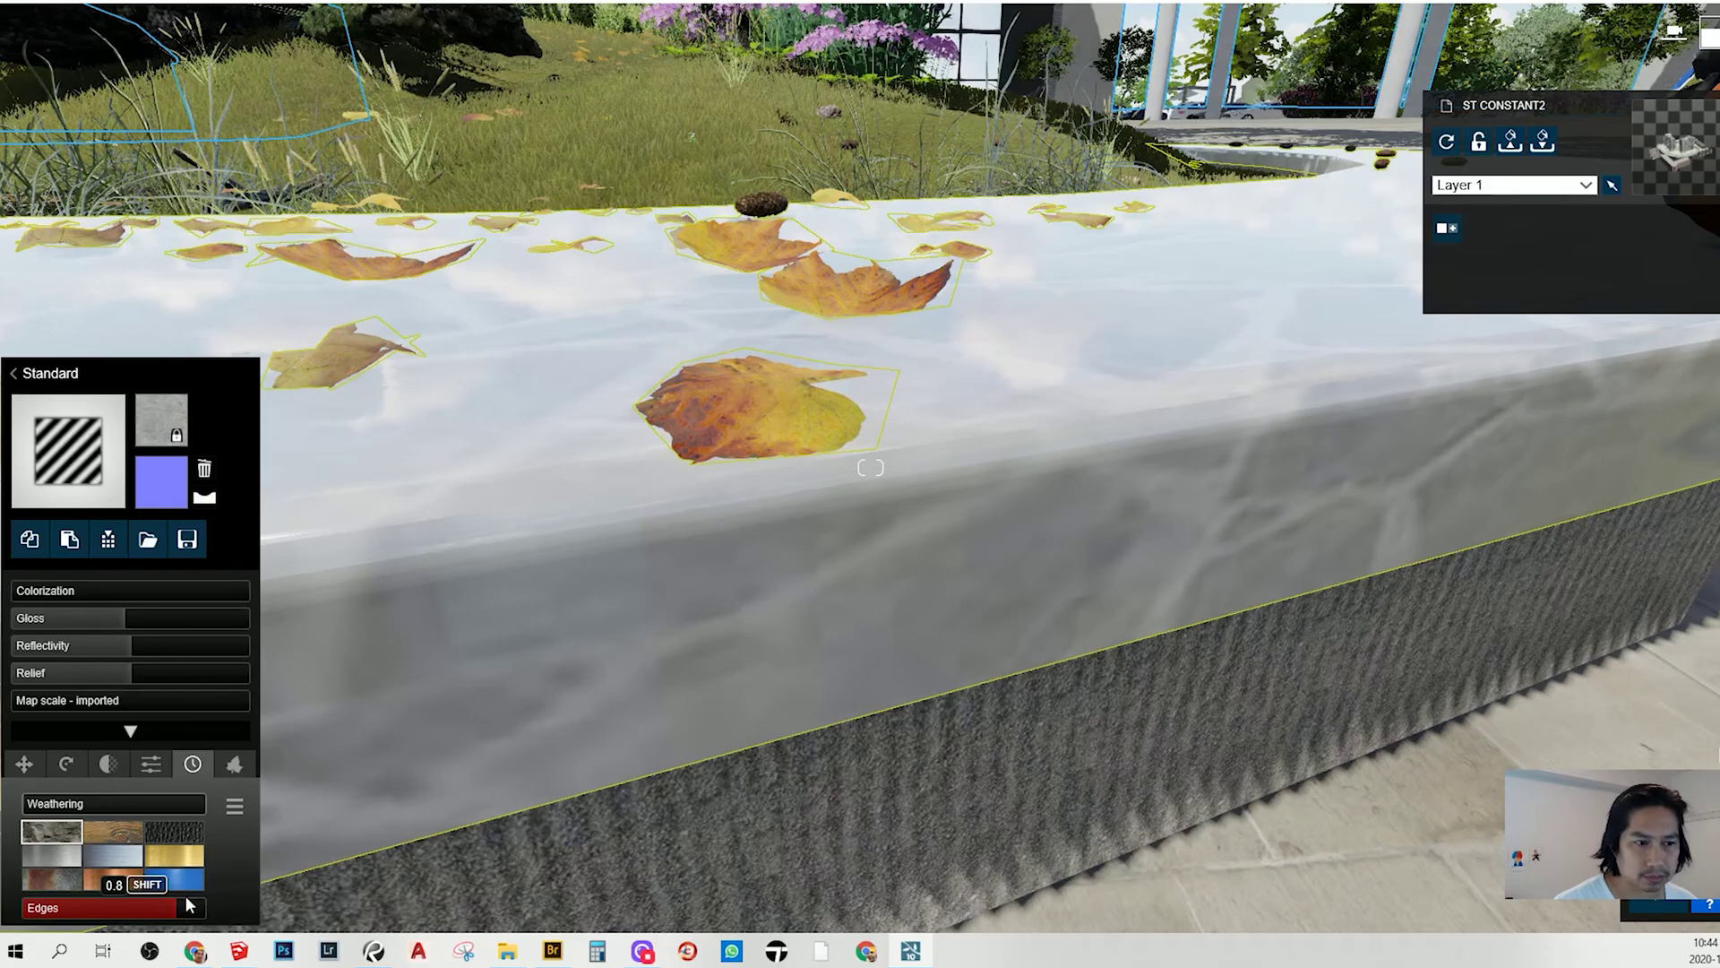
# Examine the planter's rim edges up close and from farther back
pyautogui.press('s')
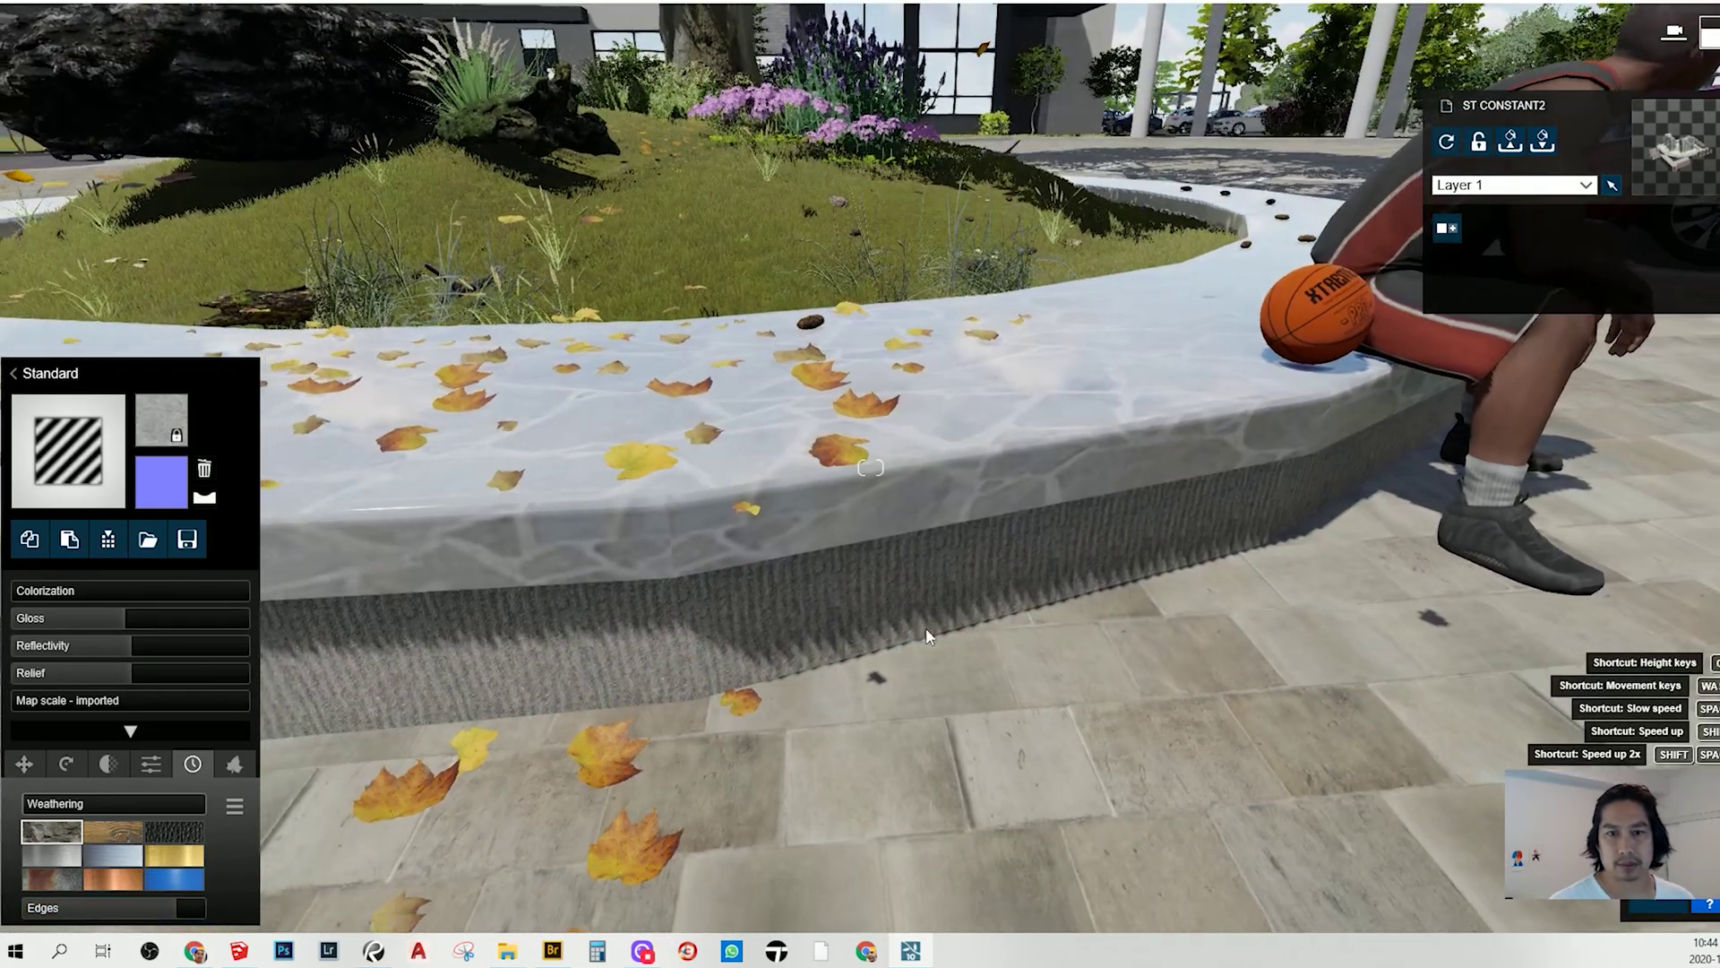
pyautogui.moveTo(899, 670); pyautogui.dragTo(699, 664, button='right')
pyautogui.moveTo(870, 467); pyautogui.dragTo(667, 501, button='right')
pyautogui.press('s')
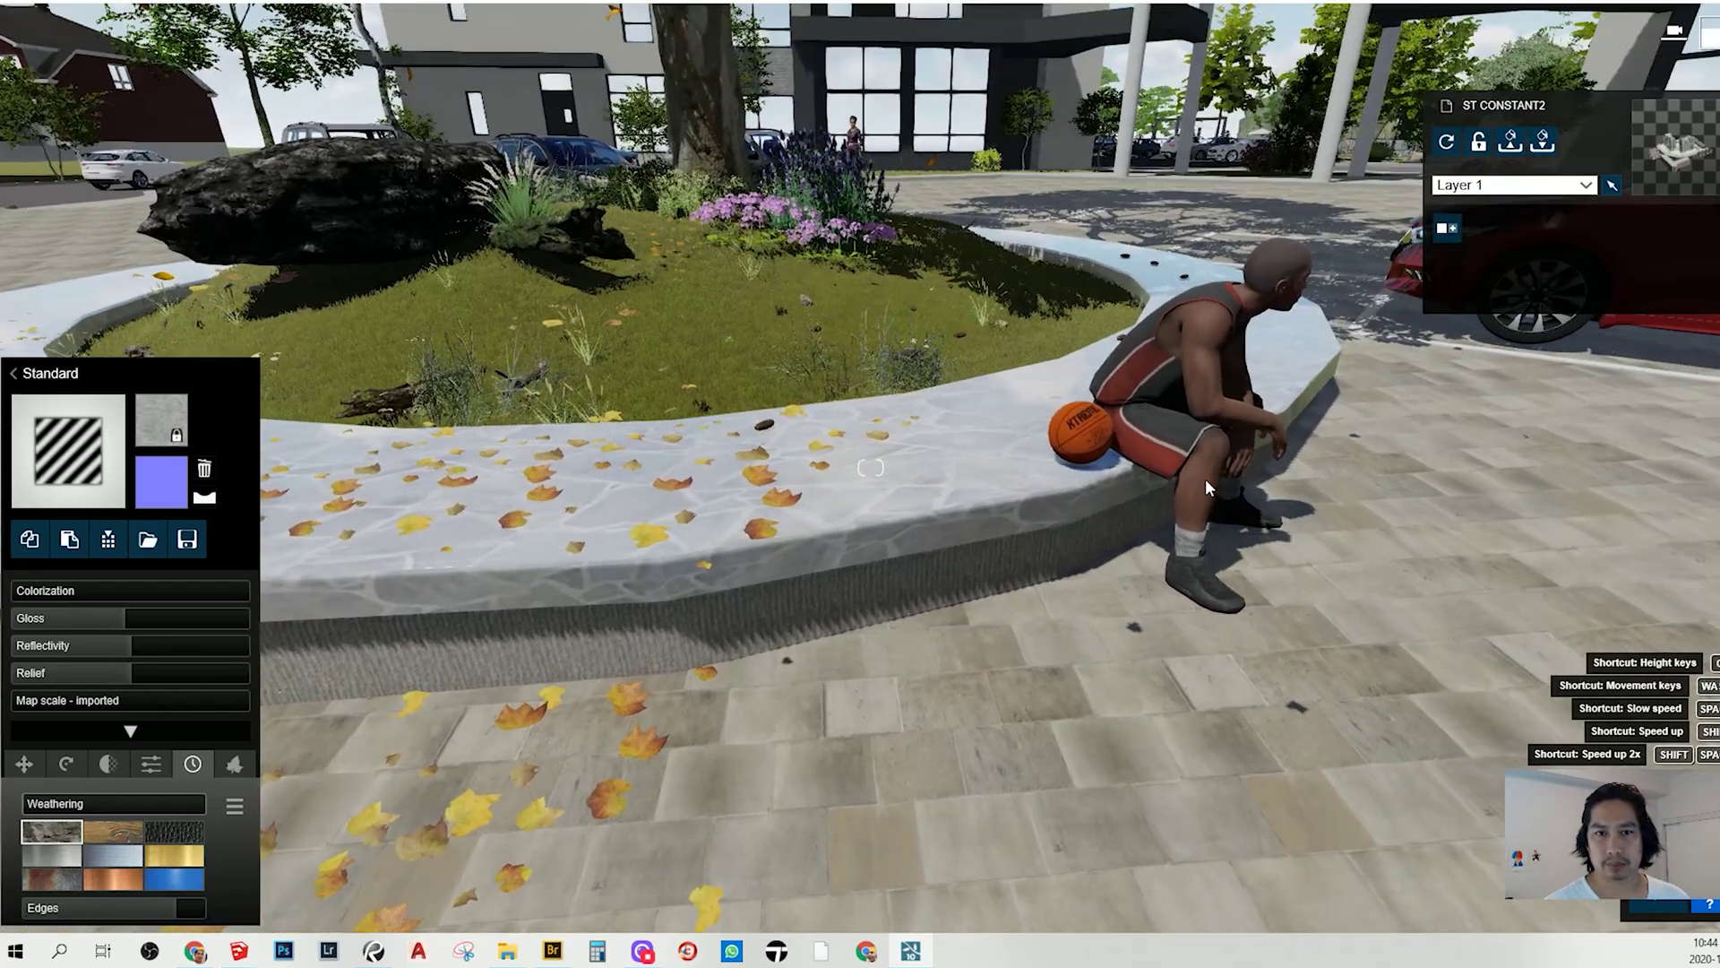
pyautogui.moveTo(1206, 486); pyautogui.dragTo(991, 546, button='right')
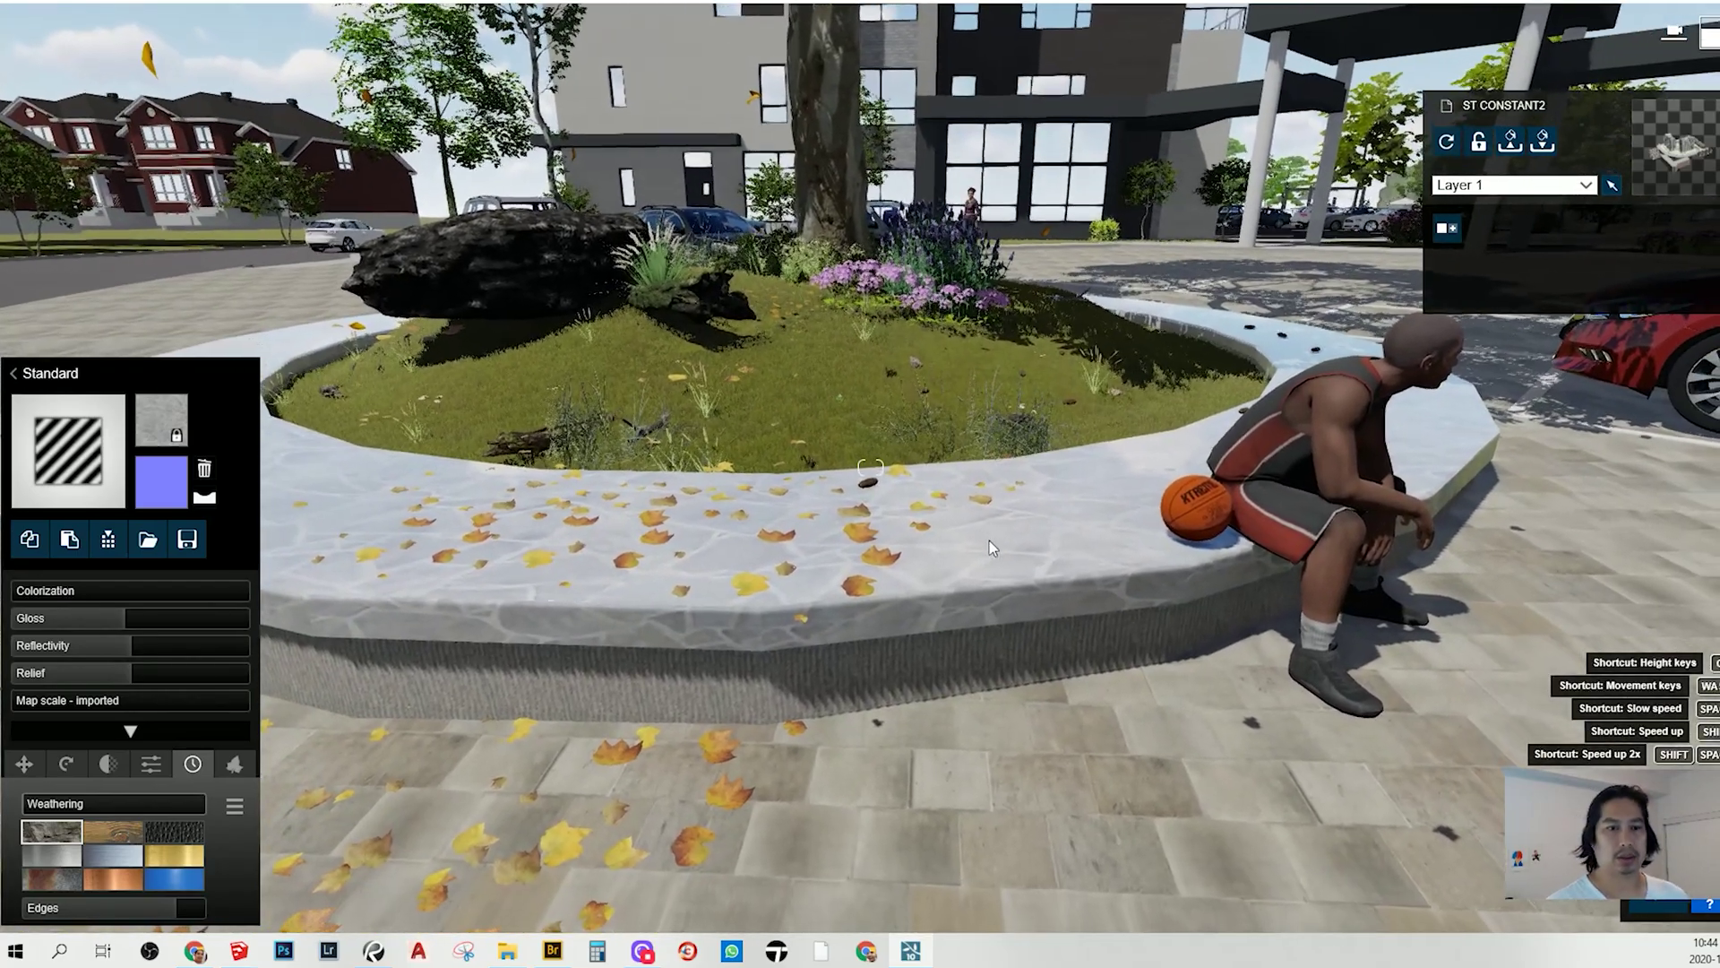
pyautogui.press('s')
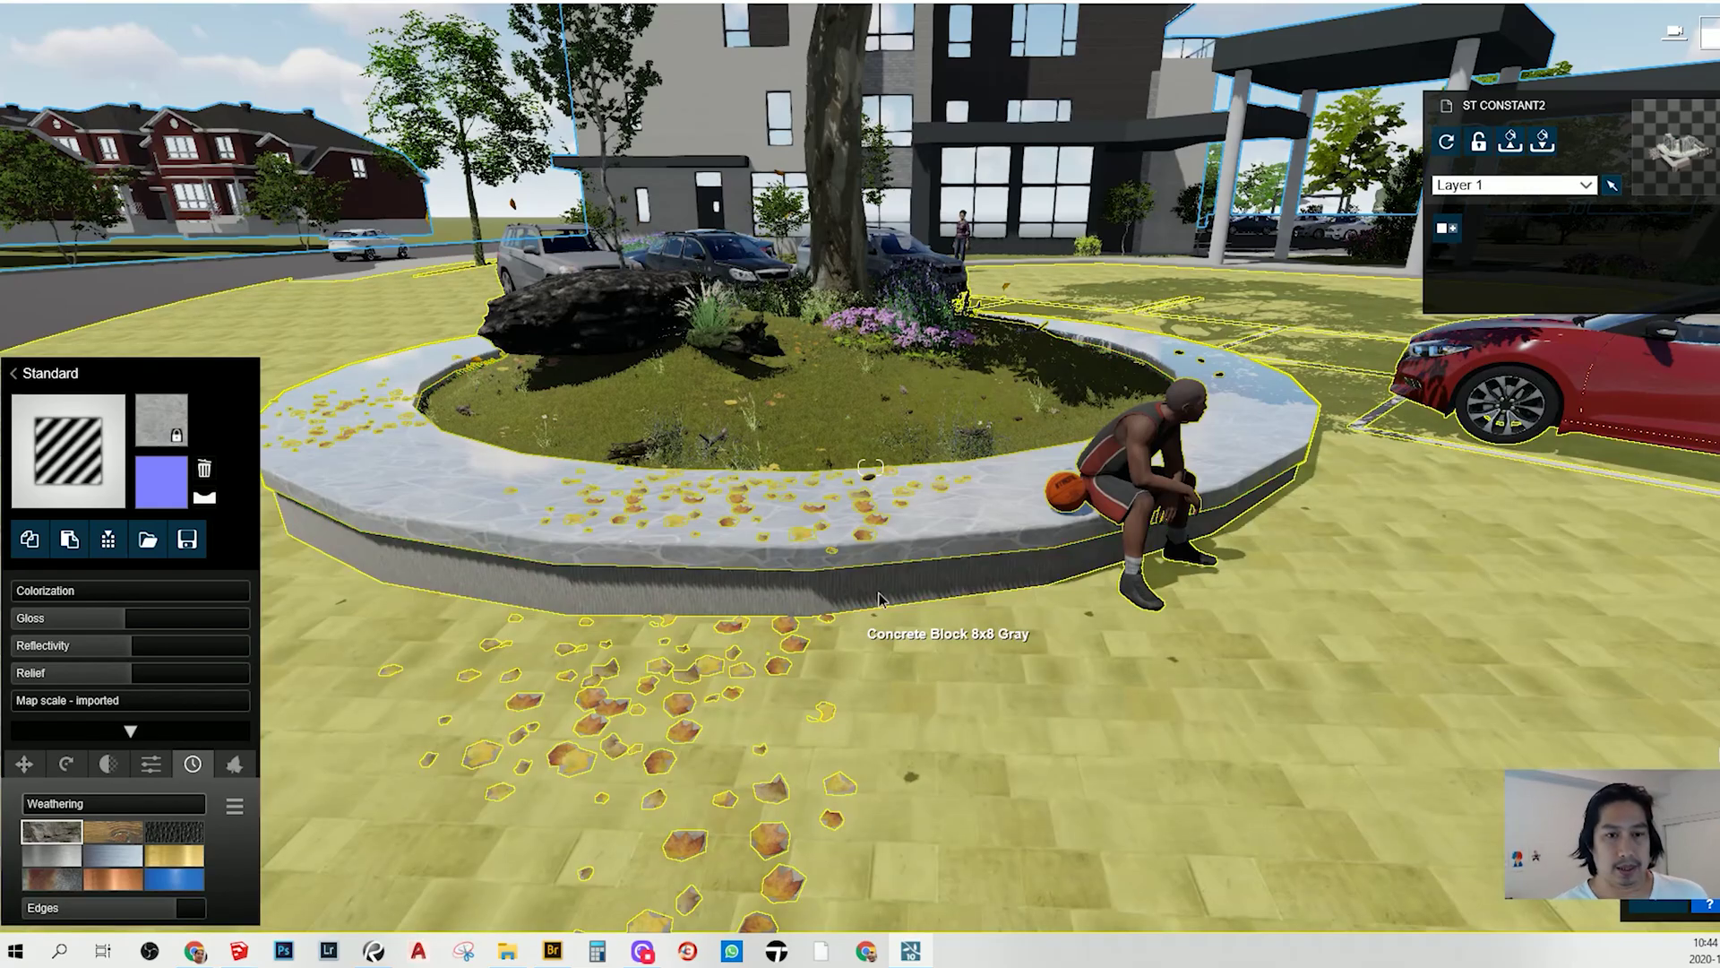
# Inspect the planter's rim and wall around the seated basketball player at eye level, leaving the material settings
pyautogui.moveTo(879, 600); pyautogui.dragTo(965, 511, button='right')
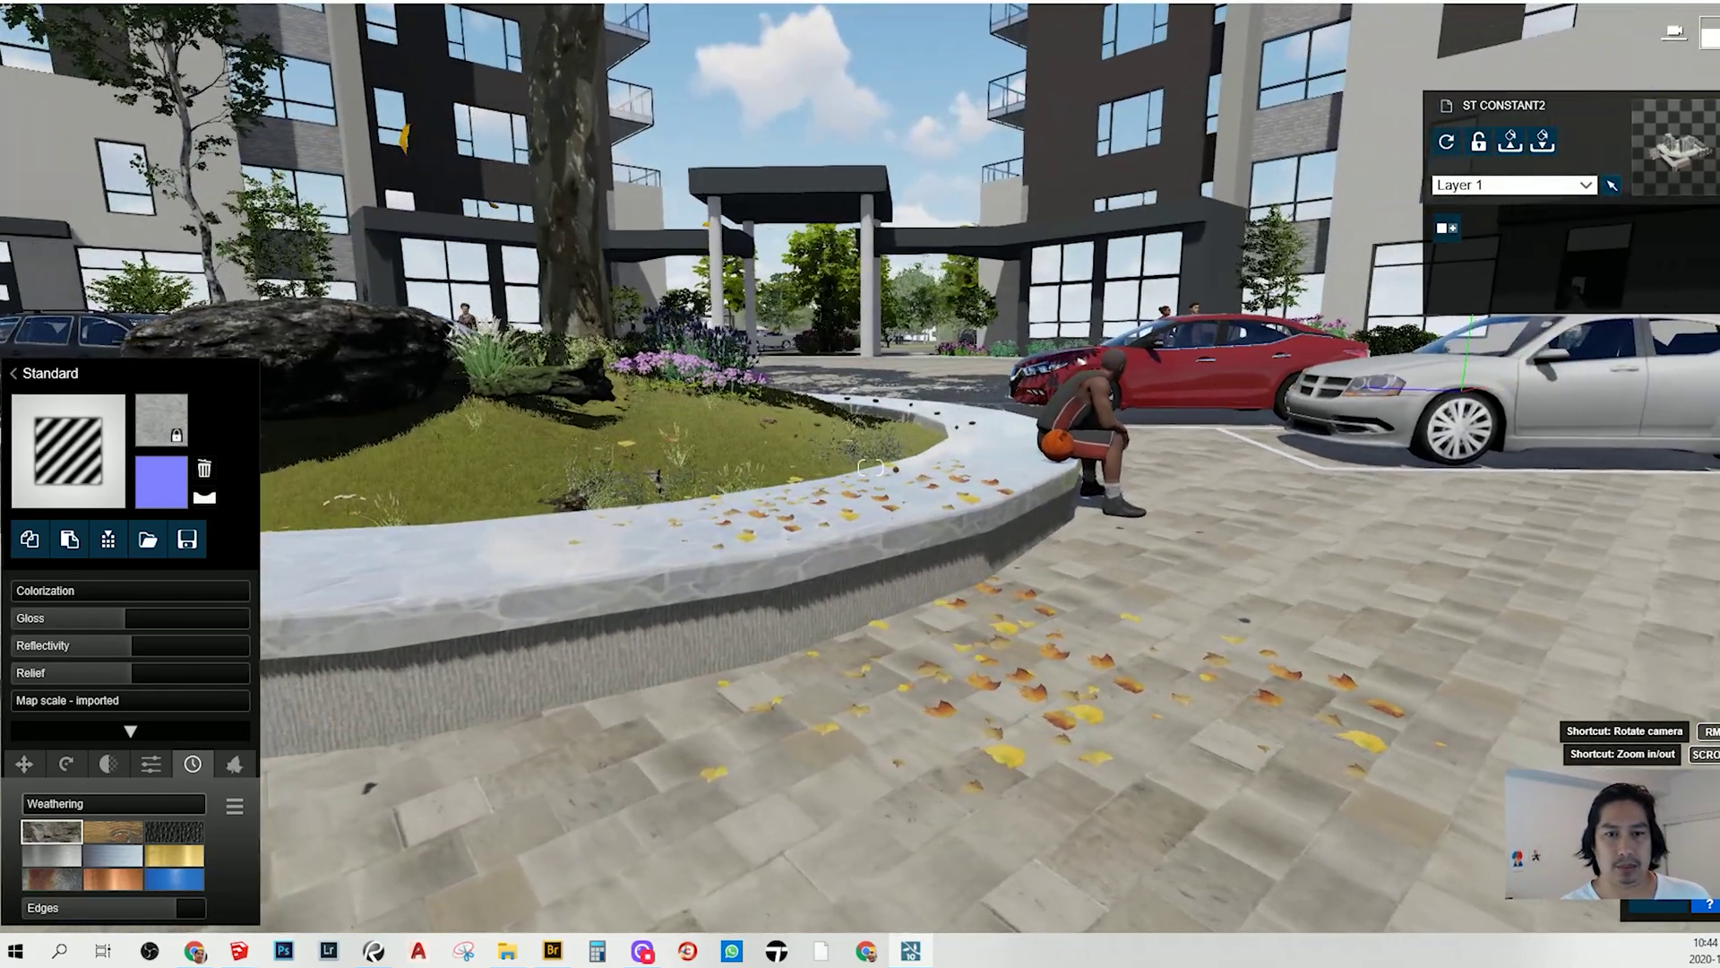
pyautogui.press('w')
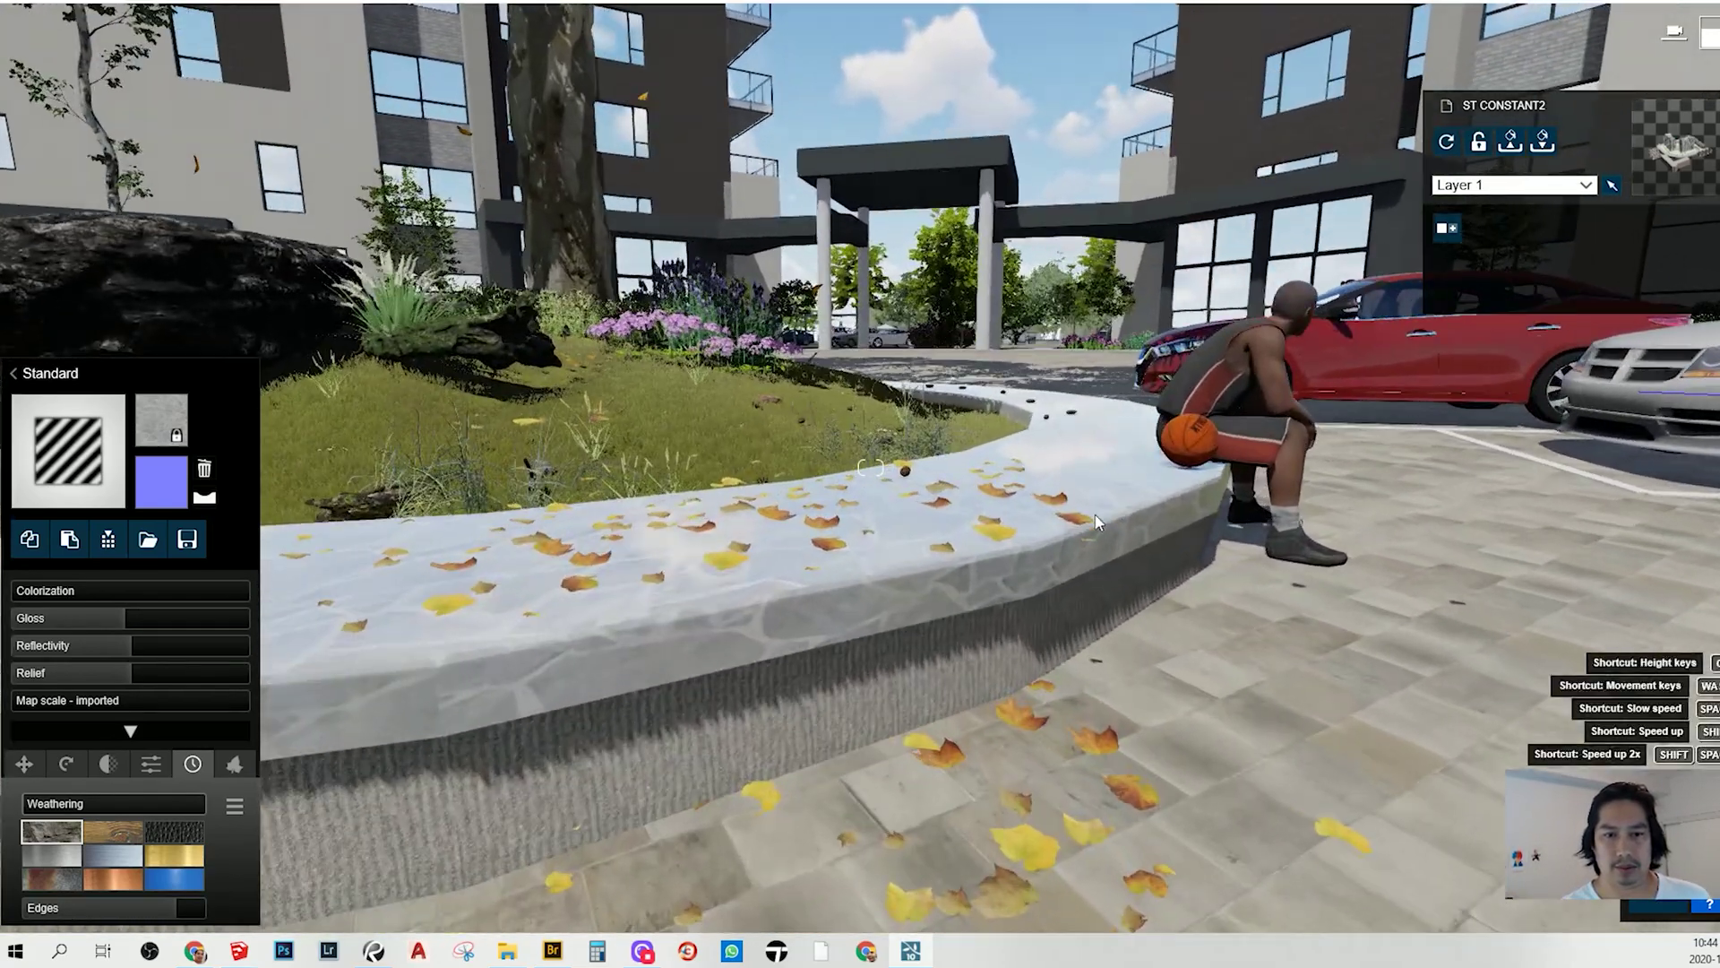
pyautogui.press('o')
pyautogui.moveTo(1073, 592); pyautogui.dragTo(780, 642, button='right')
pyautogui.press('Escape')
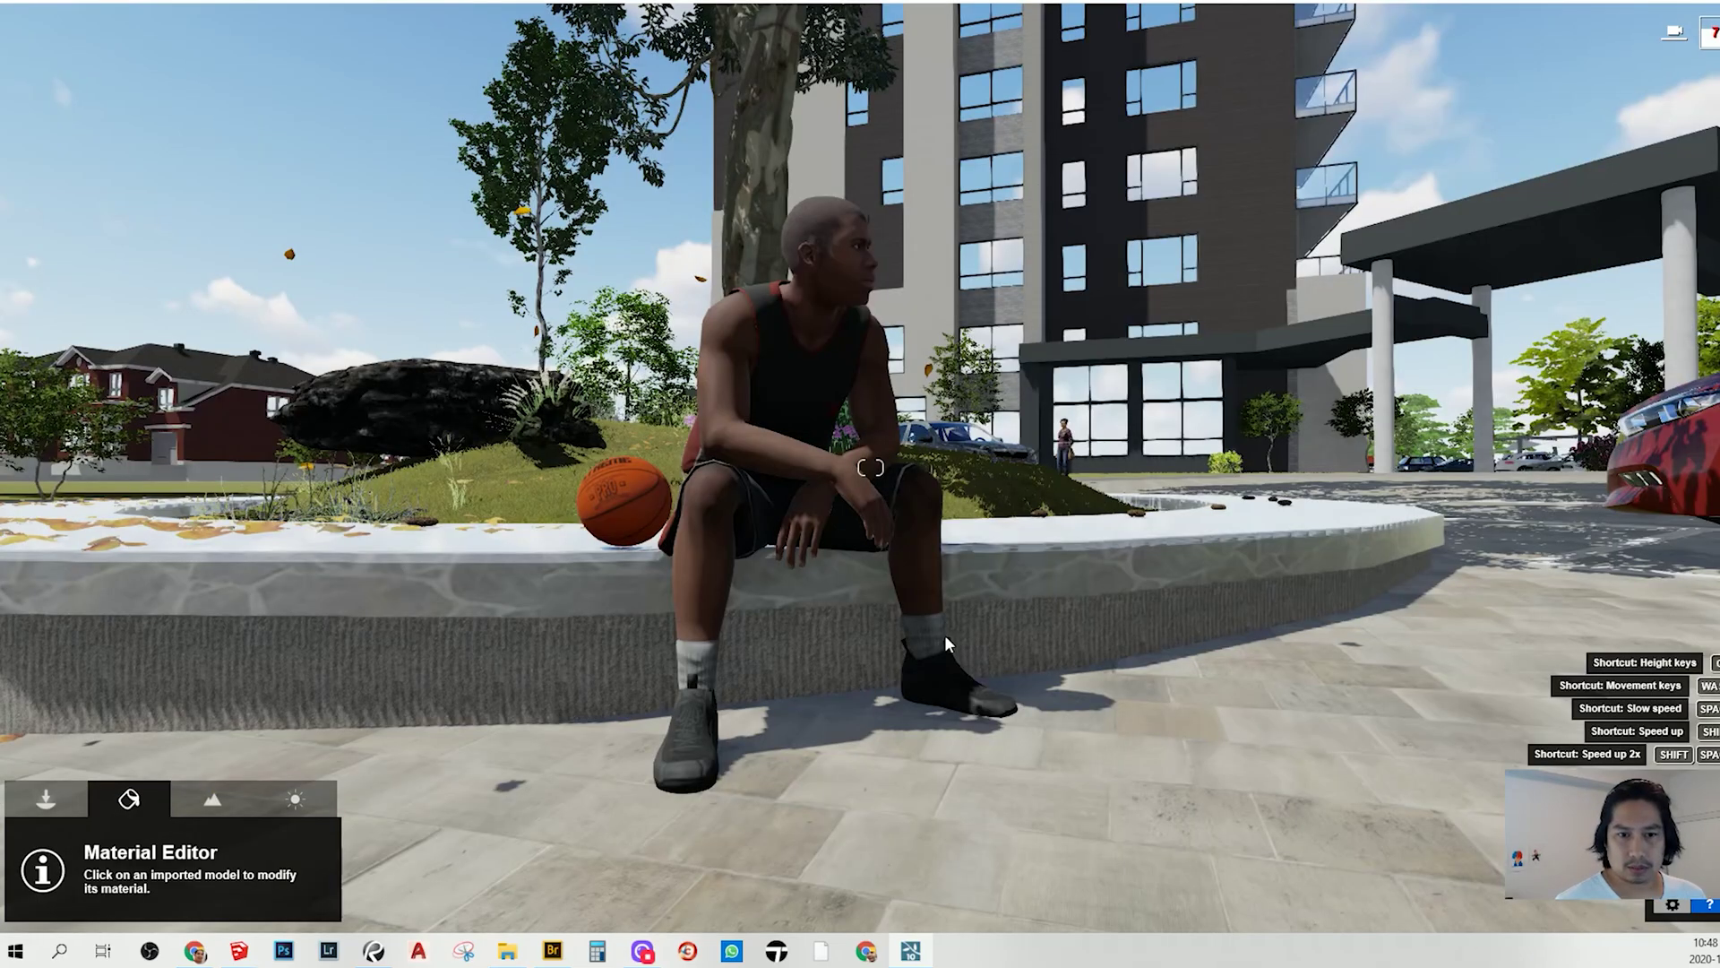
pyautogui.press('o')
pyautogui.moveTo(960, 637); pyautogui.dragTo(1305, 688, button='right')
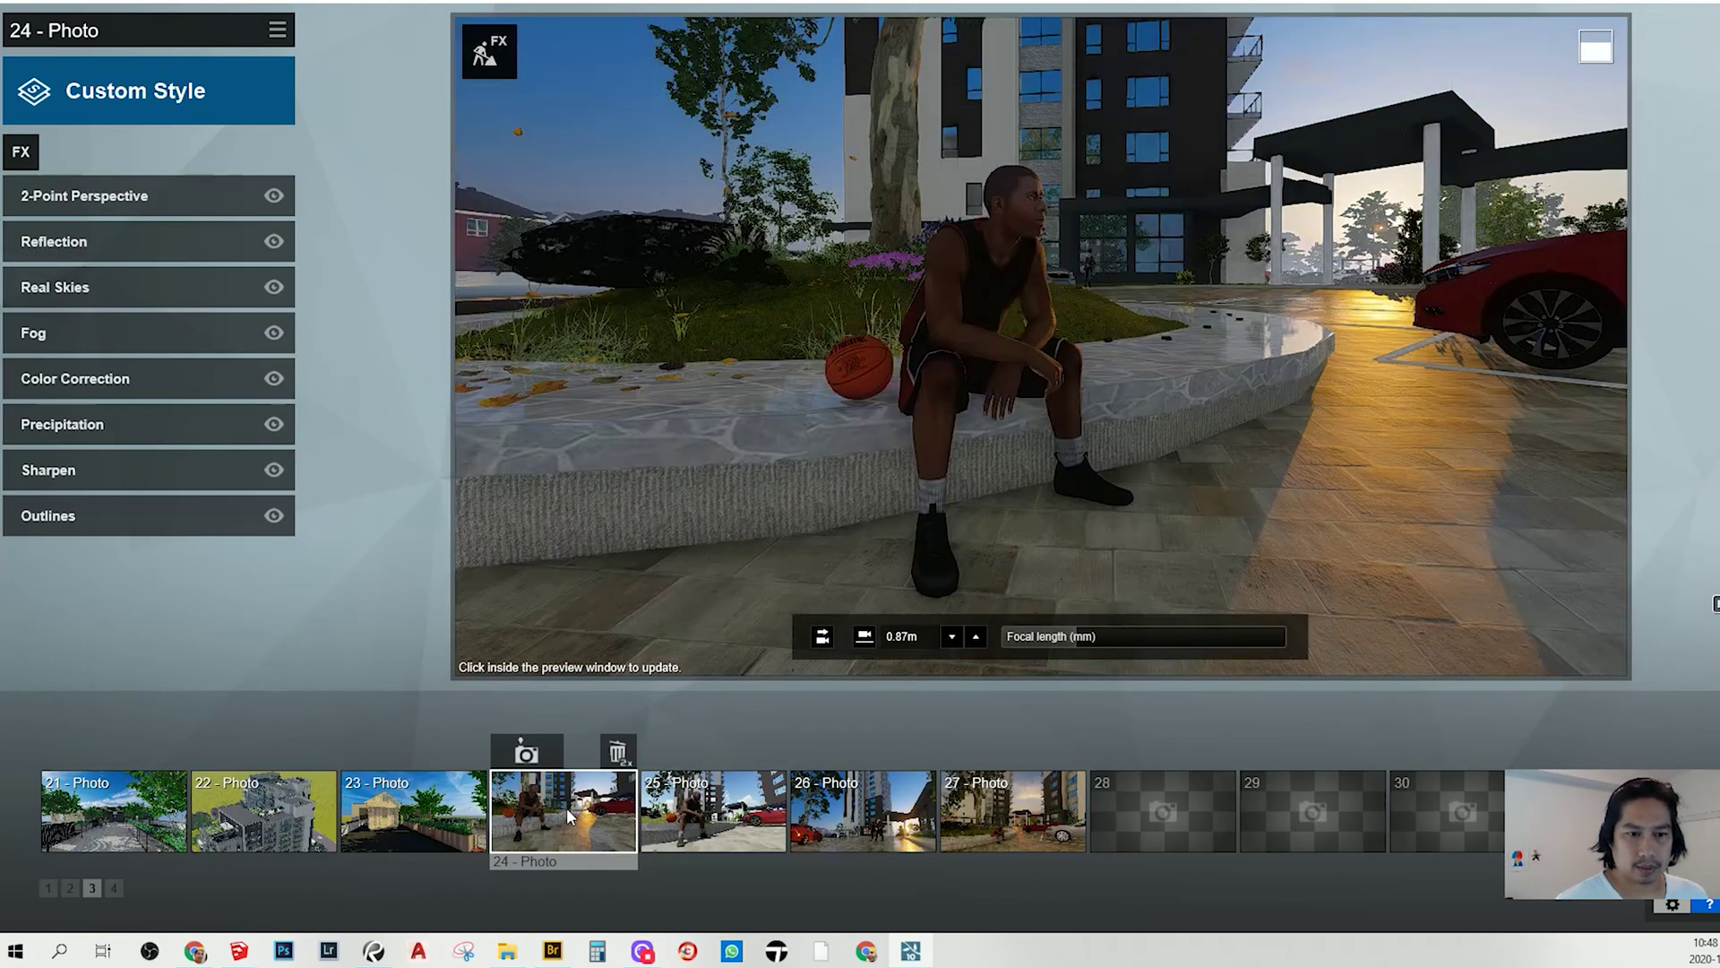
# Preview photos 24 and 27 and compare how the planter's edges look in both views
pyautogui.click(1316, 315)
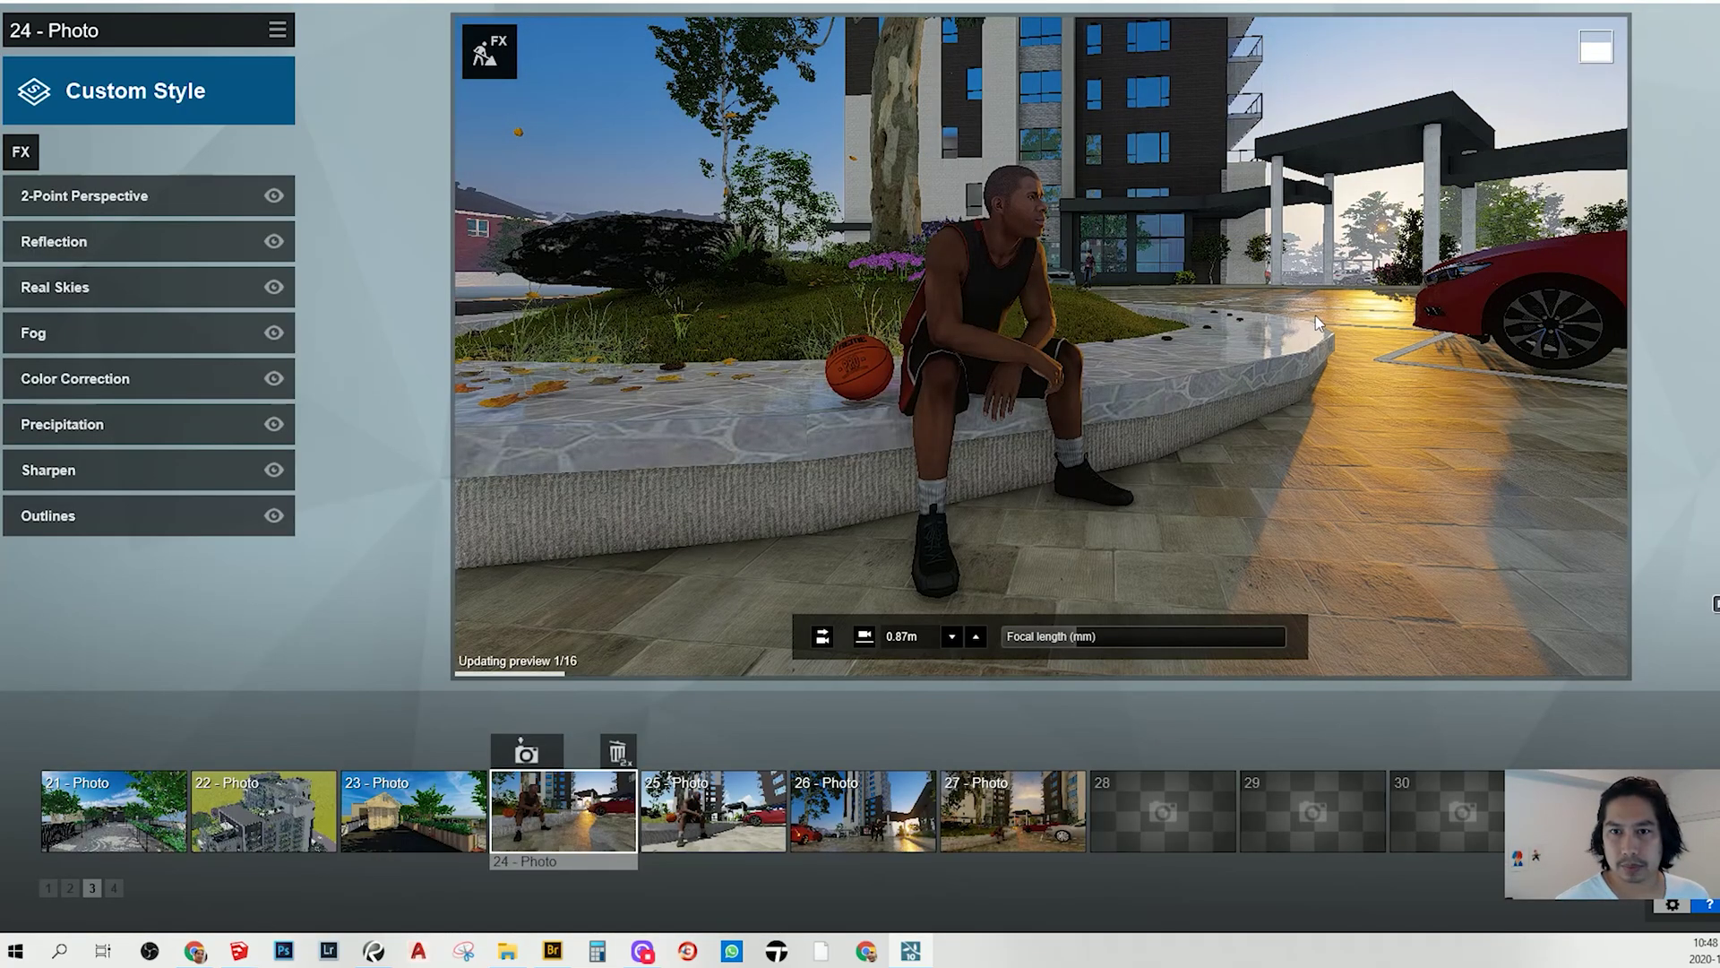
pyautogui.moveTo(1040, 346)
pyautogui.mouseDown(button='right')
pyautogui.moveTo(1141, 306)
pyautogui.moveTo(1075, 341)
pyautogui.mouseUp(button='right')
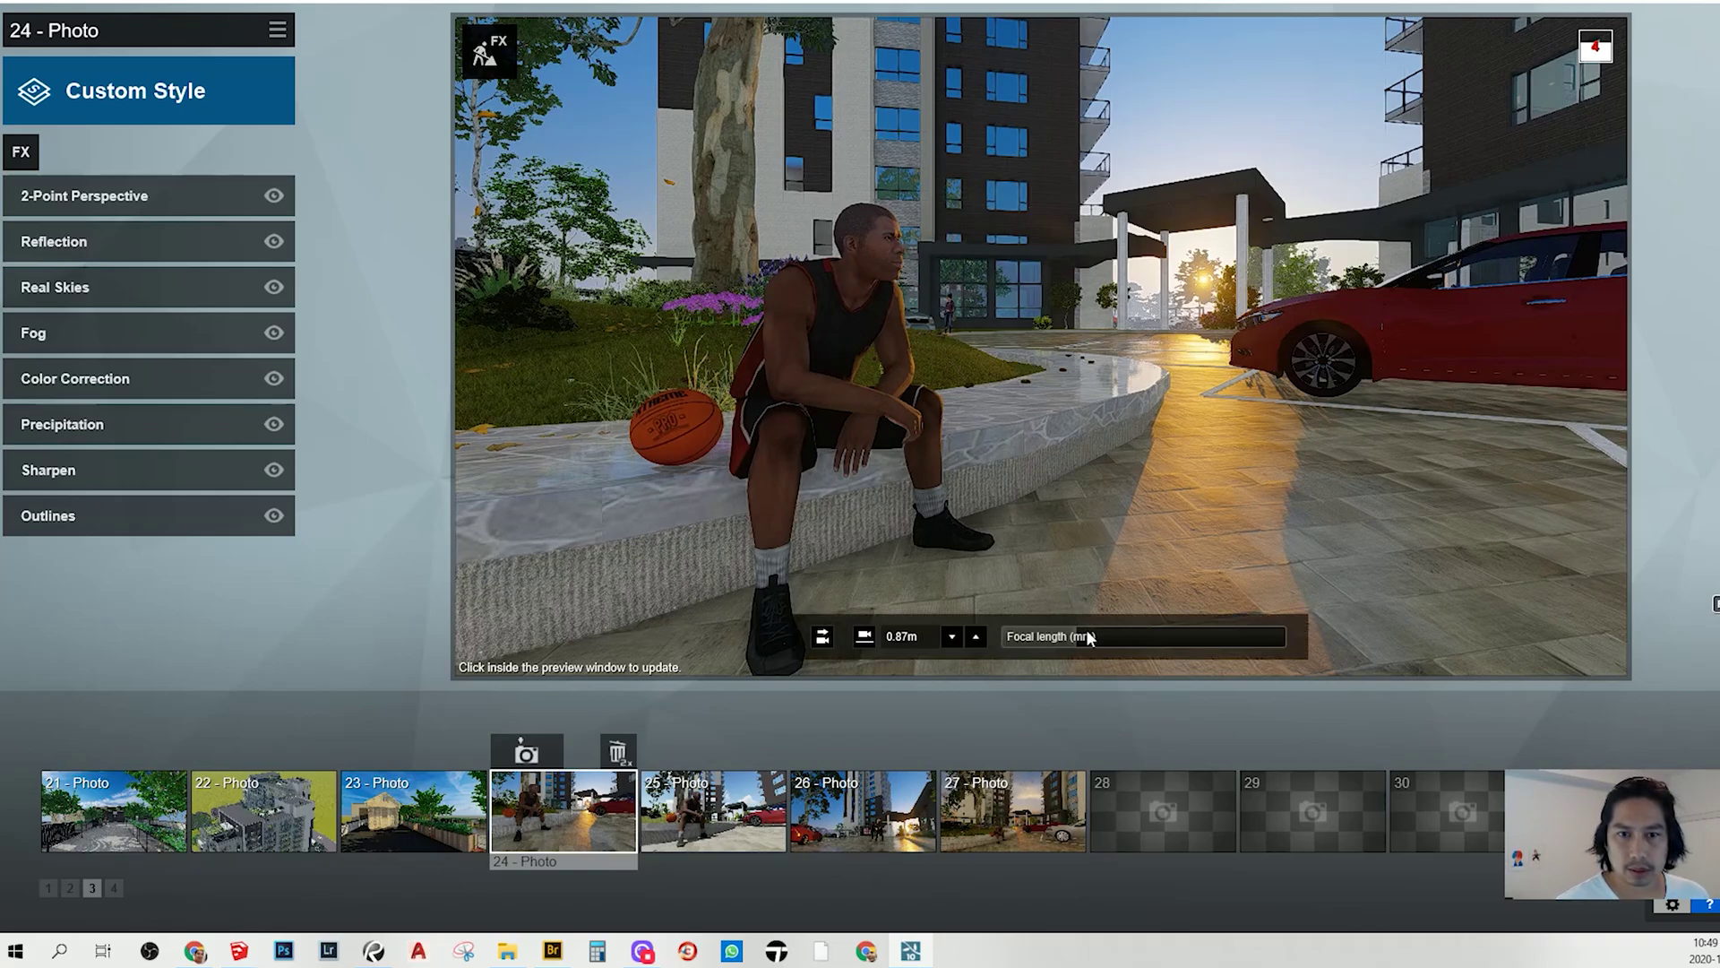
pyautogui.moveTo(1043, 808)
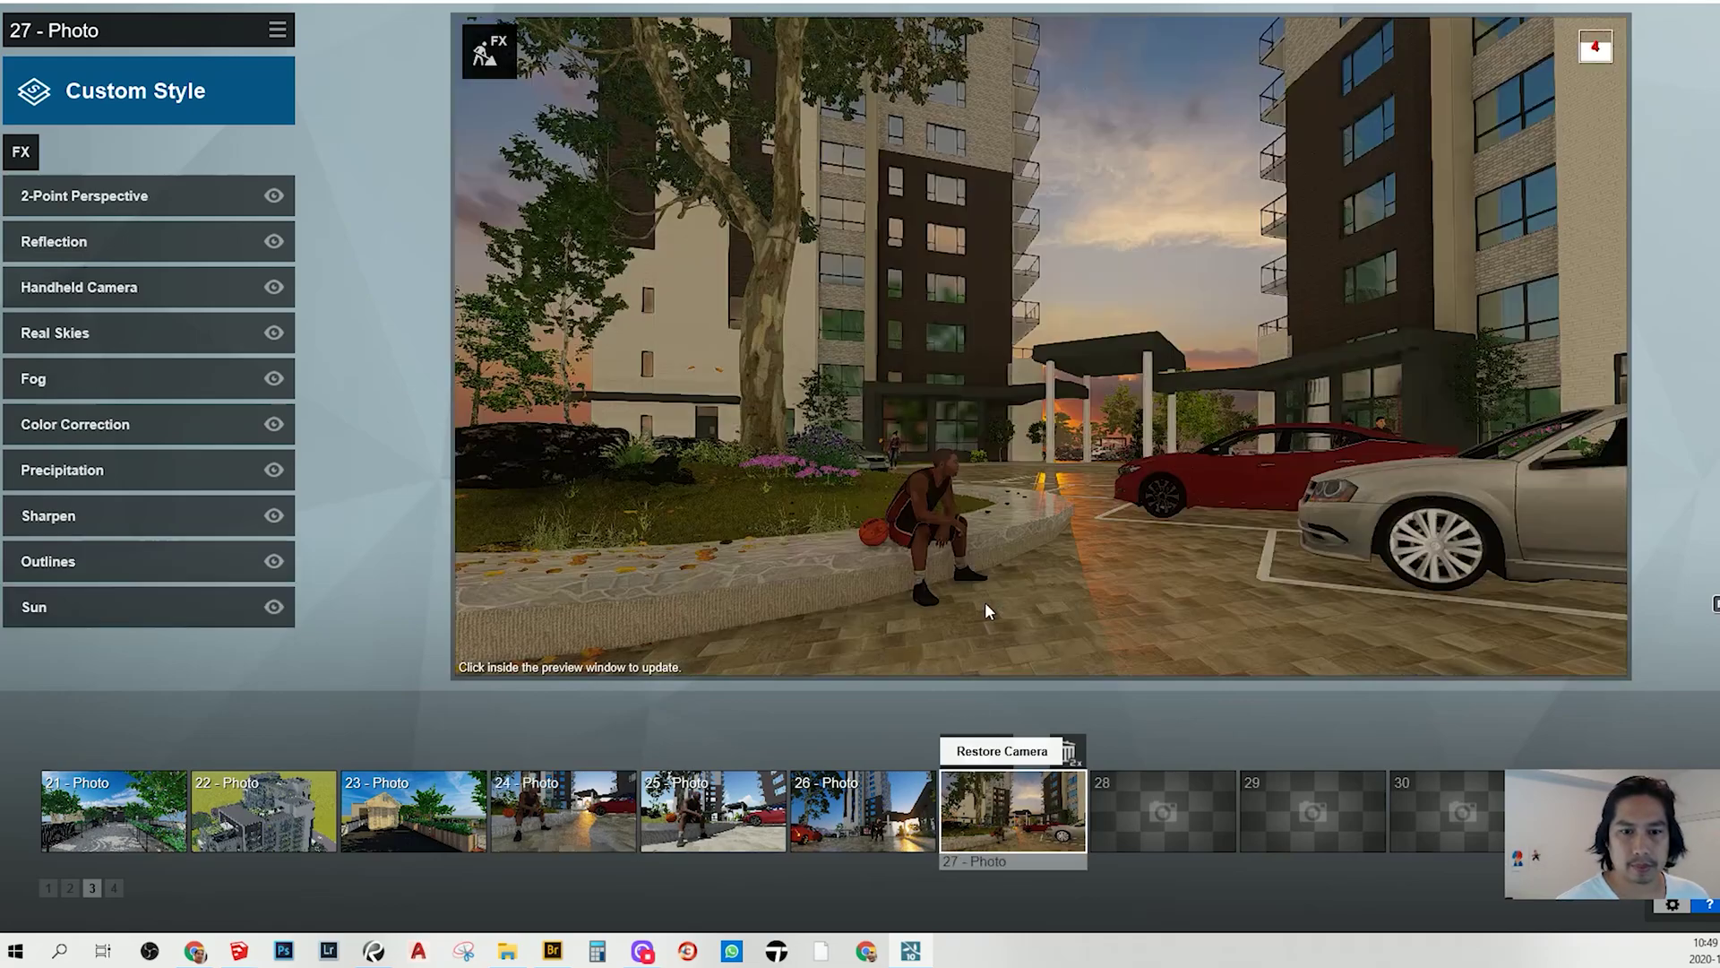
pyautogui.click(1002, 518)
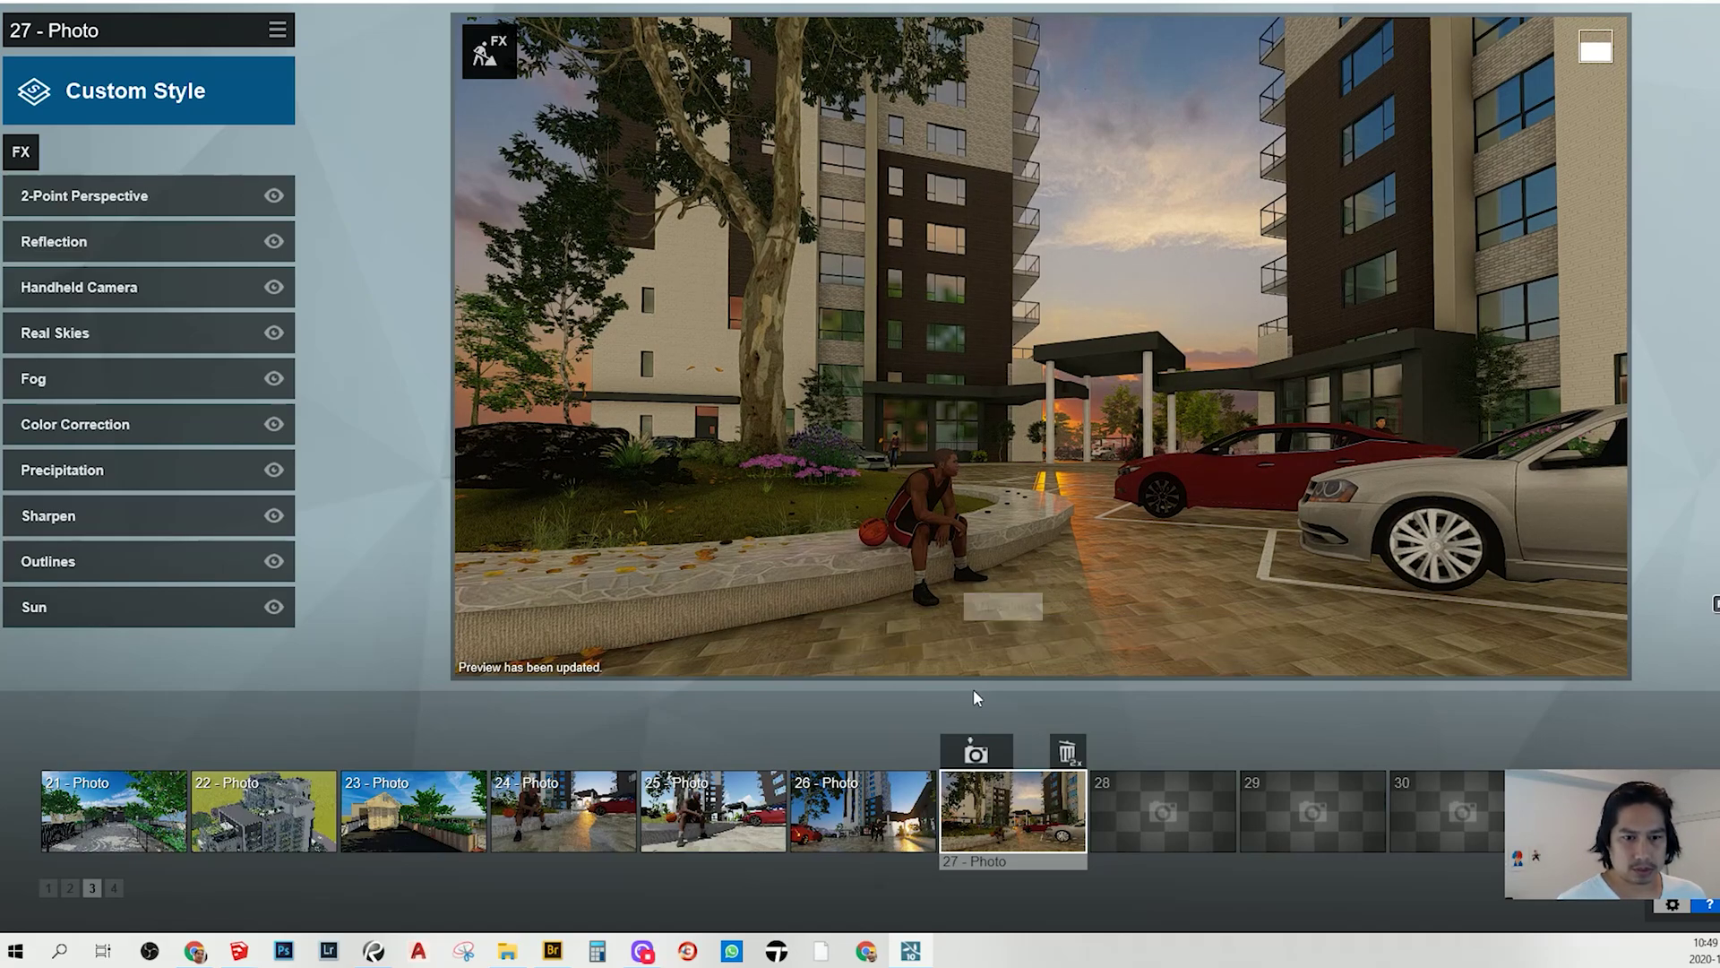
pyautogui.click(577, 835)
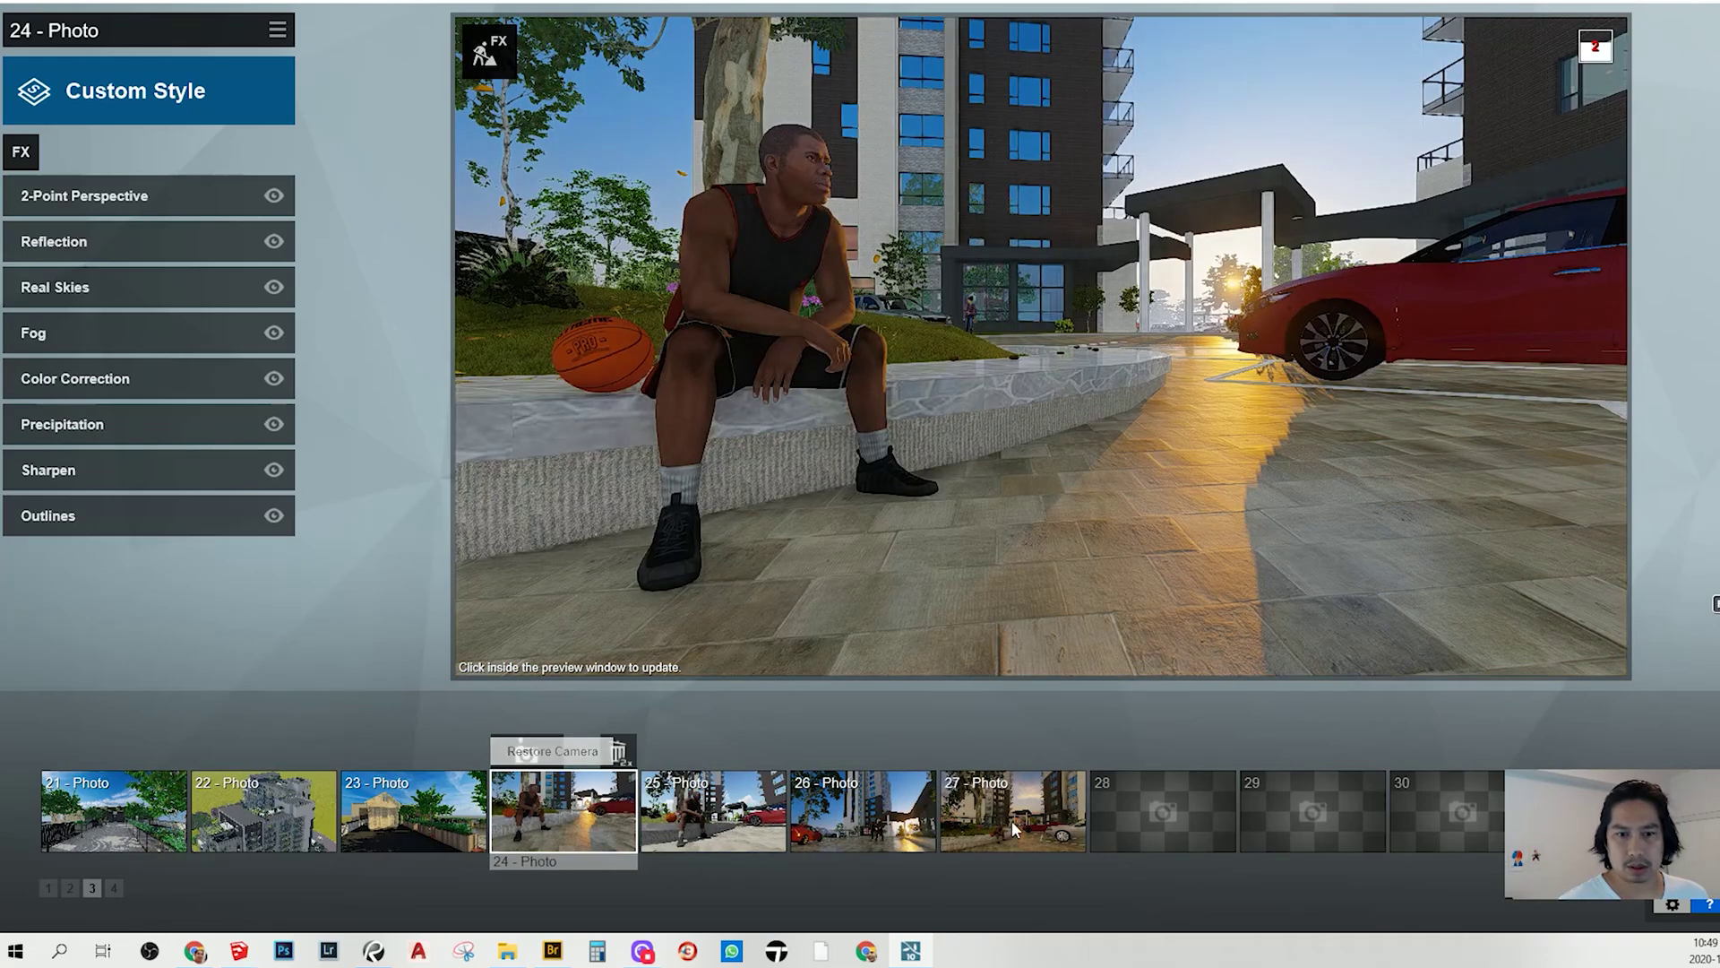
pyautogui.click(1013, 820)
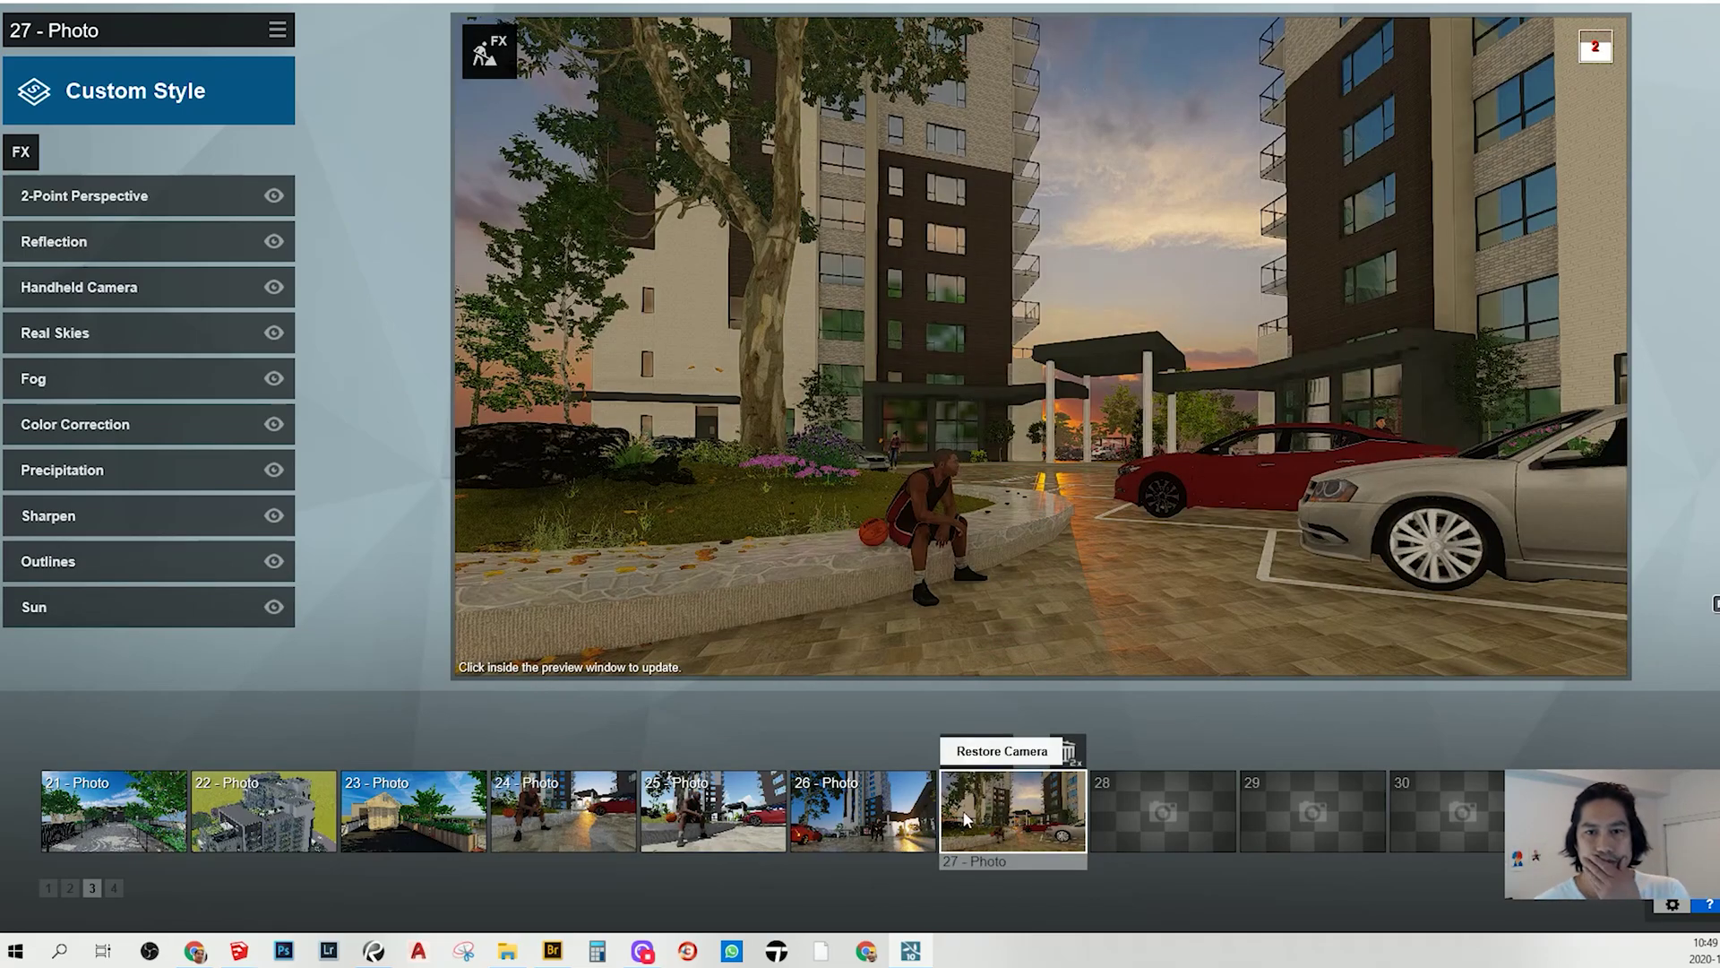
# Review the Reflection effect settings of photo 27 and refresh the photo's preview
pyautogui.click(54, 241)
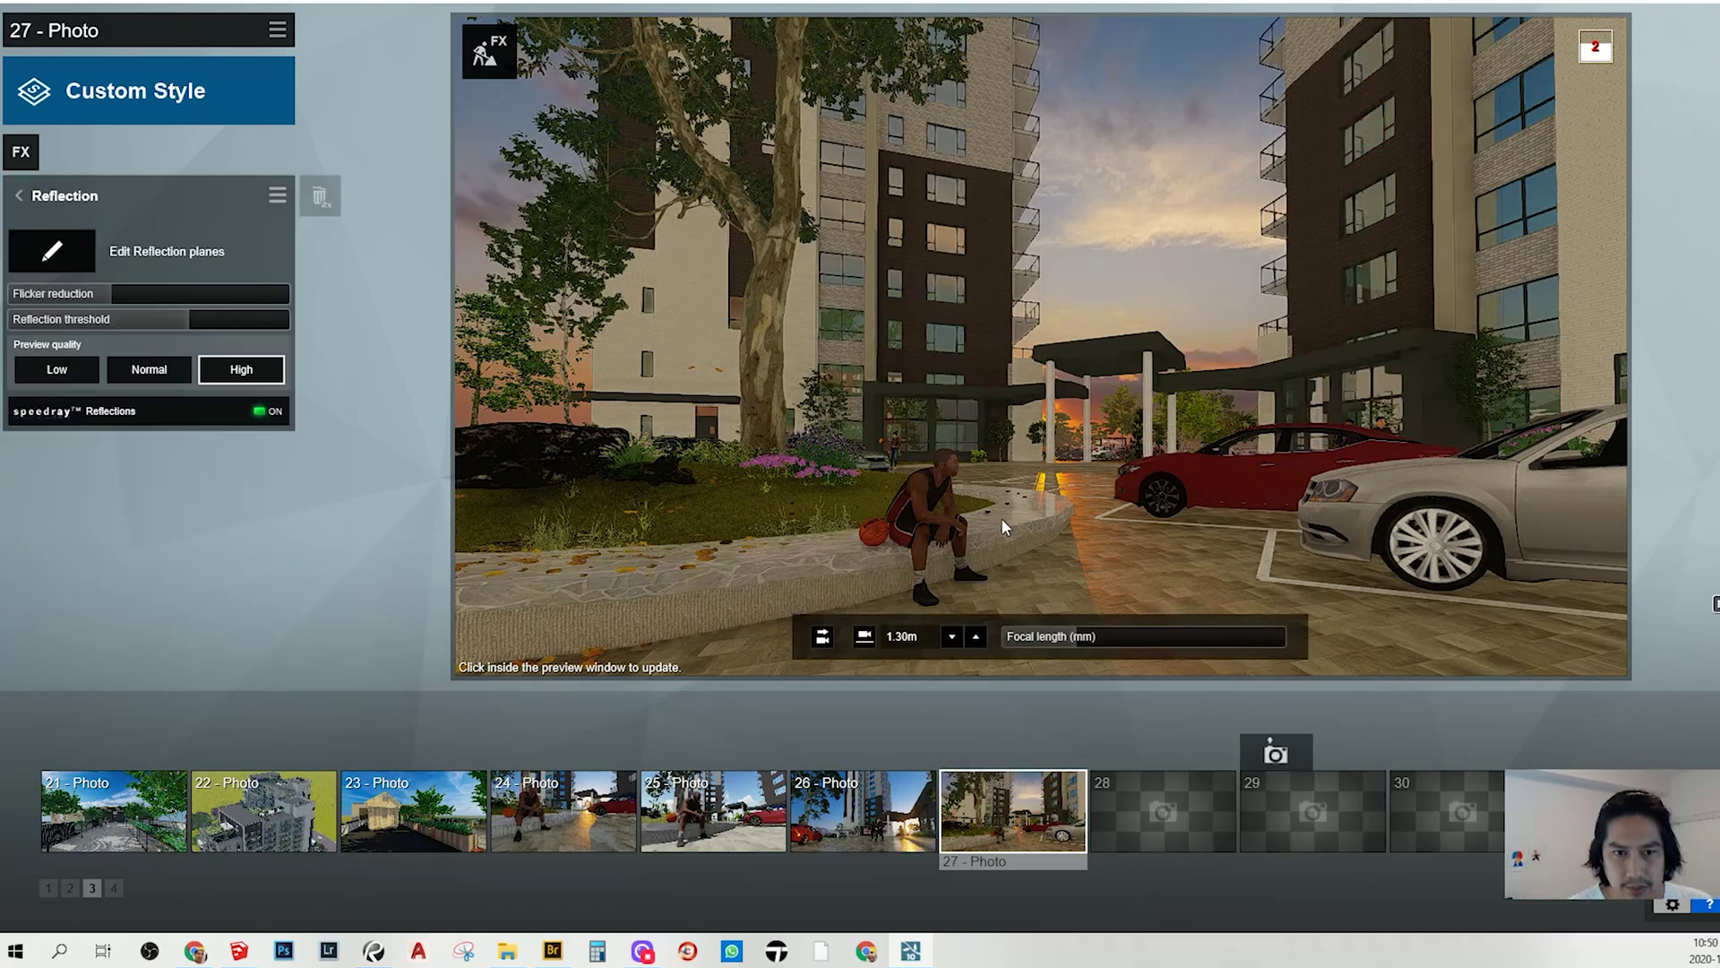
pyautogui.click(1280, 498)
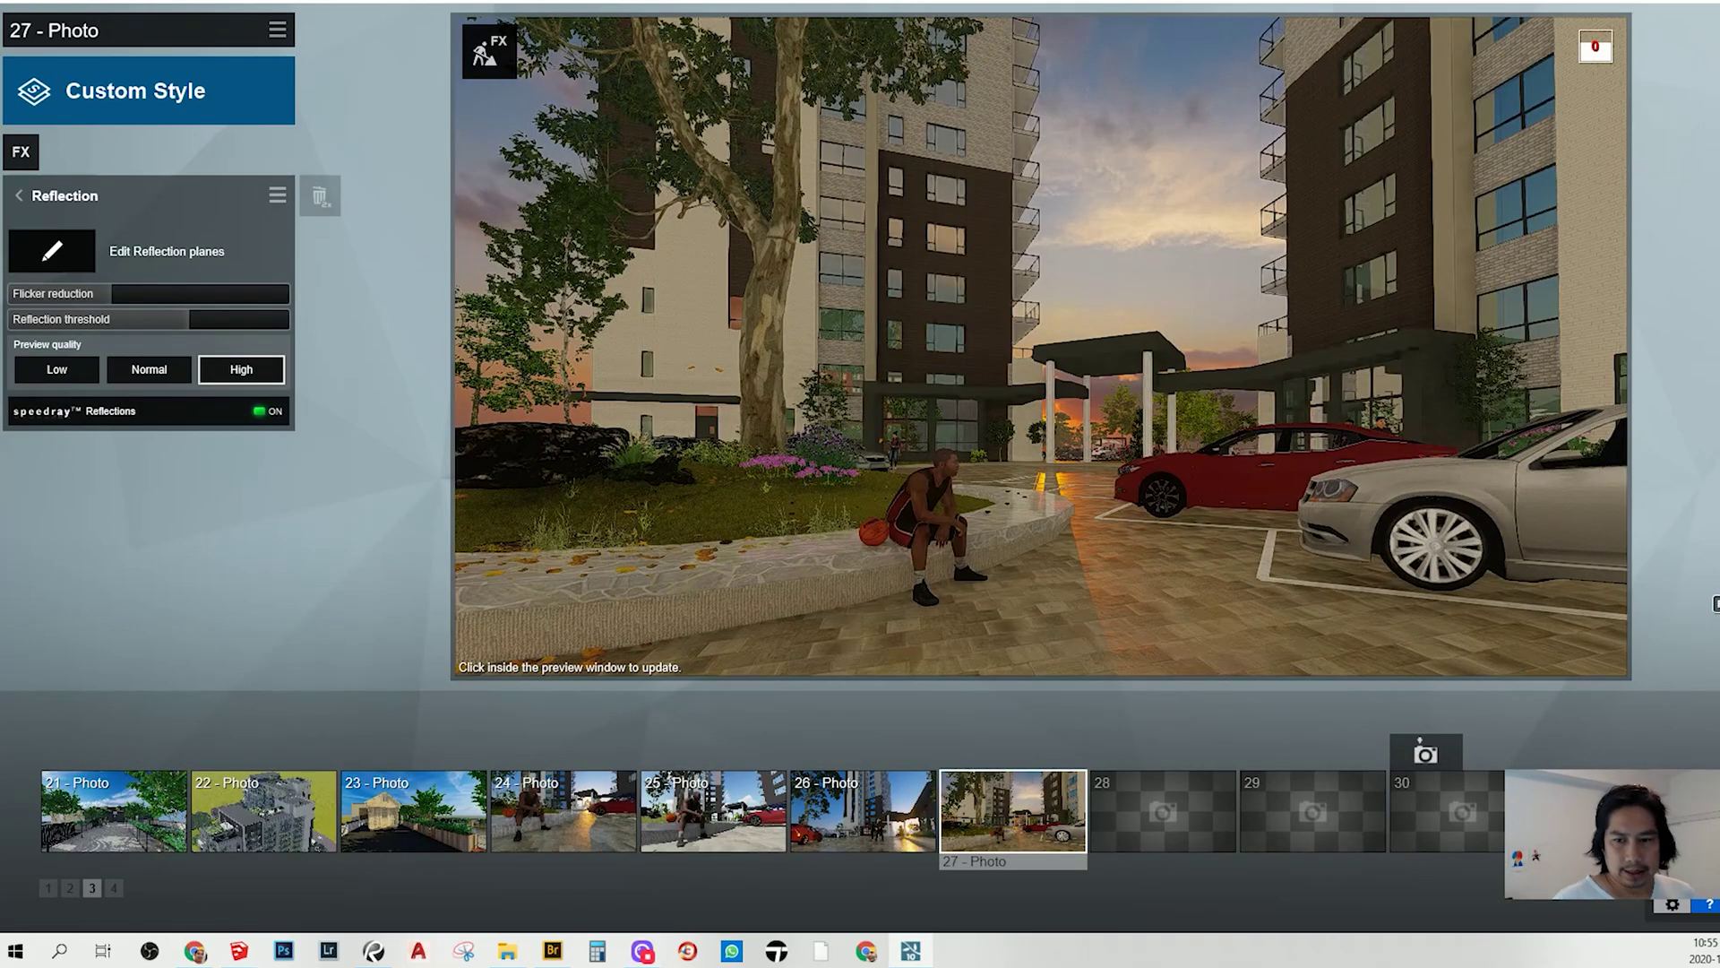
pyautogui.click(1125, 753)
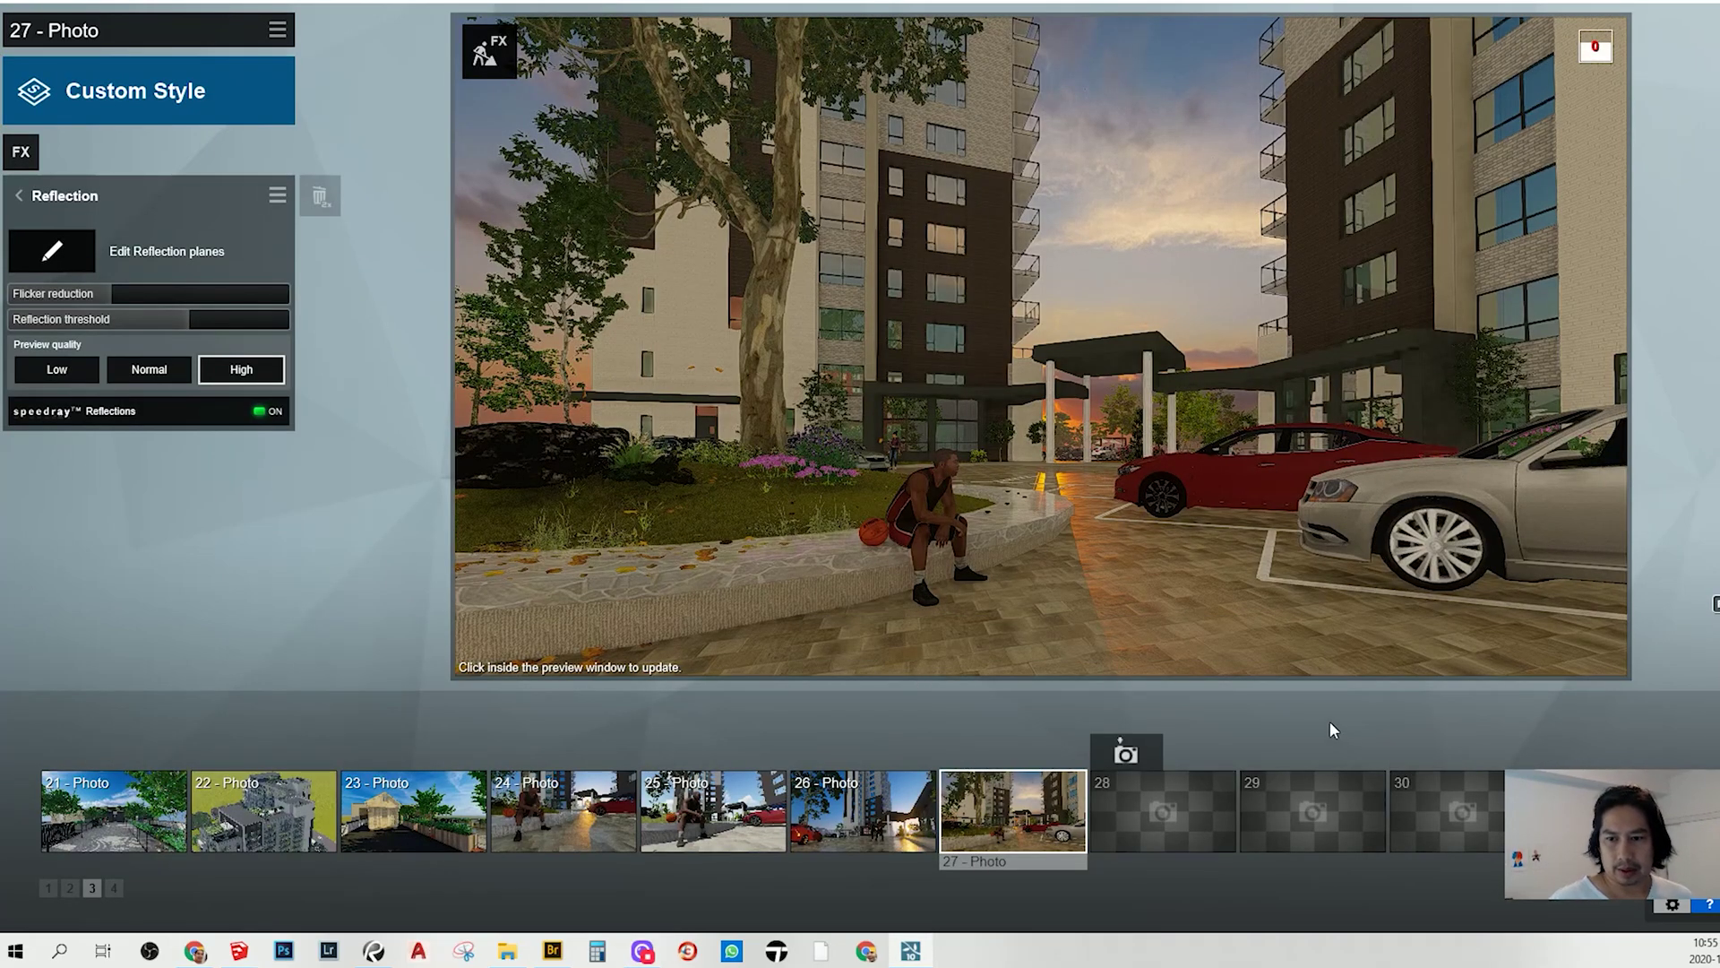
# Switch to the movie clips and play clip 1 of the first clip set
pyautogui.click(1696, 793)
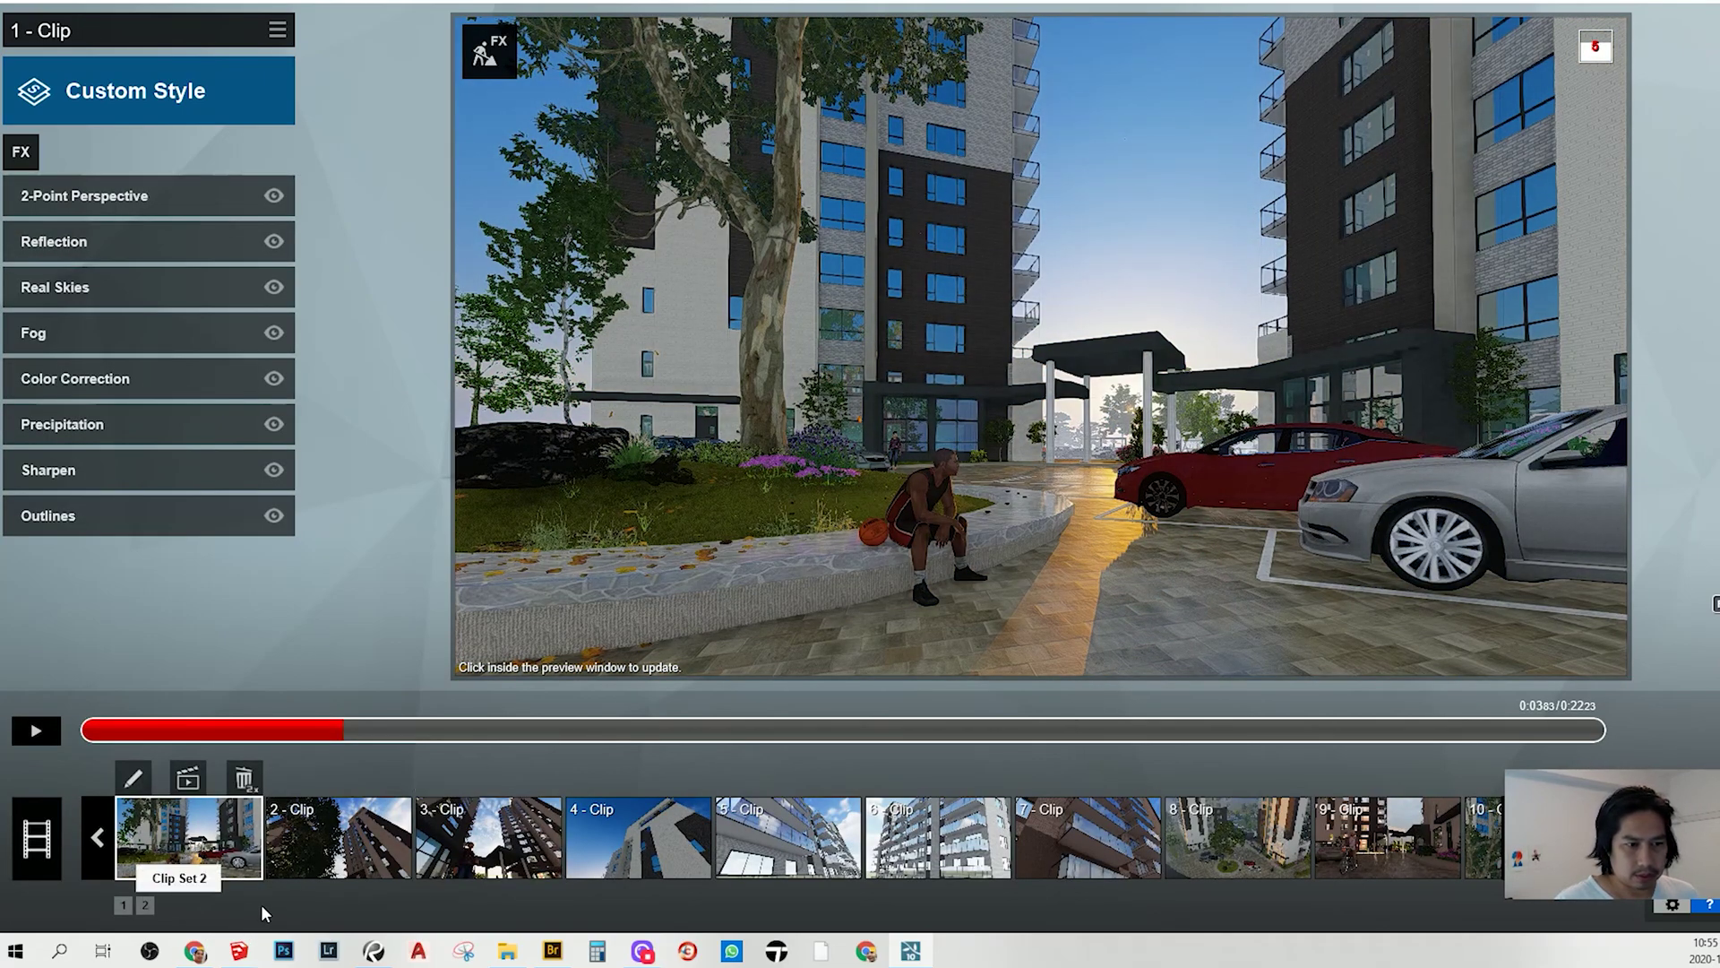
pyautogui.click(124, 905)
pyautogui.click(36, 731)
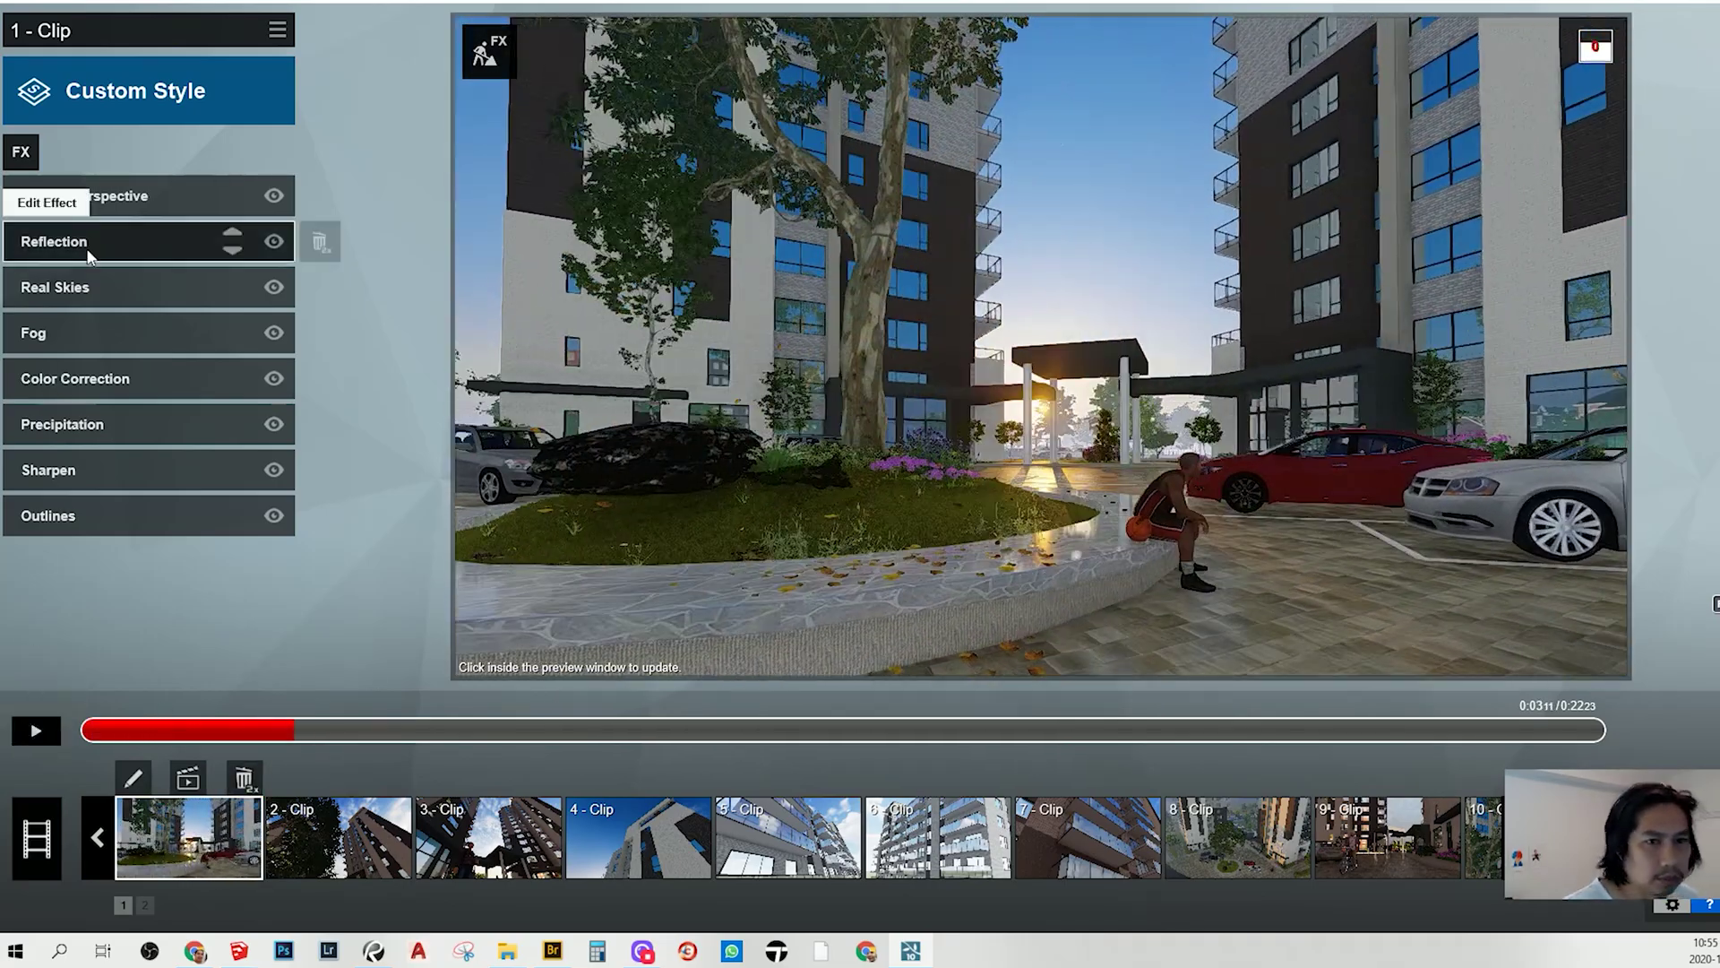
# Add a tenth reflection plane to clip 1's Reflection effect and play the clip back
pyautogui.click(54, 241)
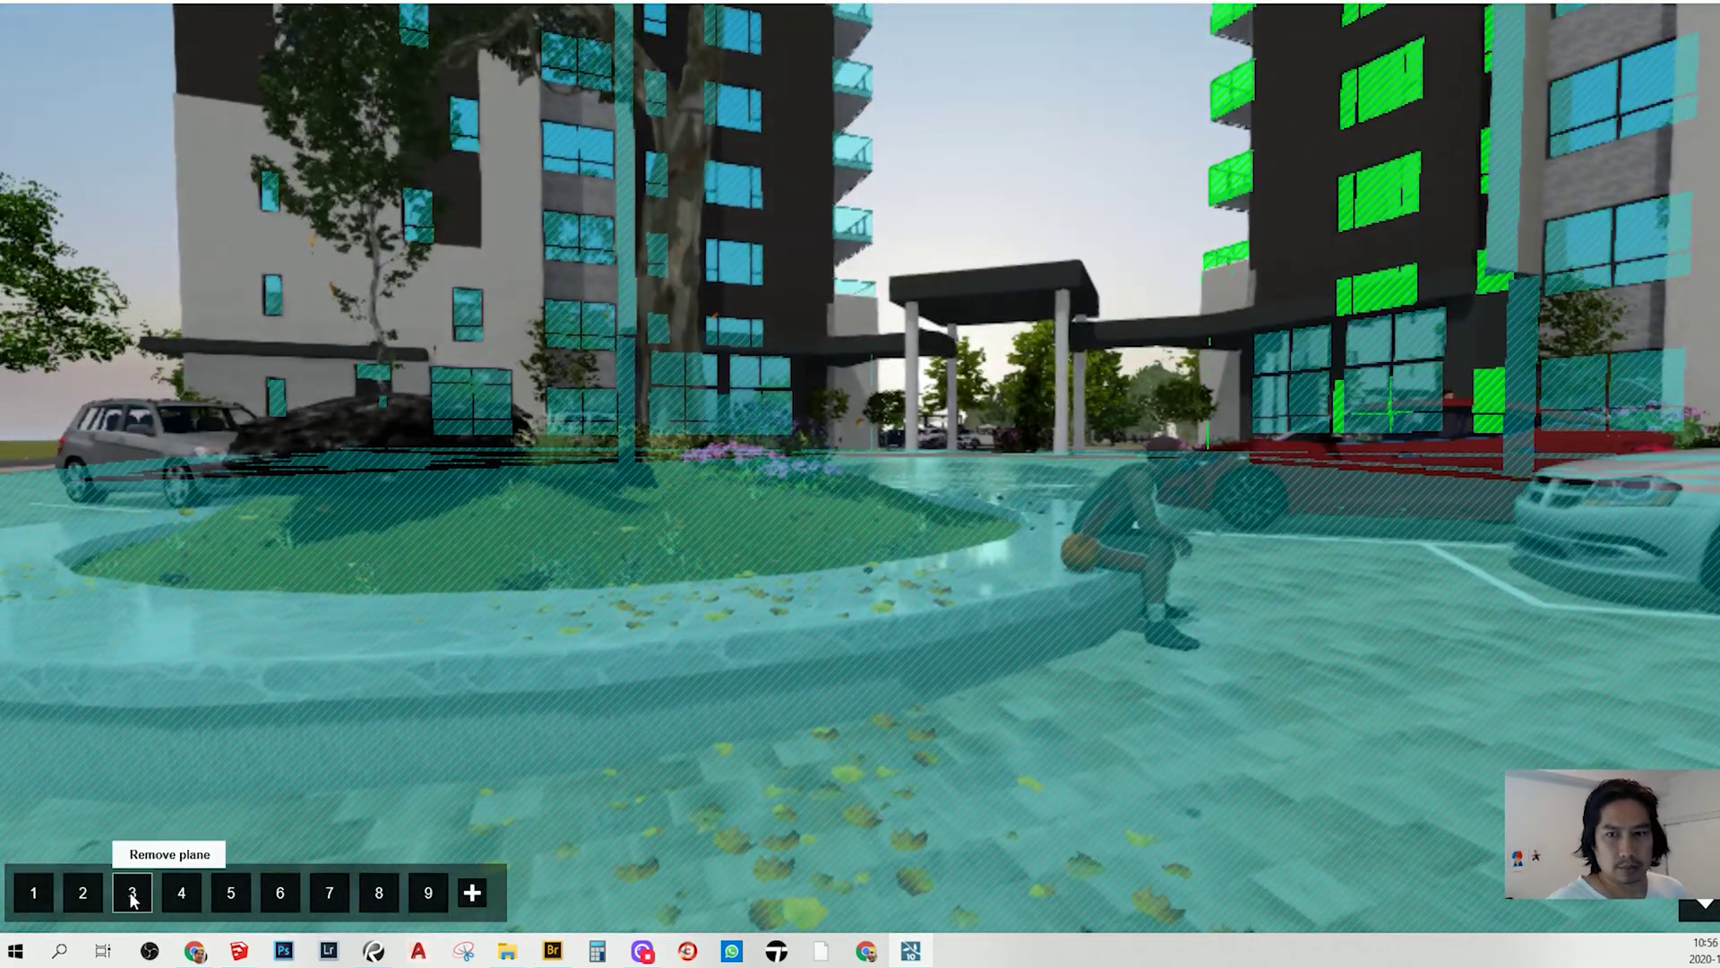
pyautogui.click(472, 892)
pyautogui.click(807, 681)
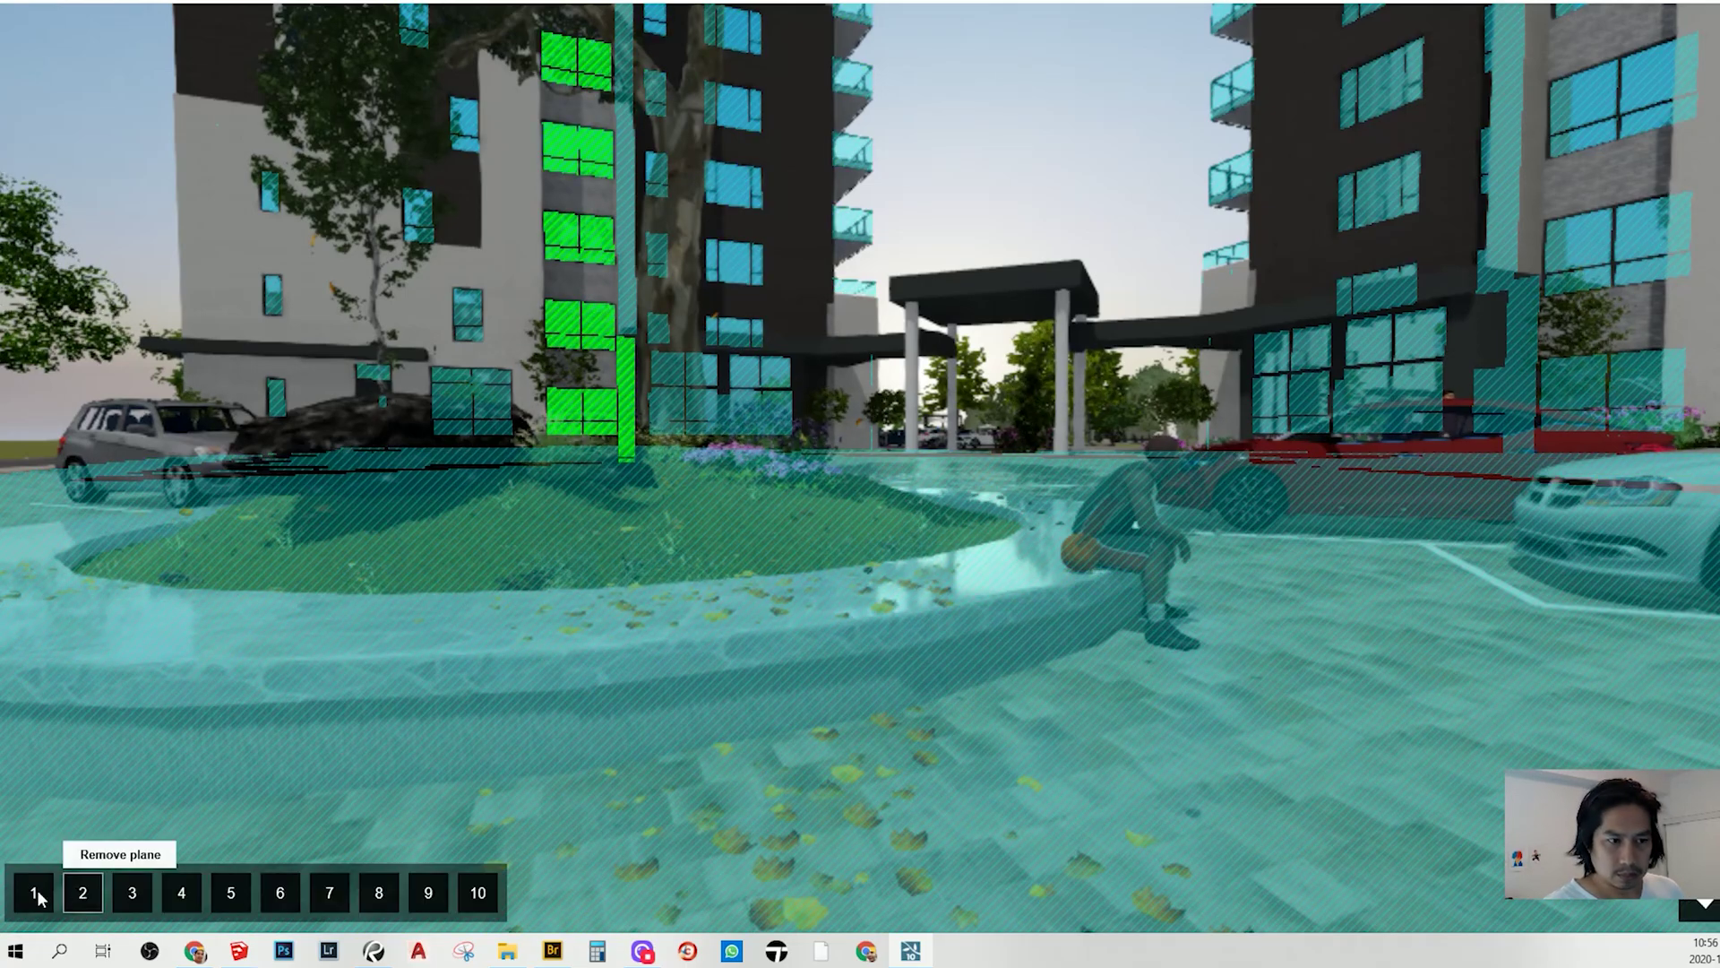
pyautogui.click(472, 892)
pyautogui.click(472, 893)
pyautogui.click(1141, 681)
pyautogui.click(1708, 903)
pyautogui.click(37, 731)
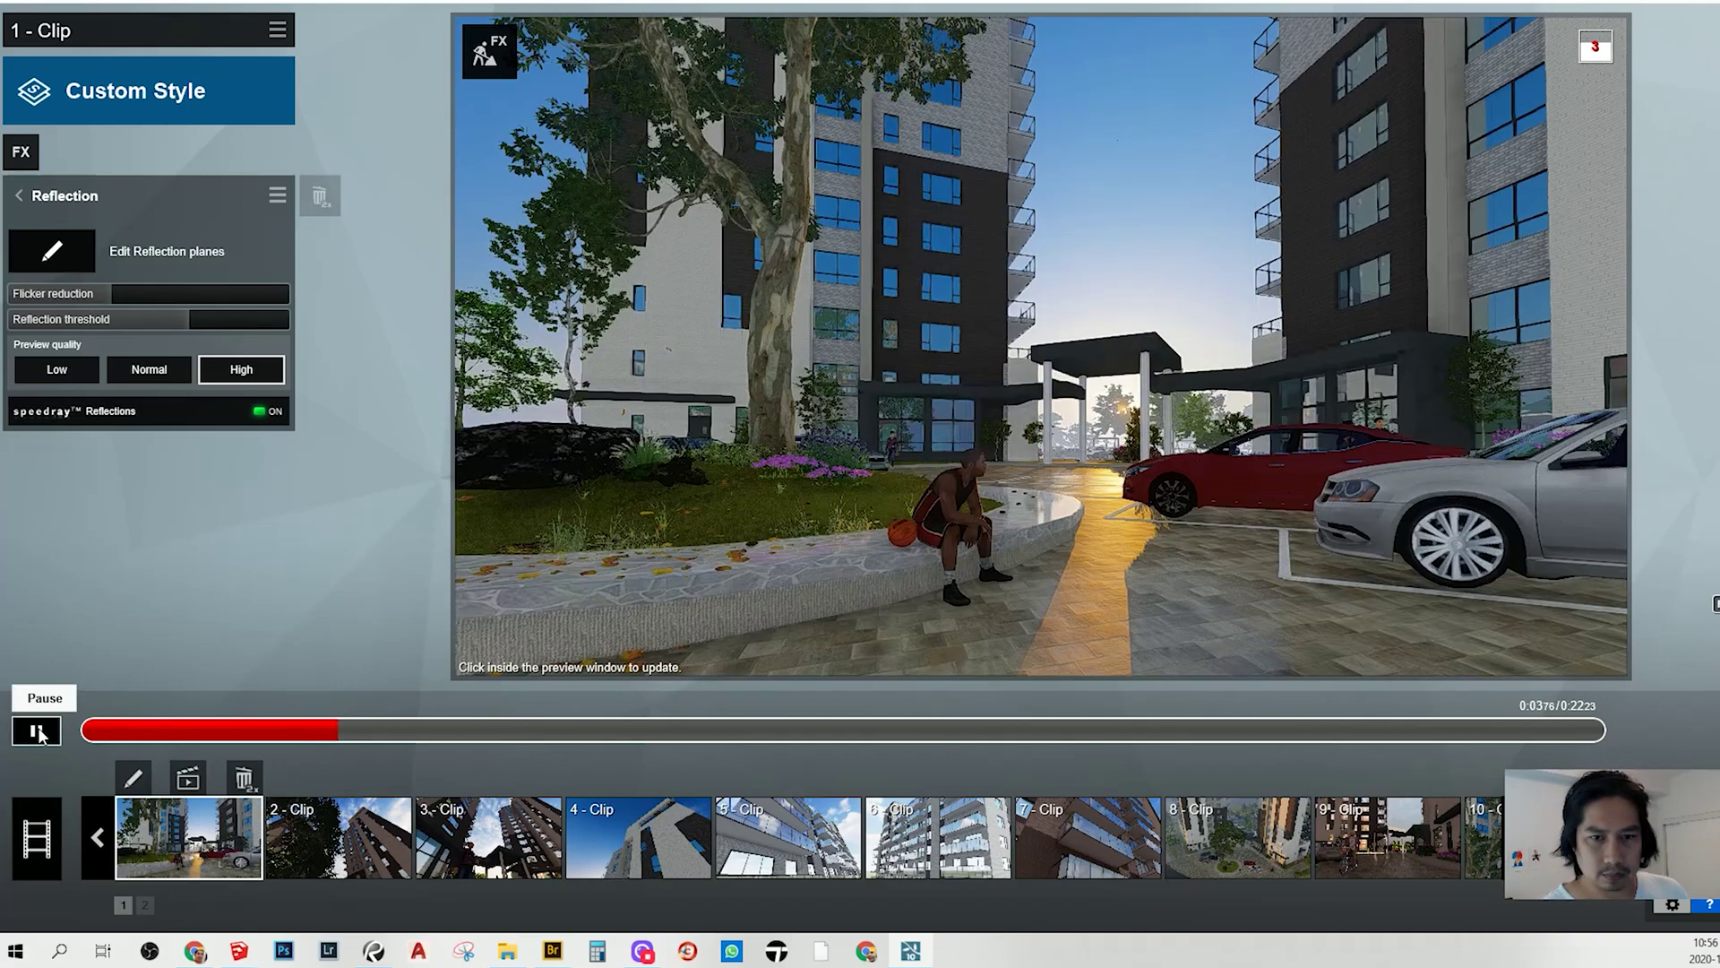
pyautogui.click(39, 731)
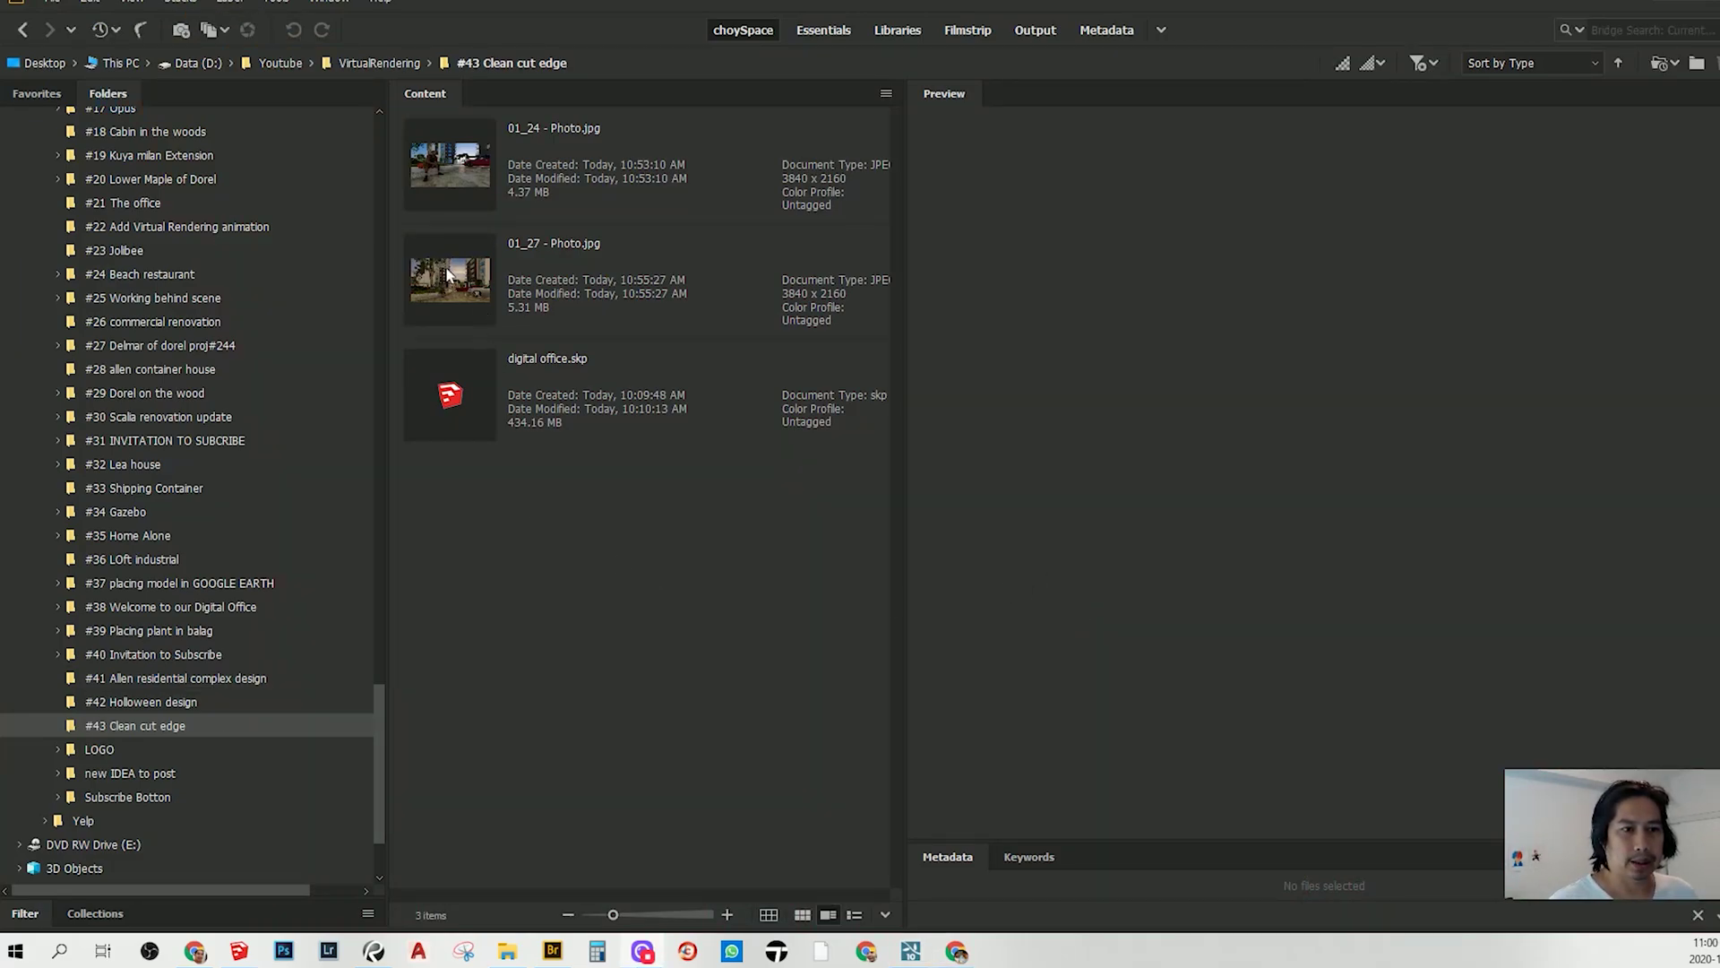
# Switch to Adobe Bridge and open 01_24 - Photo.jpg from the #43 Clean cut edge folder in Camera Raw
pyautogui.click(599, 320)
pyautogui.click(439, 183)
pyautogui.click(471, 278)
pyautogui.click(436, 171)
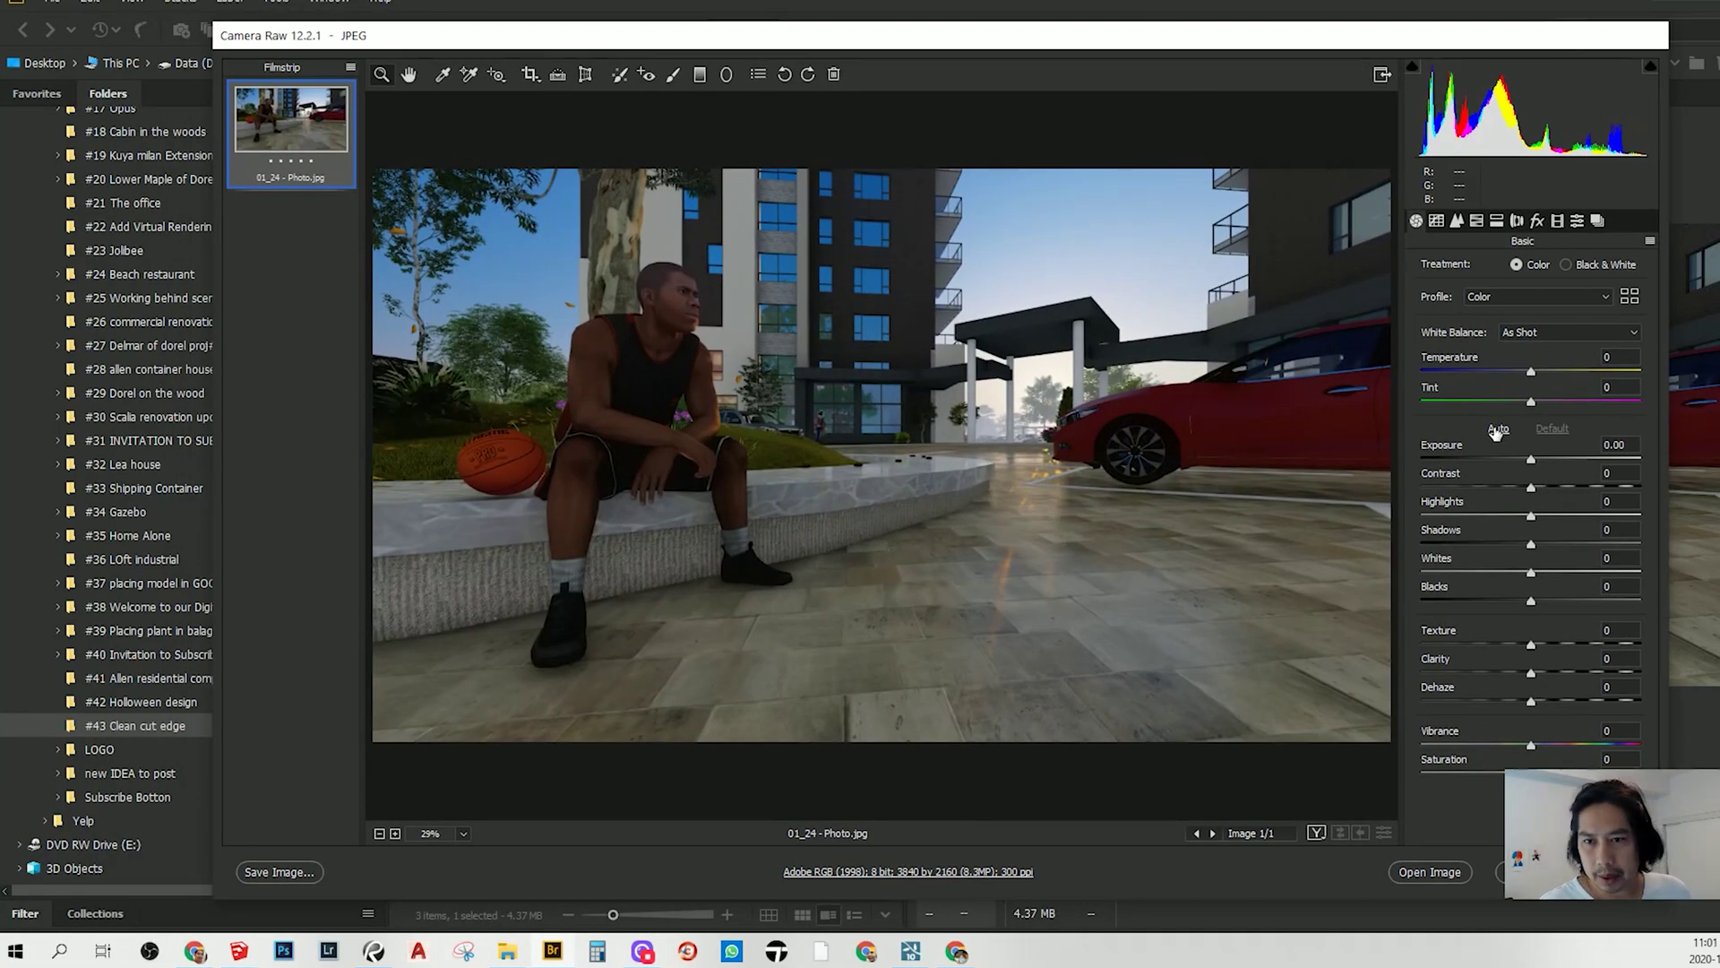
# Apply the Auto tone correction to the image and set its Temperature to +12
pyautogui.click(1497, 429)
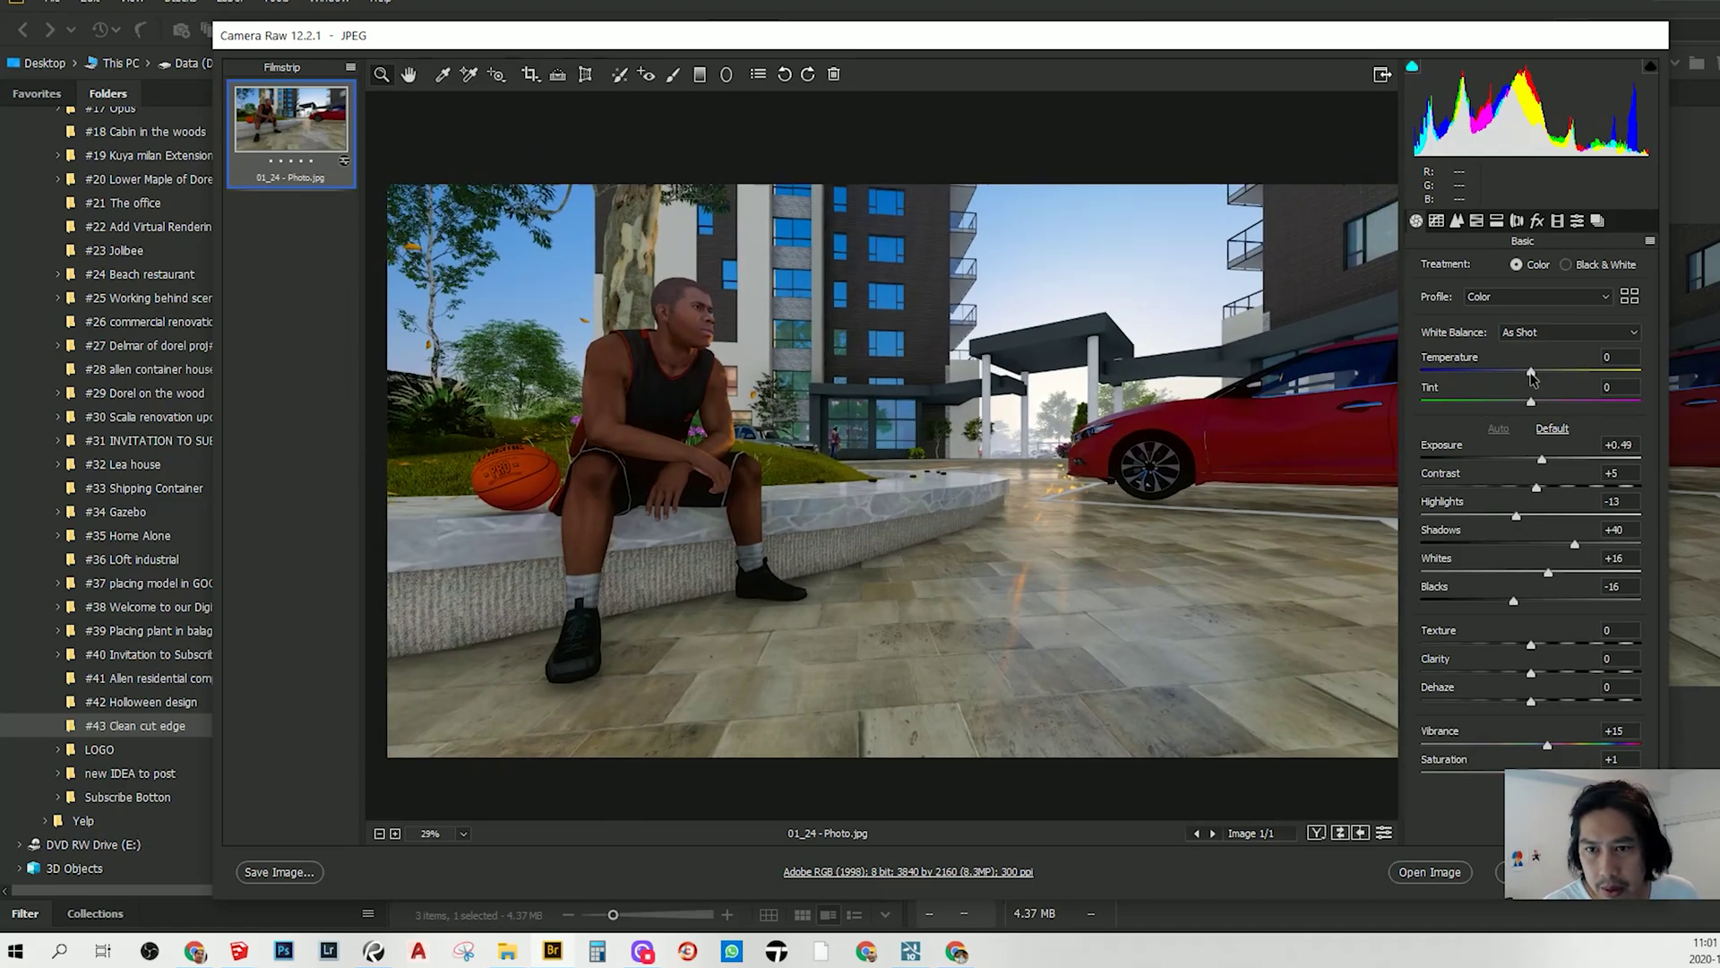
pyautogui.moveTo(1531, 377); pyautogui.dragTo(1543, 380)
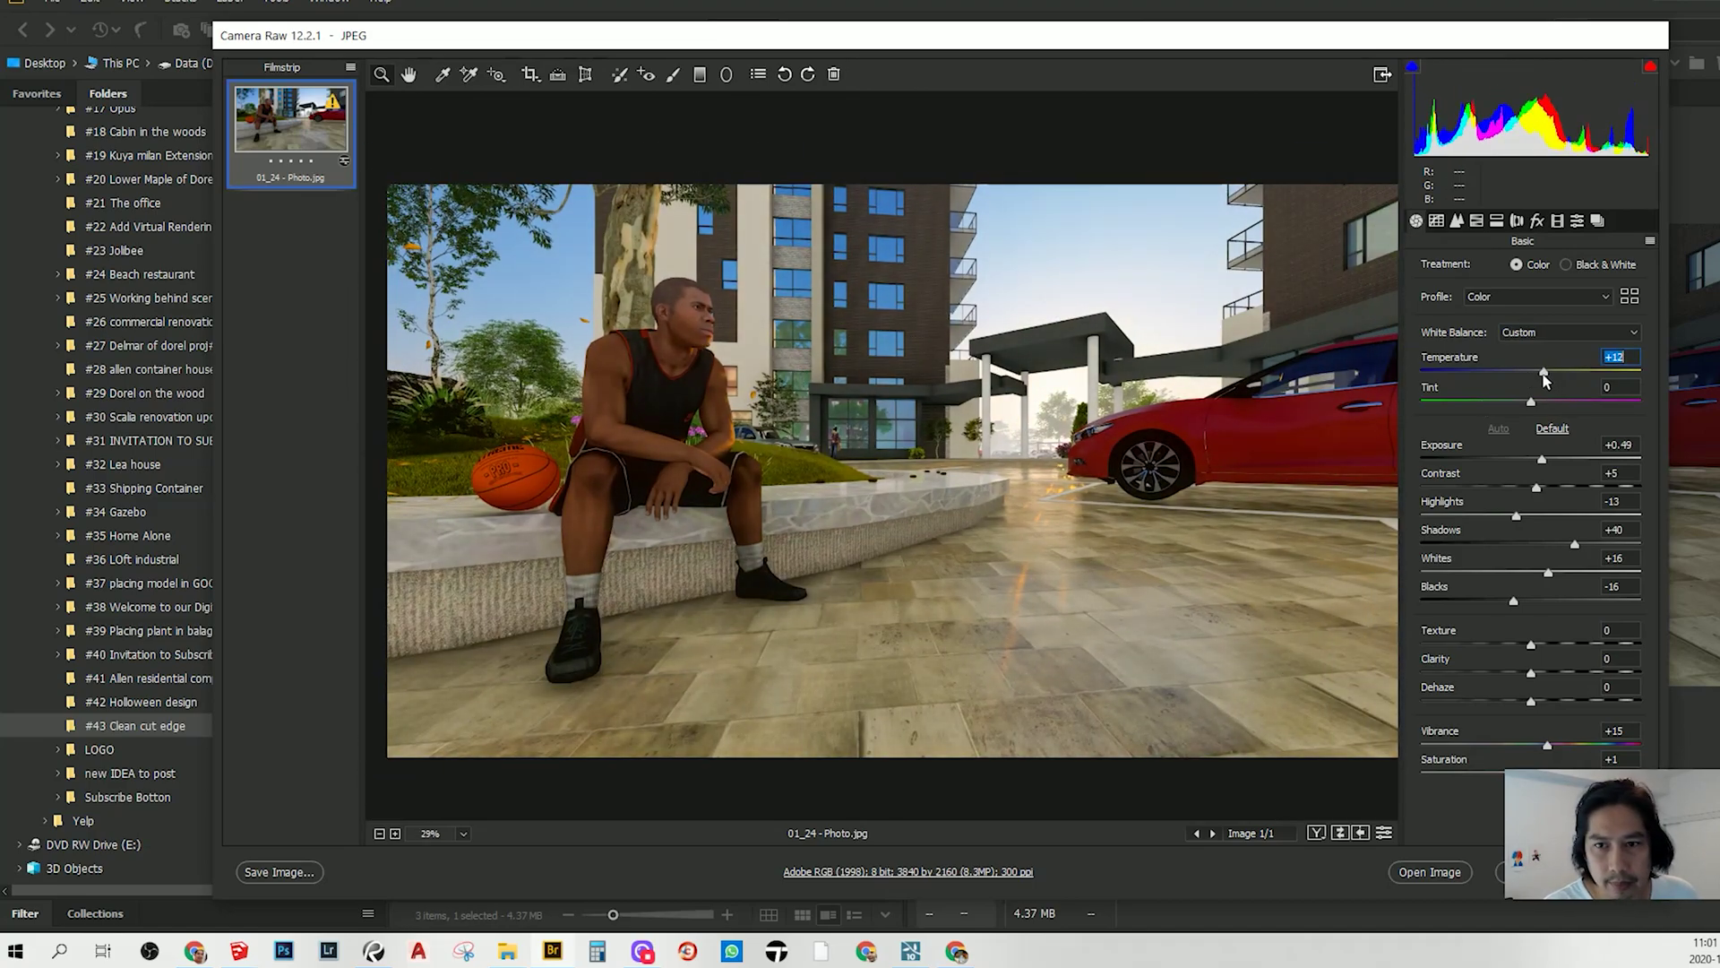
pyautogui.click(1549, 574)
# Set the image's sharpening Amount to 103 and open the Effects settings
pyautogui.click(1458, 222)
pyautogui.click(1459, 223)
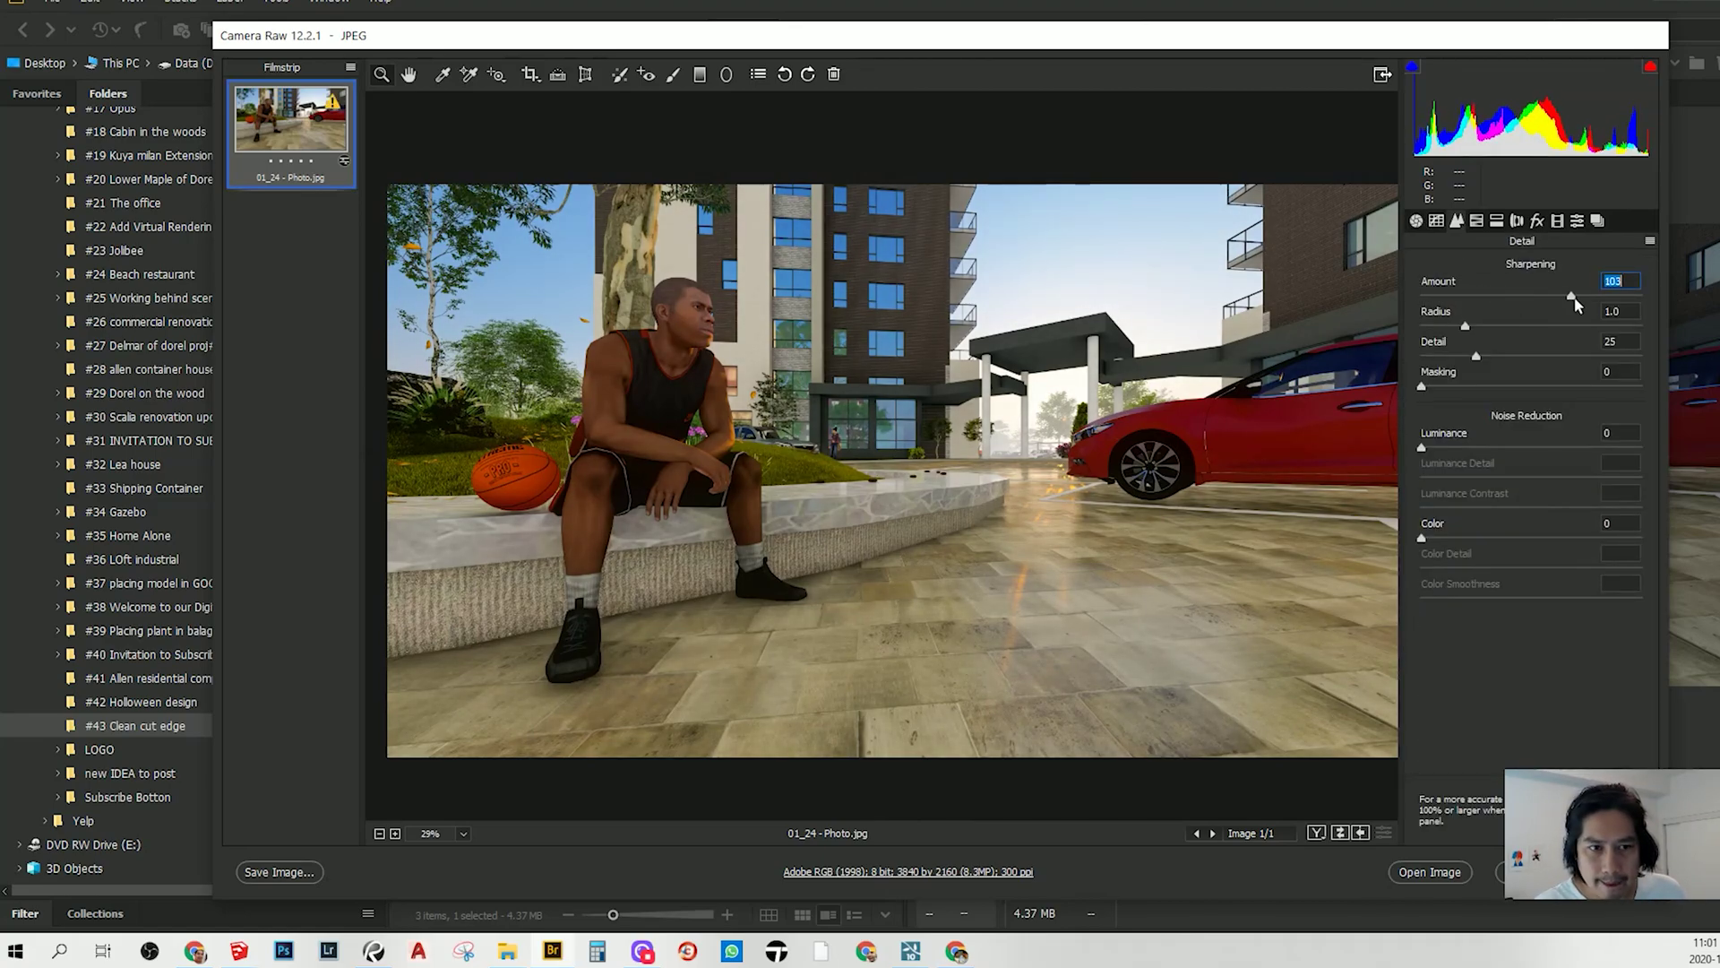
pyautogui.moveTo(831, 509); pyautogui.dragTo(939, 490)
pyautogui.click(1538, 221)
pyautogui.moveTo(1201, 426); pyautogui.dragTo(1346, 462)
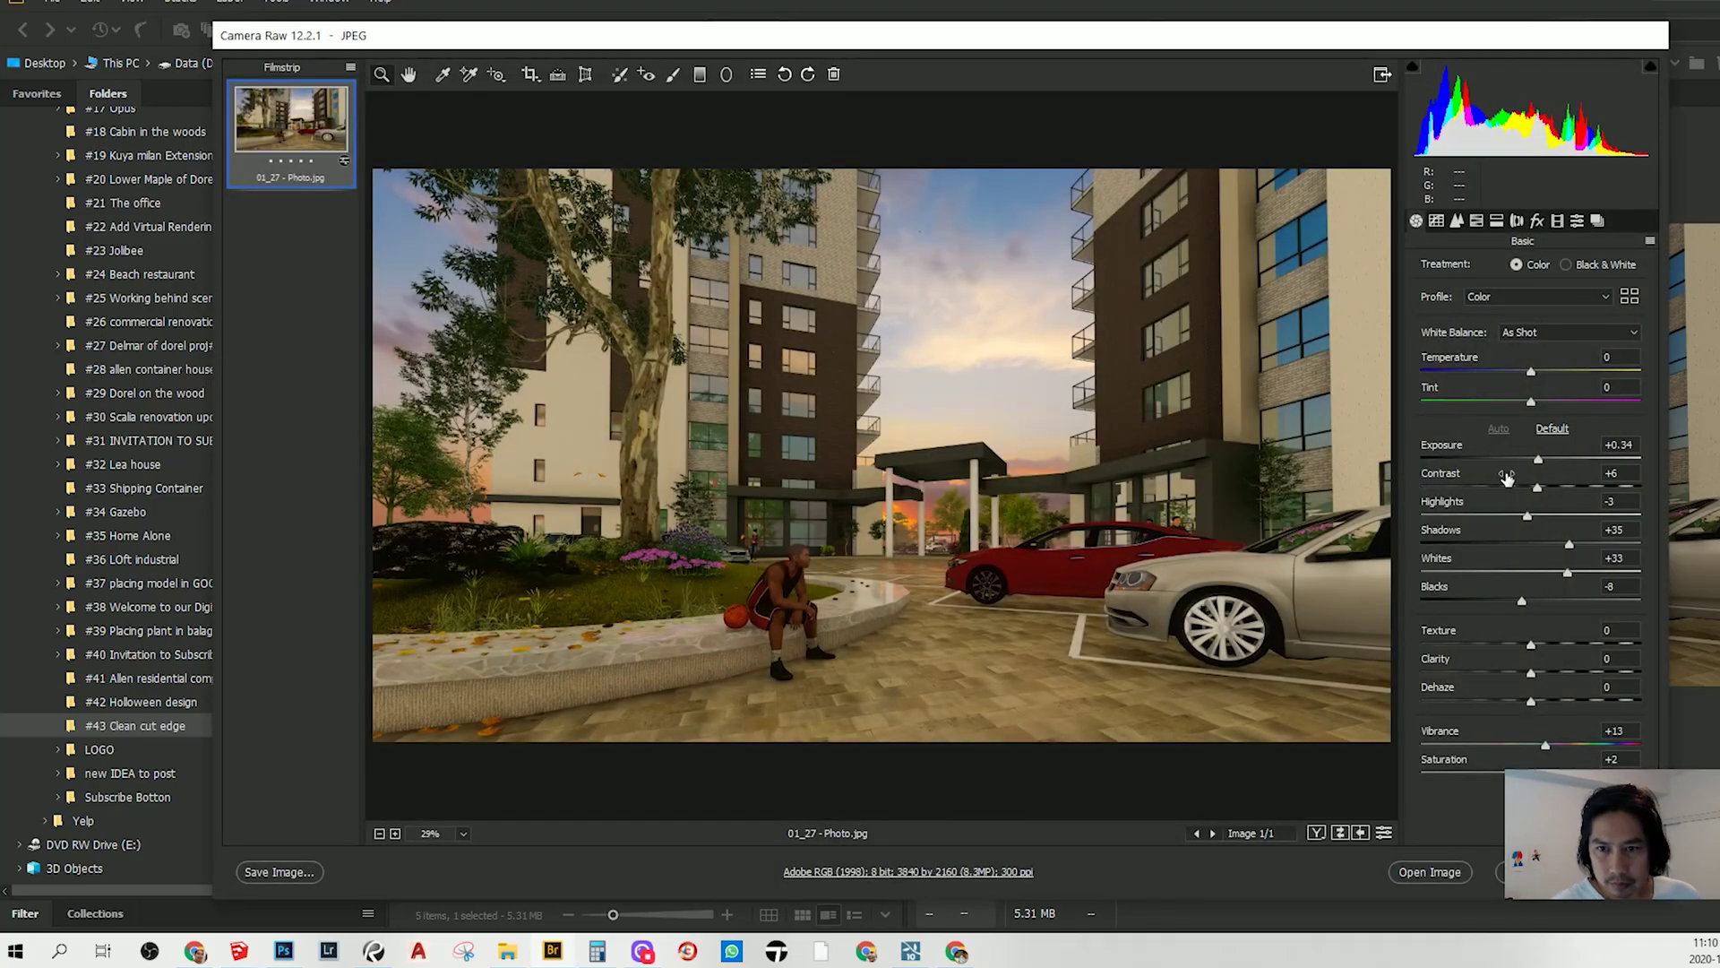
# Set the Exposure of 01_27 - Photo.jpg to +0.80 and reduce its Shadows
pyautogui.moveTo(1539, 459); pyautogui.dragTo(1548, 459)
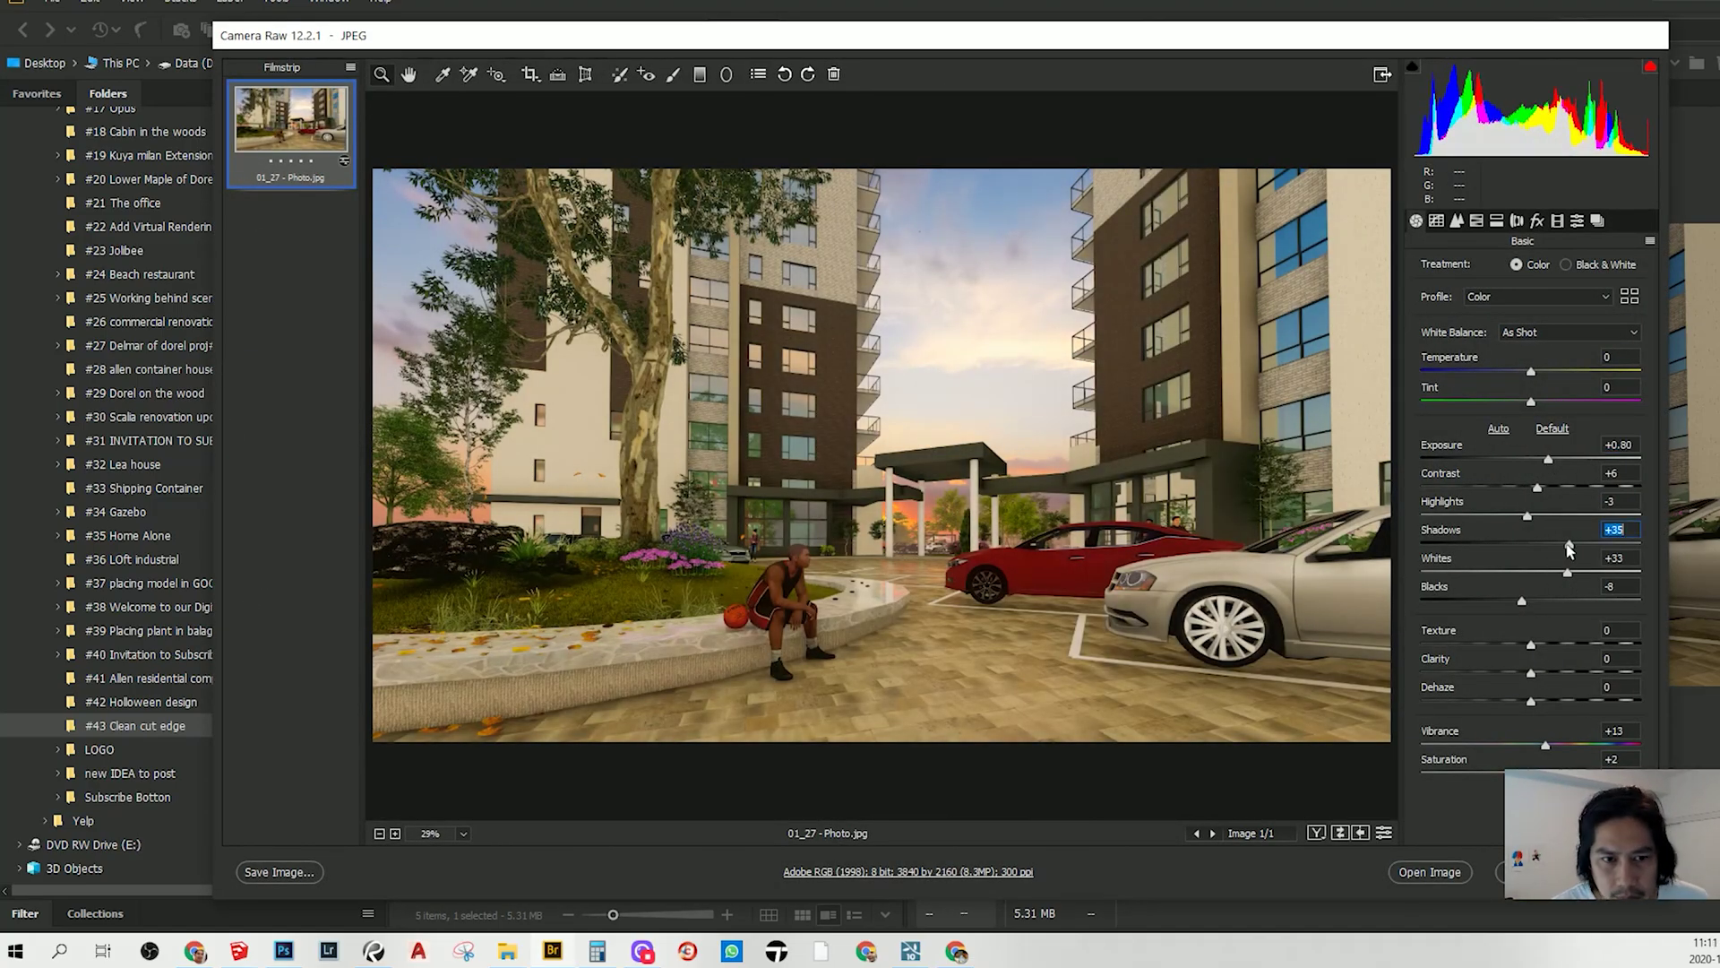
pyautogui.moveTo(1569, 550); pyautogui.dragTo(1540, 546)
# Add a subtle dark vignette to the image by setting the Post Crop Vignetting Amount to -13
pyautogui.click(1457, 222)
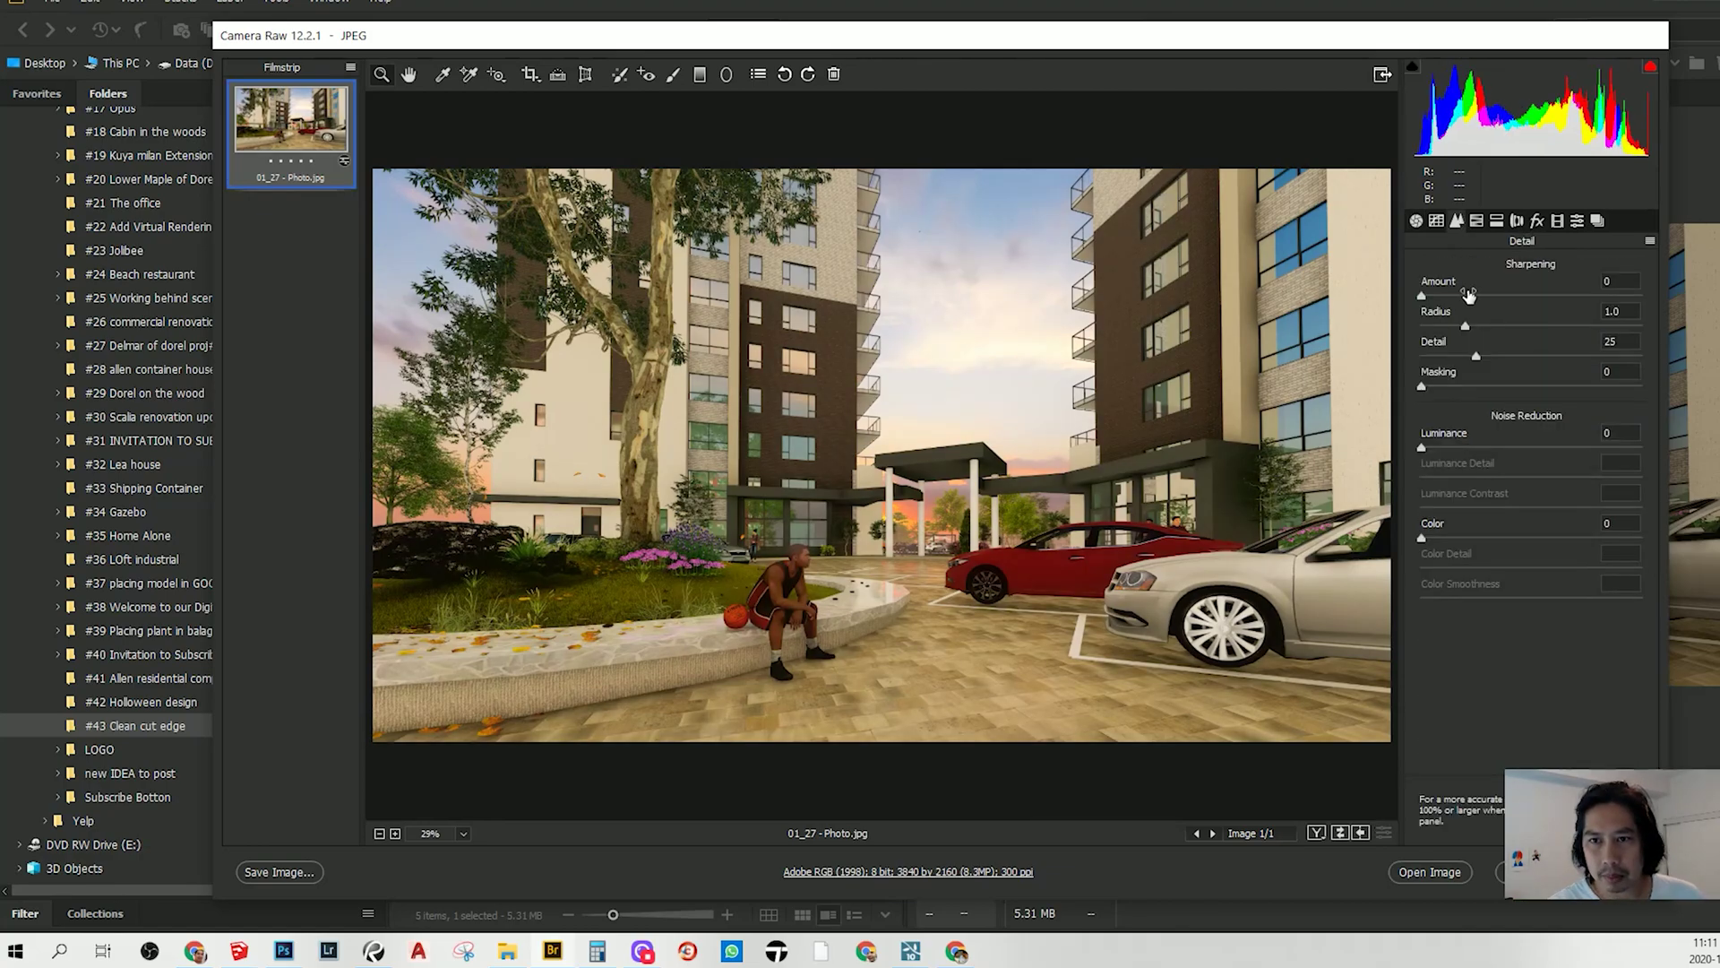
pyautogui.click(1556, 221)
pyautogui.click(1535, 221)
pyautogui.moveTo(1531, 460); pyautogui.dragTo(1516, 460)
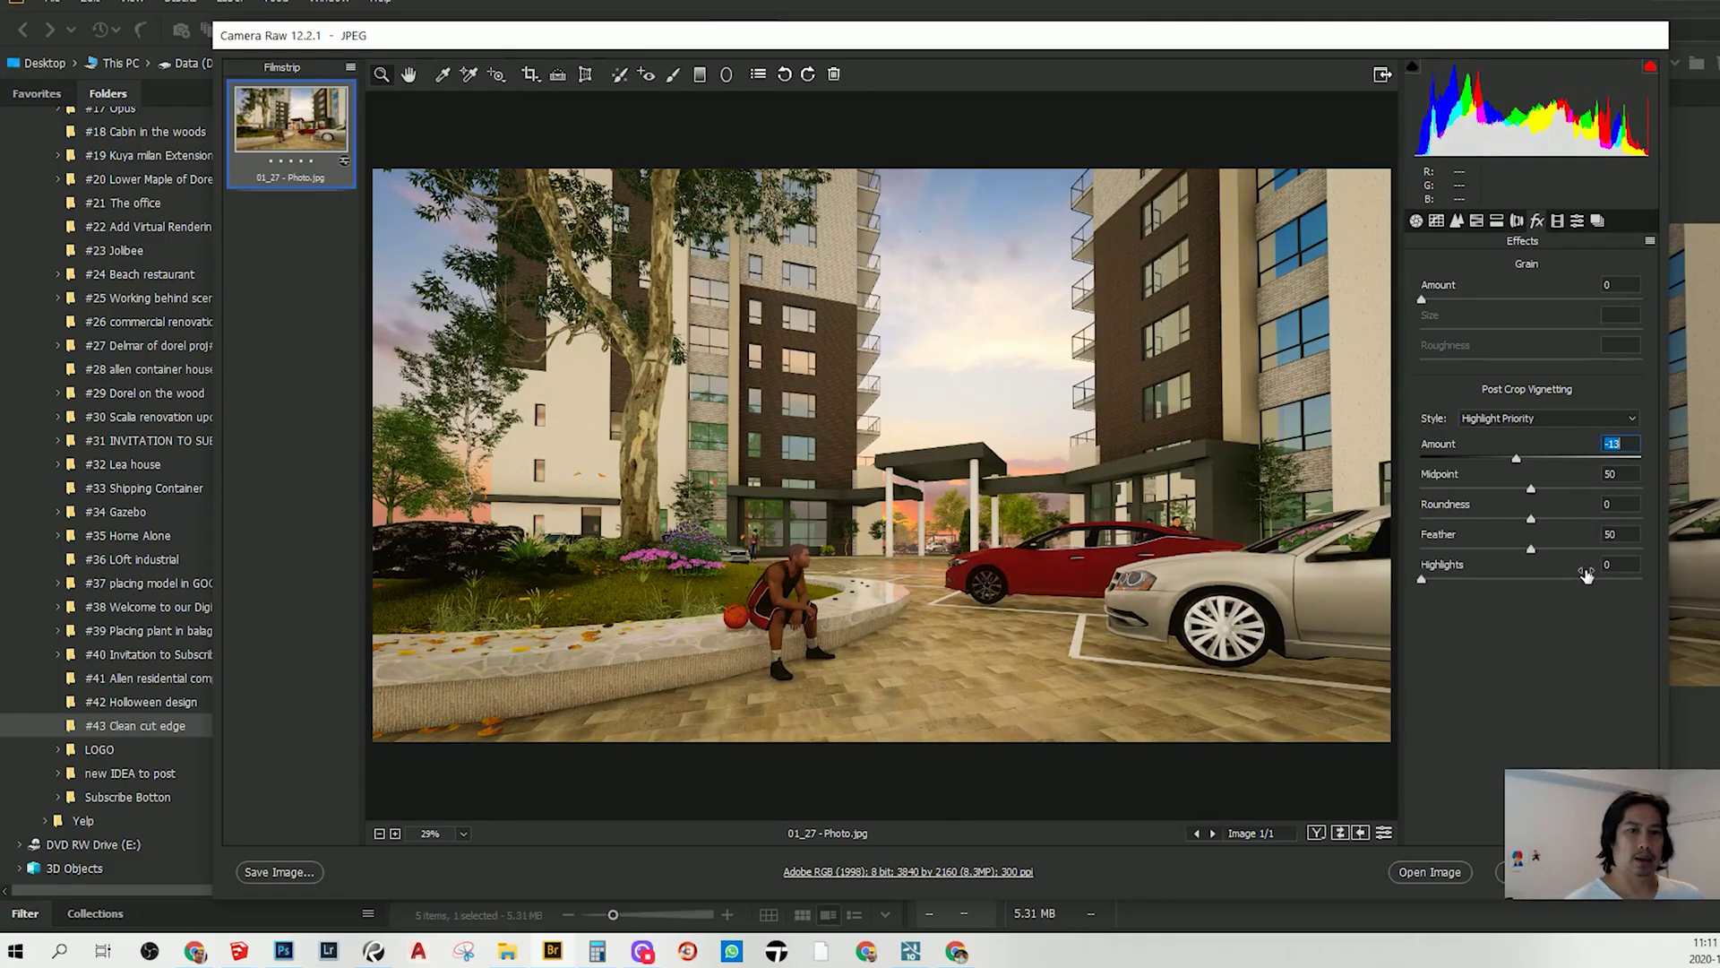